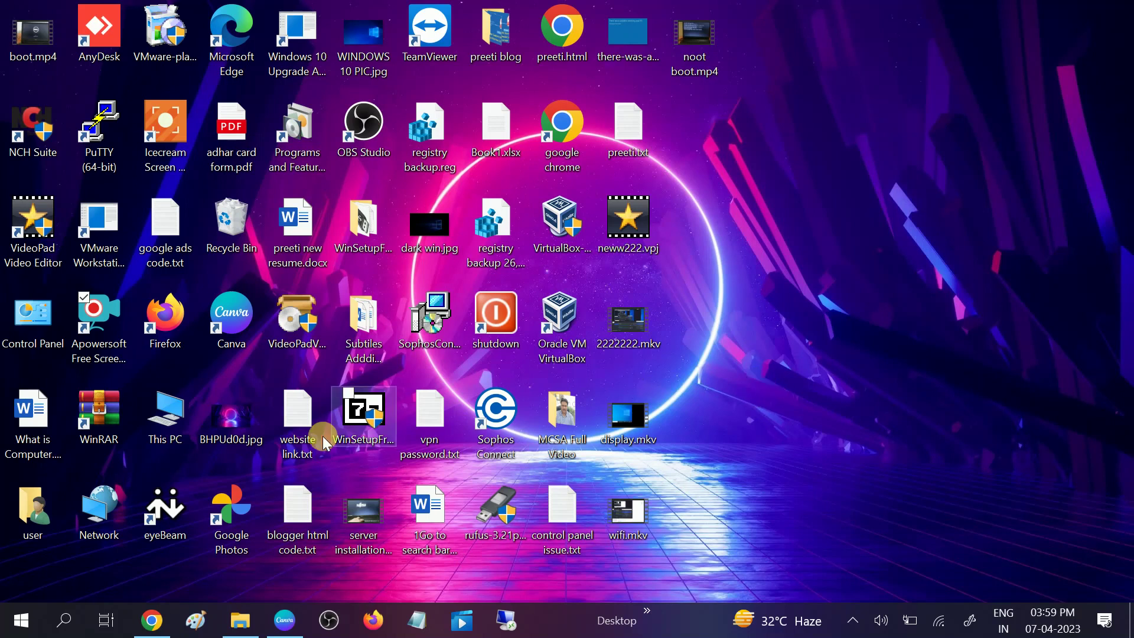
Step: Search Windows for 'blue' to find Bluetooth and other devices settings
click(67, 621)
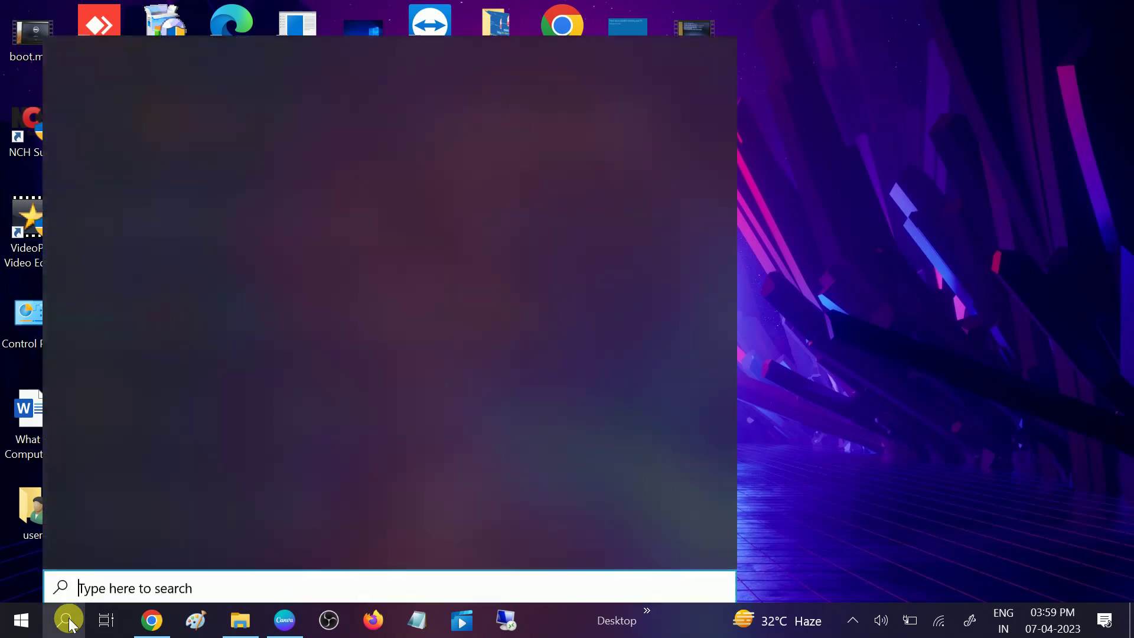
text(blue)
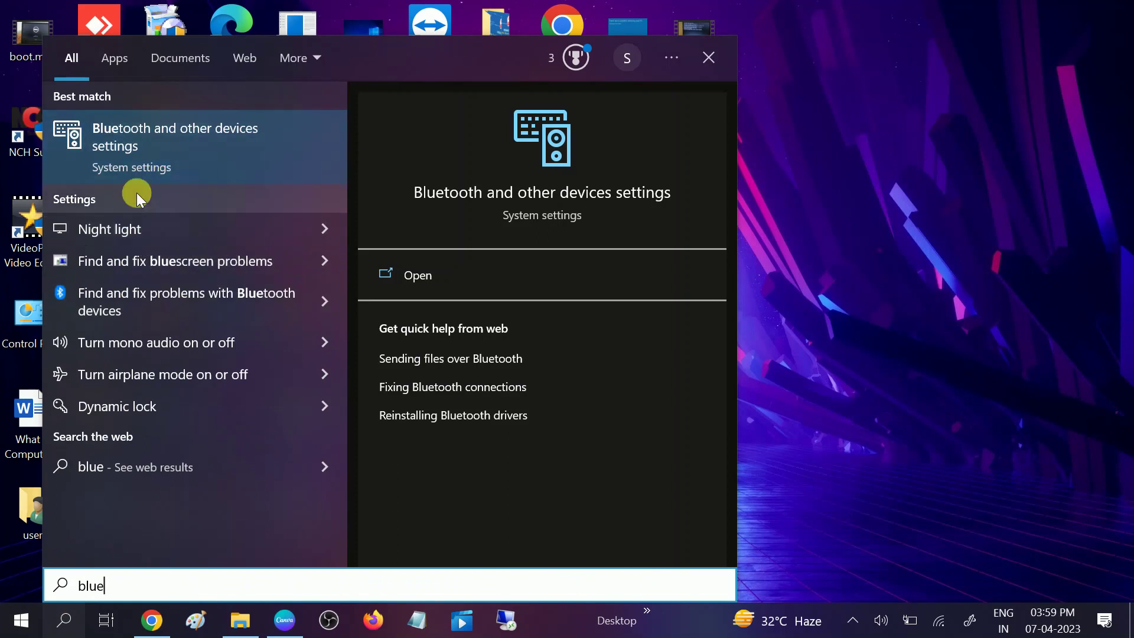
Step: Try adding a Bluetooth device, dismiss the Couldn't connect error, and close Settings
click(175, 147)
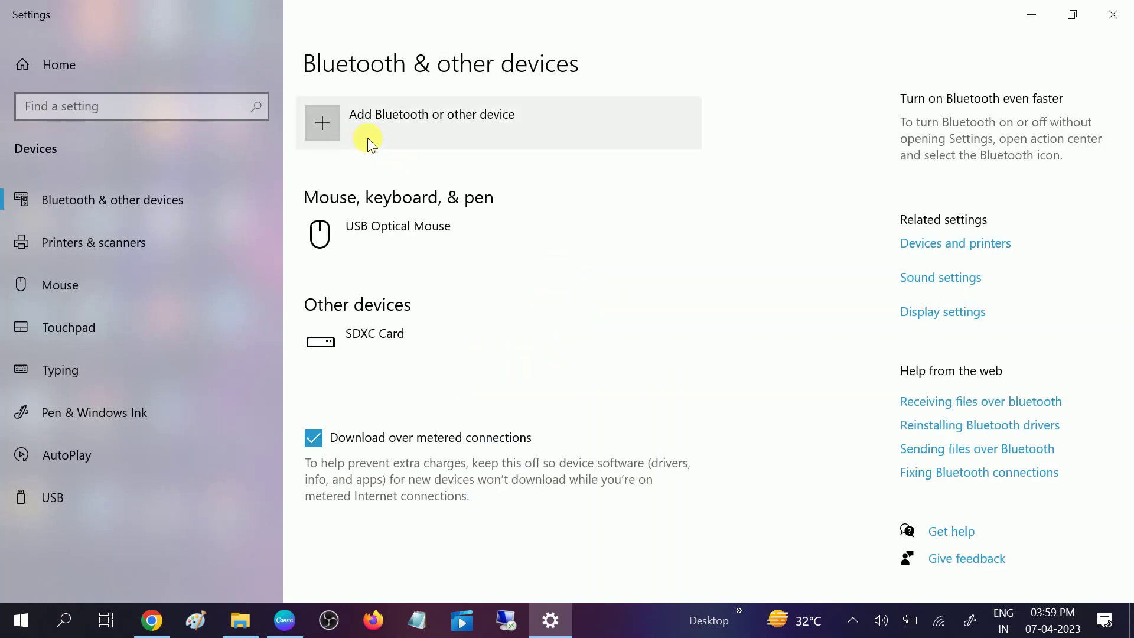
click(419, 126)
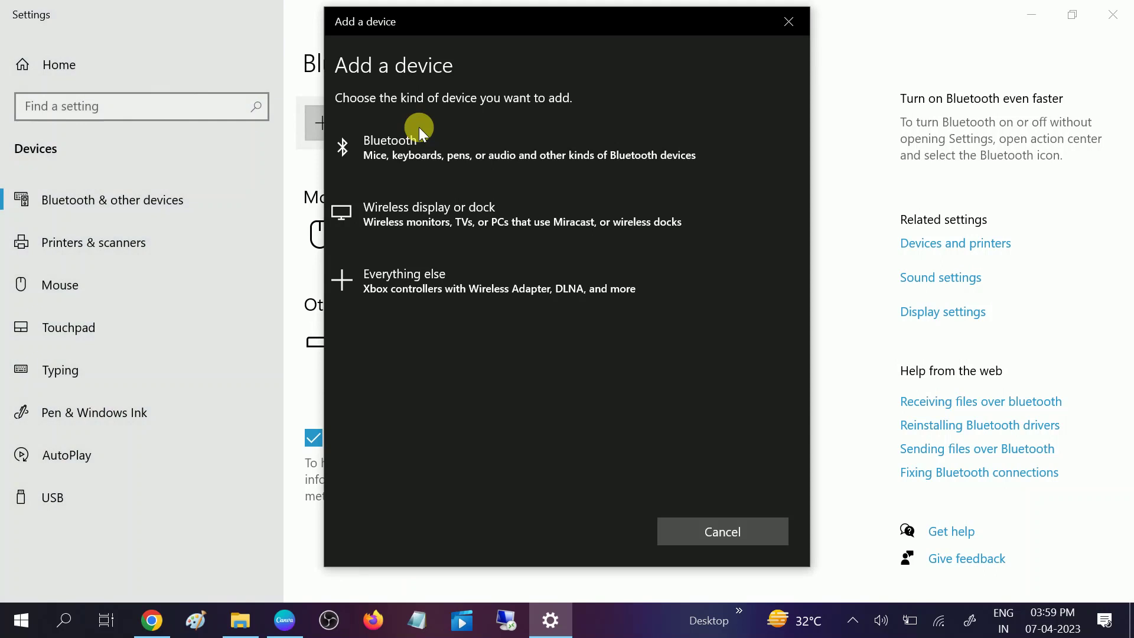
click(428, 154)
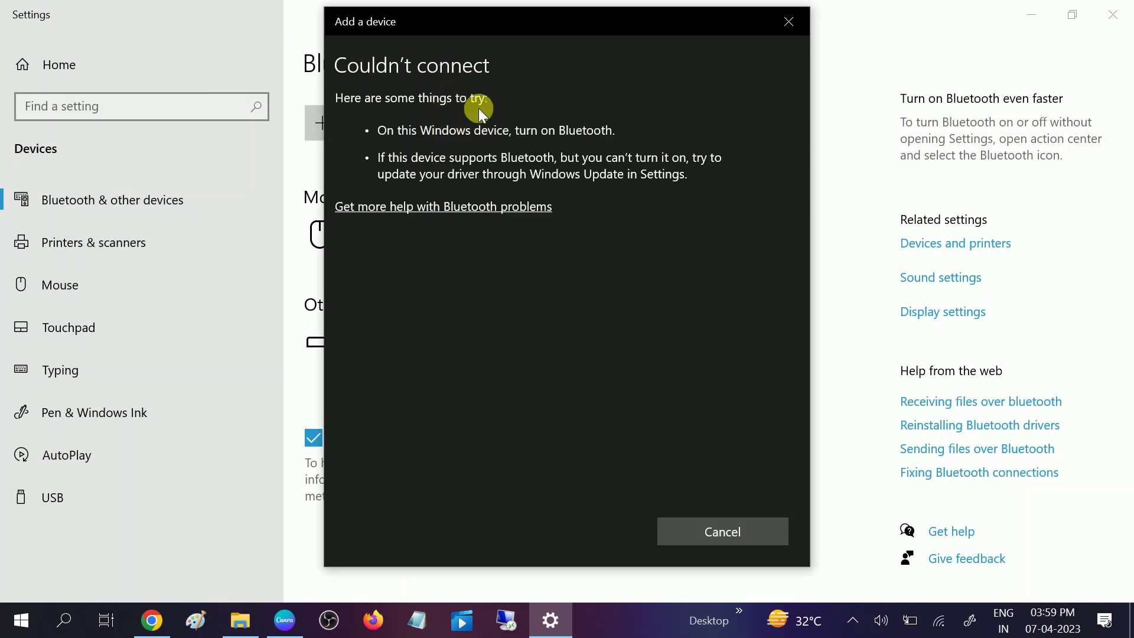
click(788, 23)
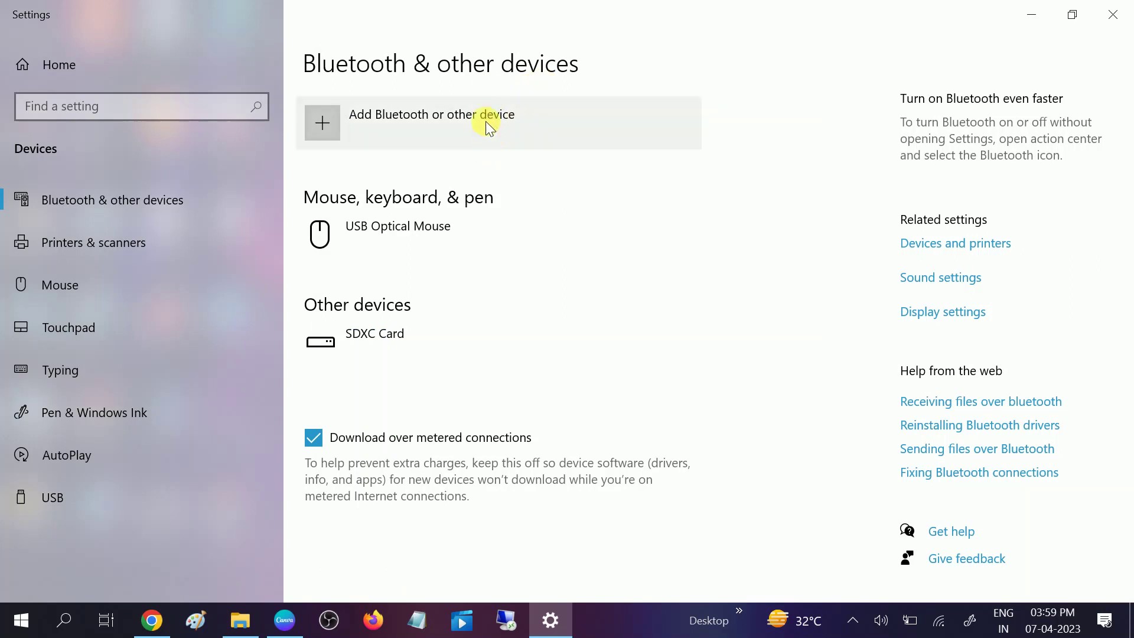
click(1113, 14)
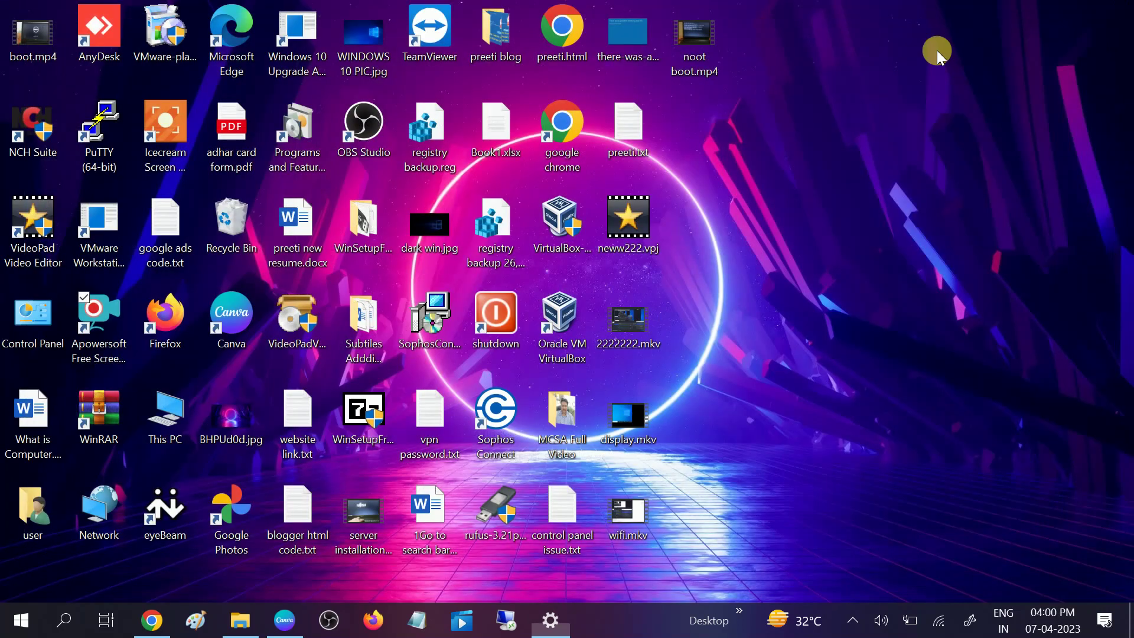
Step: Refresh the desktop, then search 'serv' and launch the Services app
right_click(865, 73)
click(904, 125)
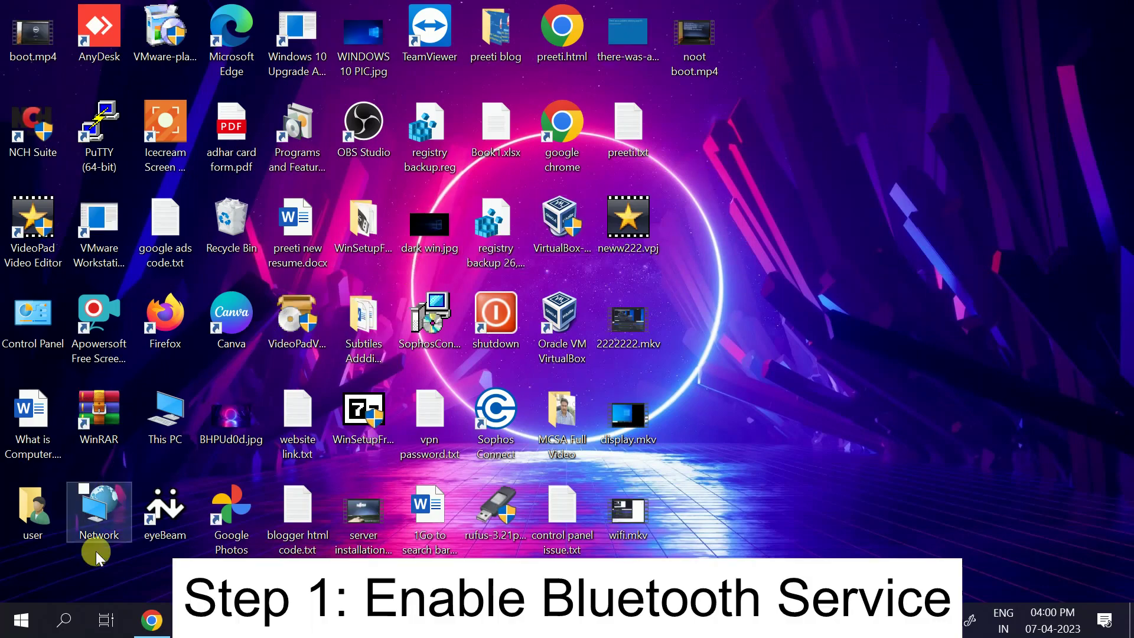
click(68, 621)
text(serv)
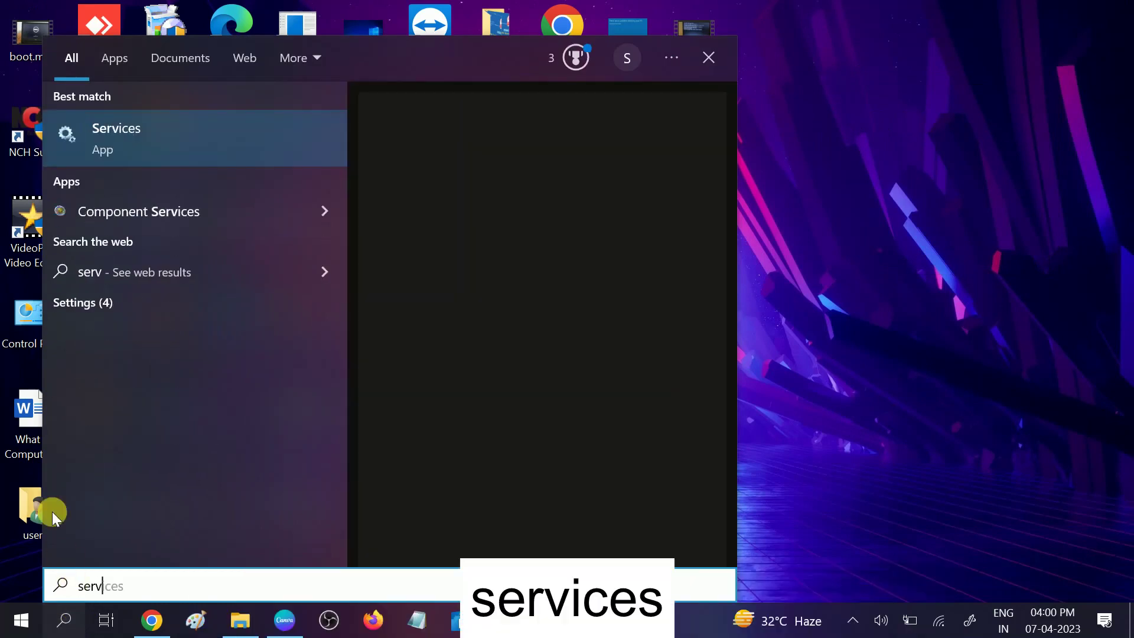
click(161, 140)
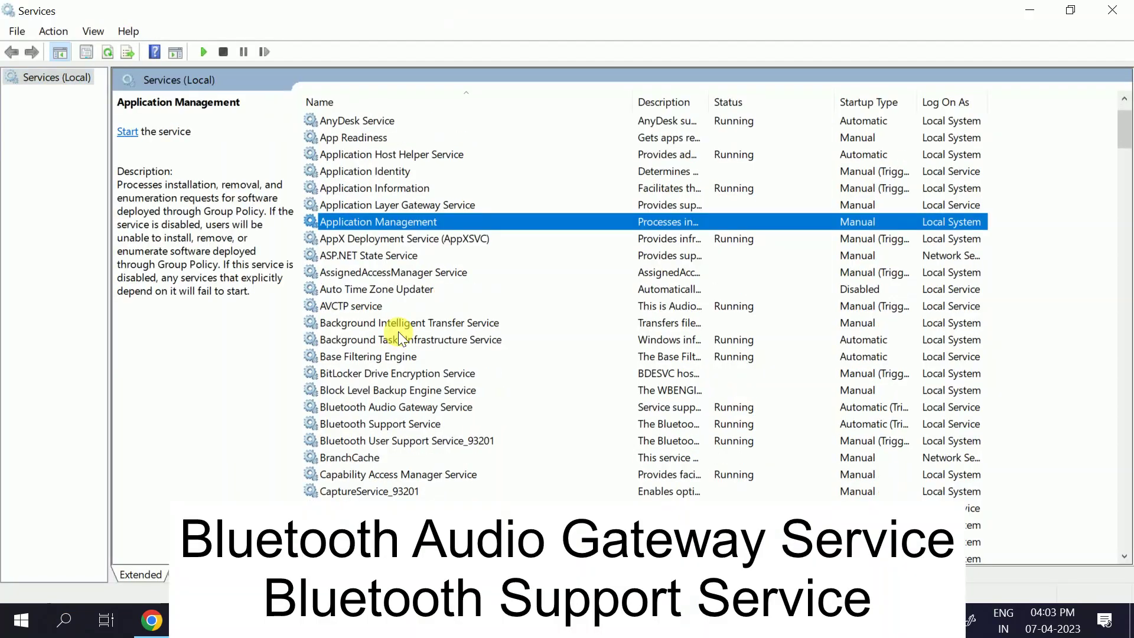
Step: Set Bluetooth Audio Gateway Service's startup type to Automatic and apply it
click(359, 408)
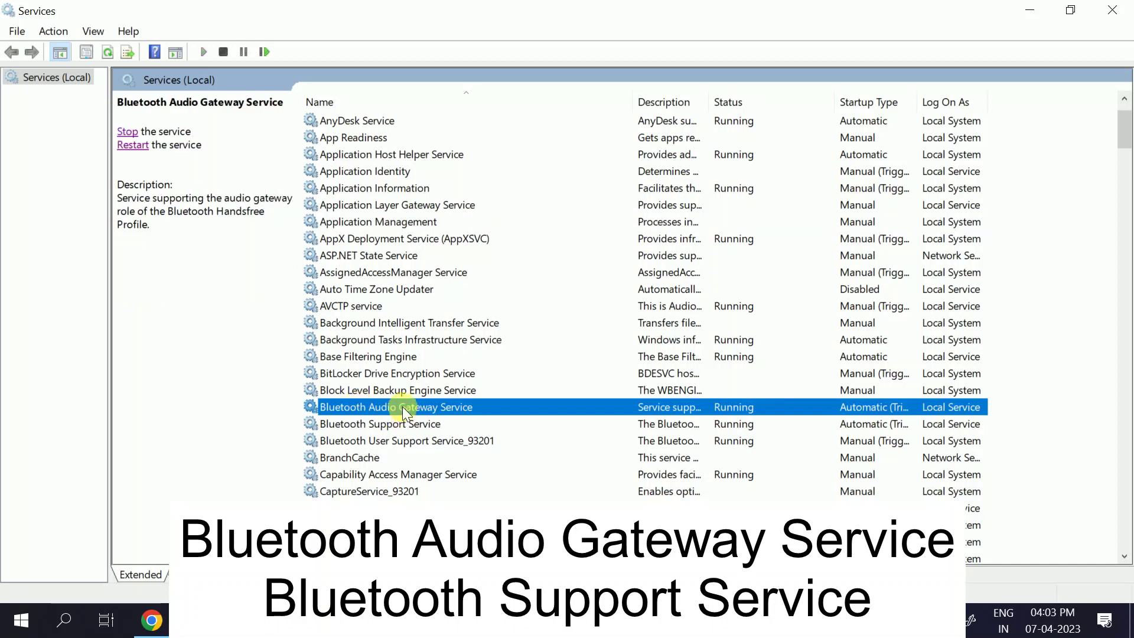
right_click(402, 408)
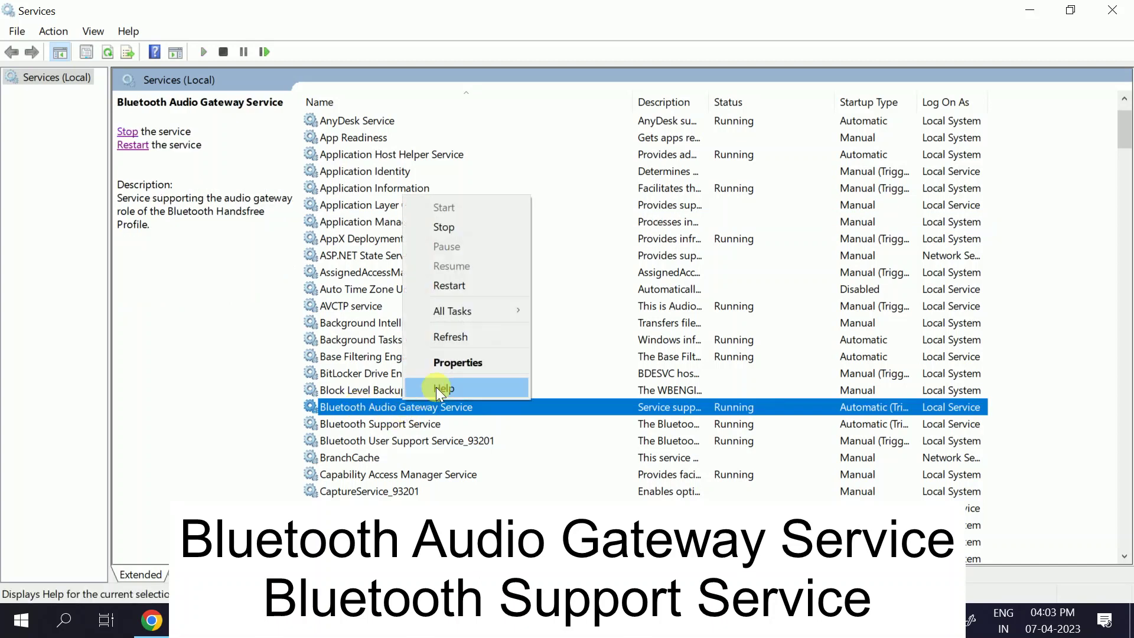
click(457, 366)
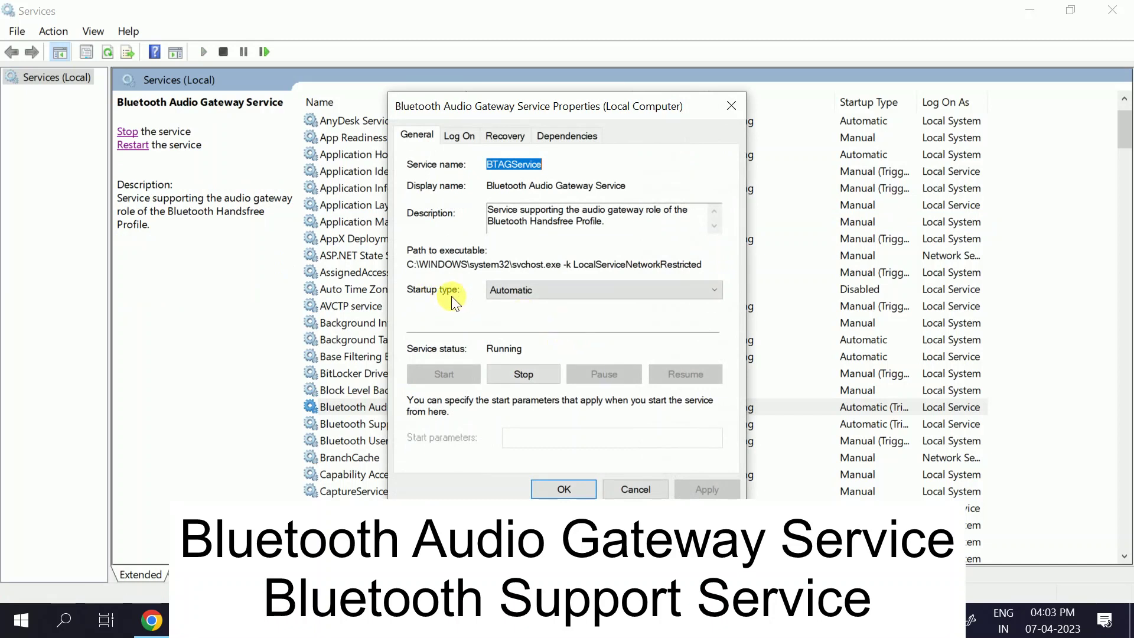
click(548, 288)
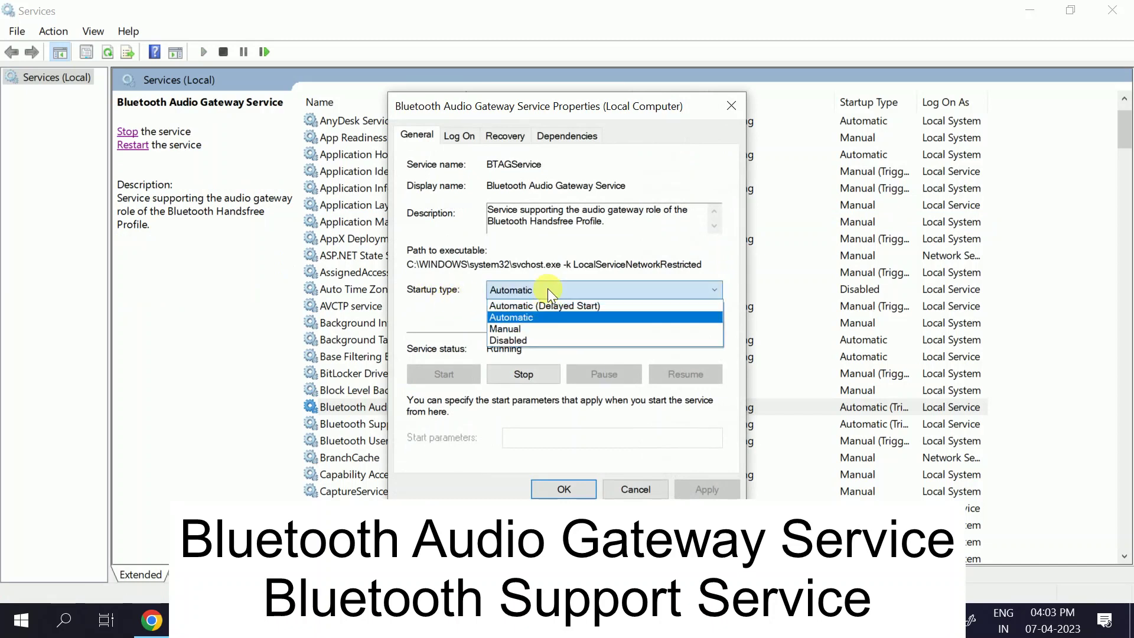
click(513, 318)
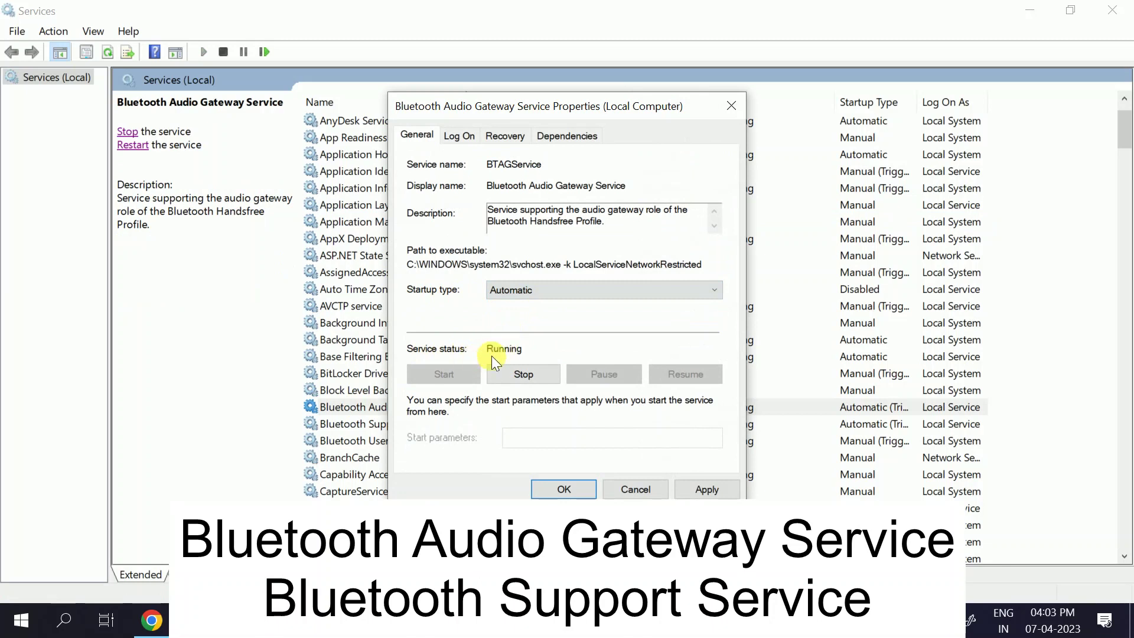
click(709, 489)
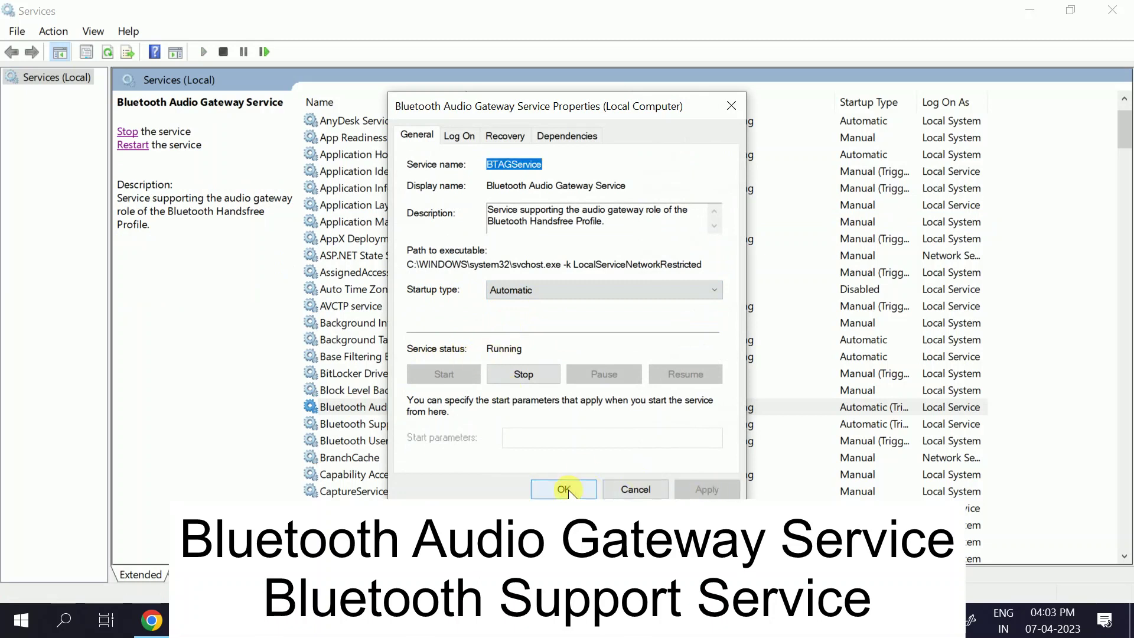
click(571, 489)
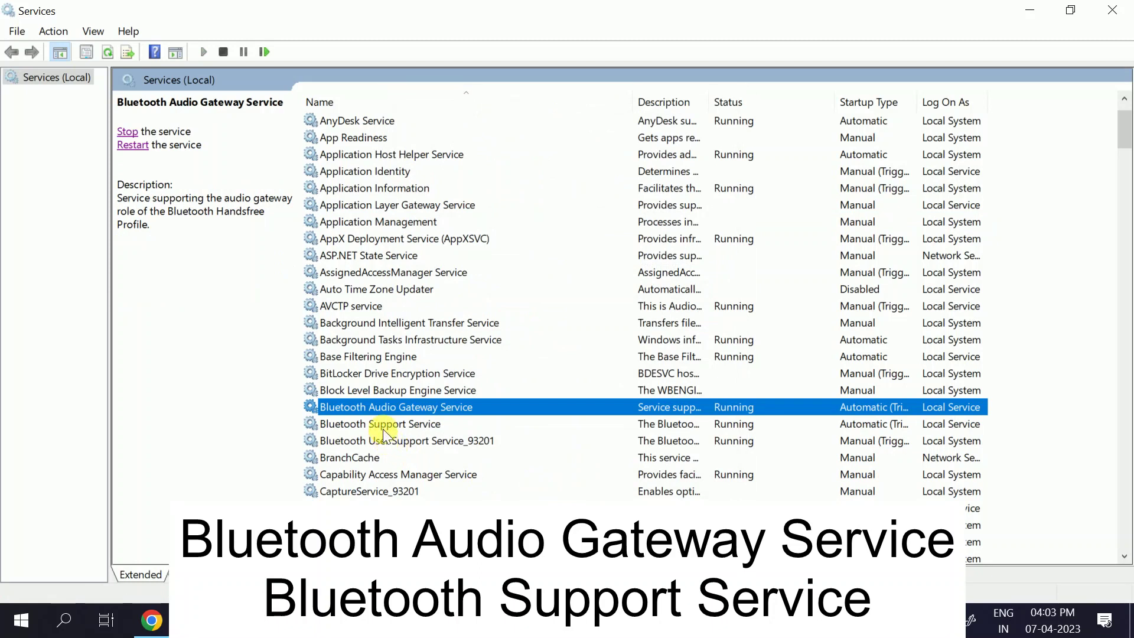
Step: Set Bluetooth Support Service's startup type to Automatic and apply it
click(398, 427)
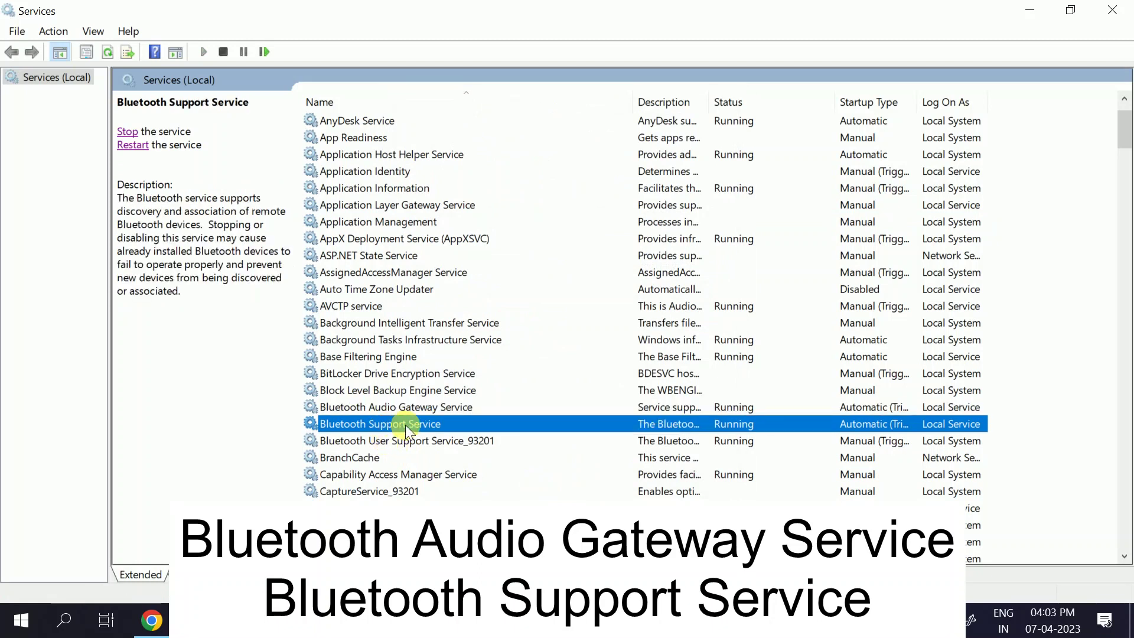
right_click(406, 425)
click(460, 387)
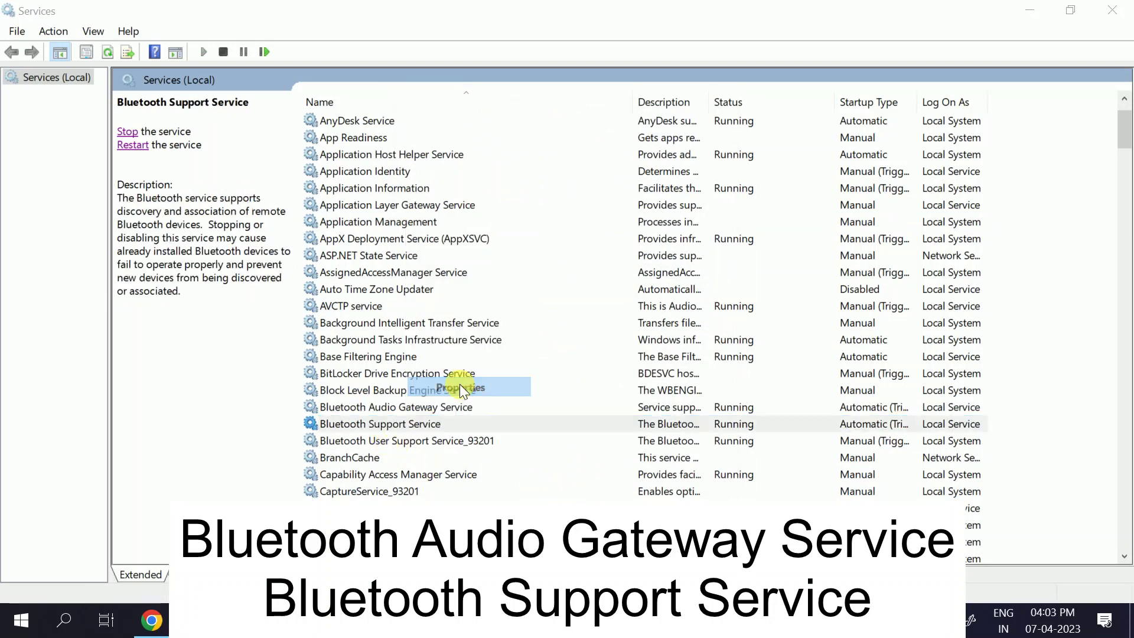
click(543, 290)
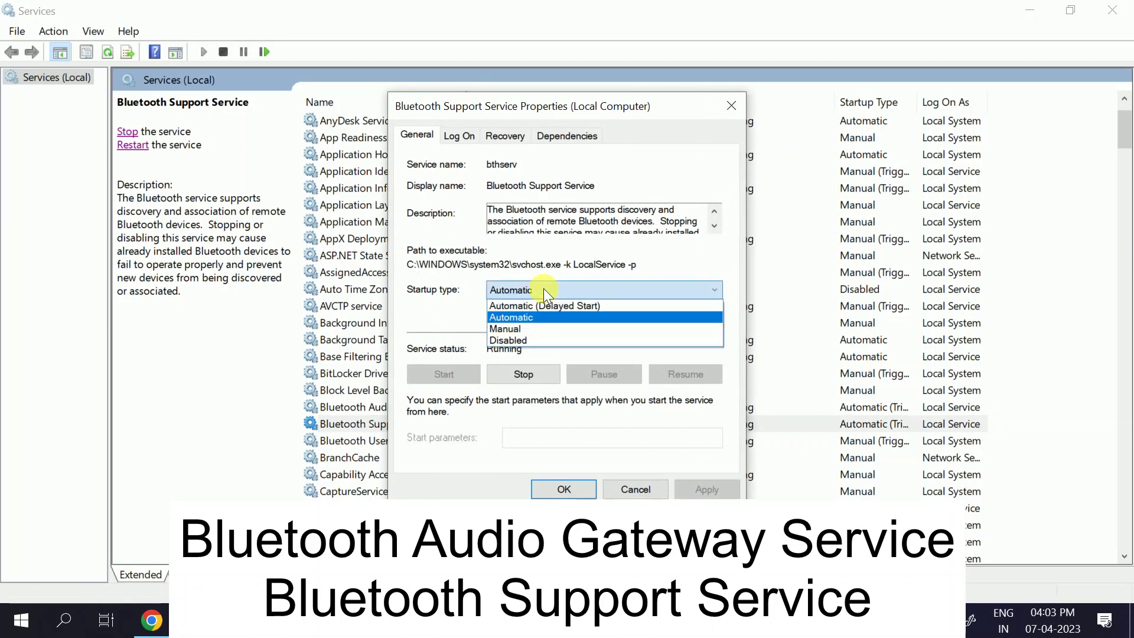
click(523, 317)
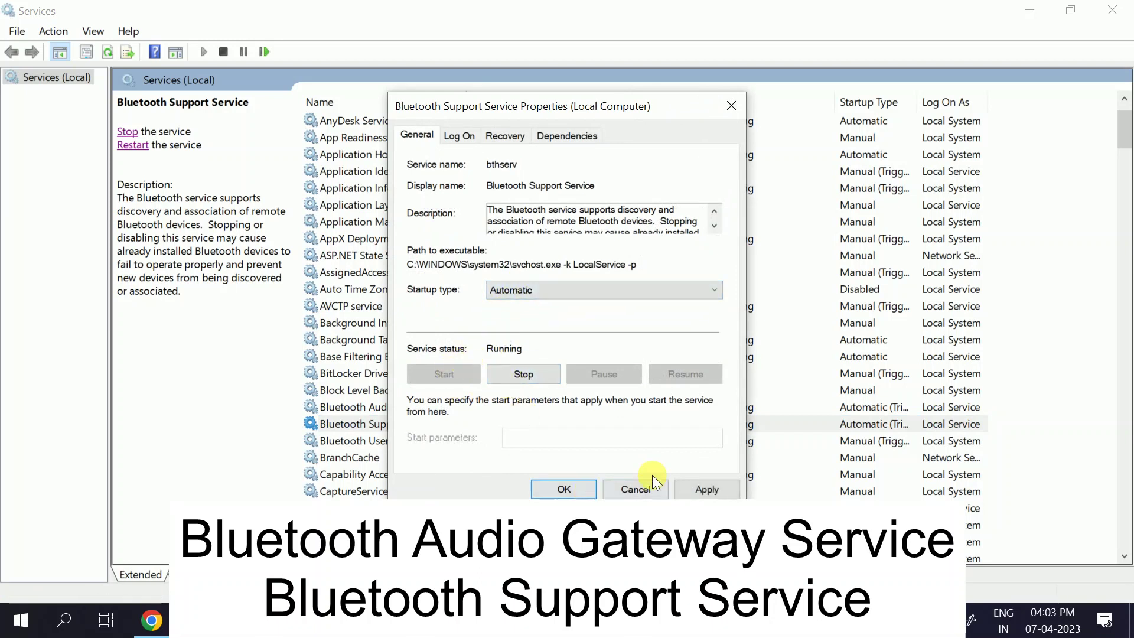
click(704, 489)
click(564, 489)
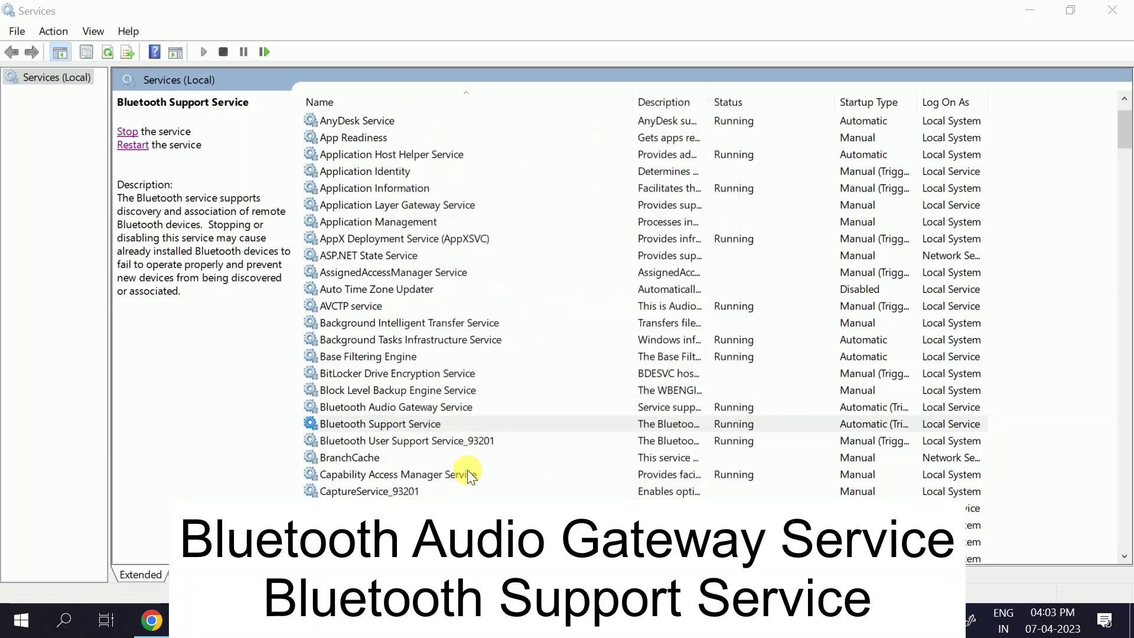
Step: Review the Bluetooth User Support, Support and Audio Gateway services, then close Services
click(428, 442)
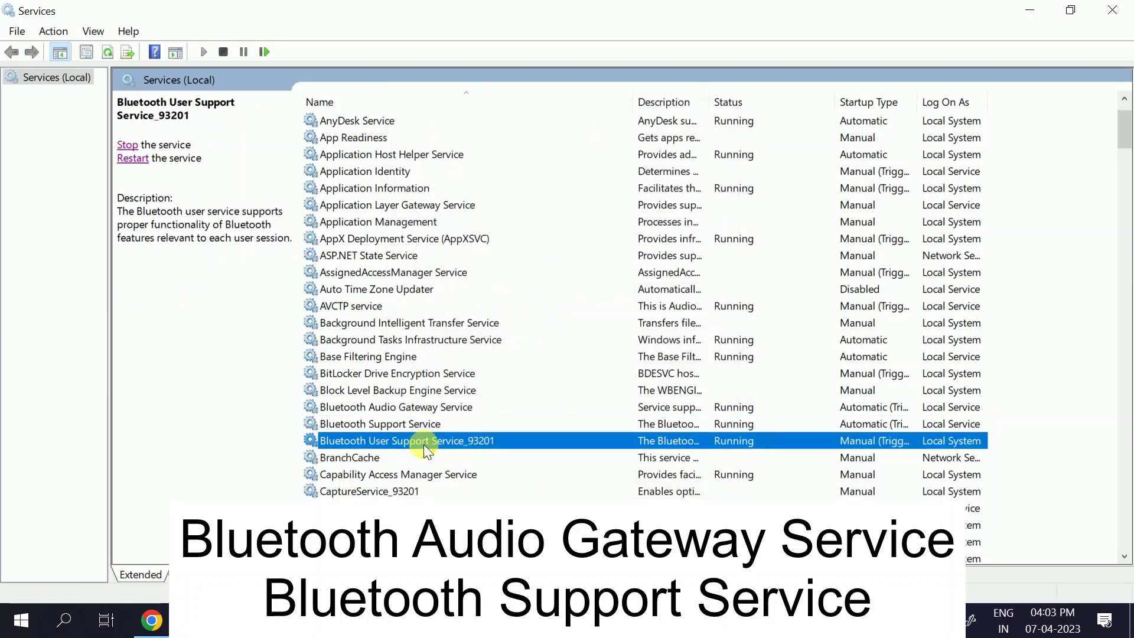
click(401, 428)
click(400, 407)
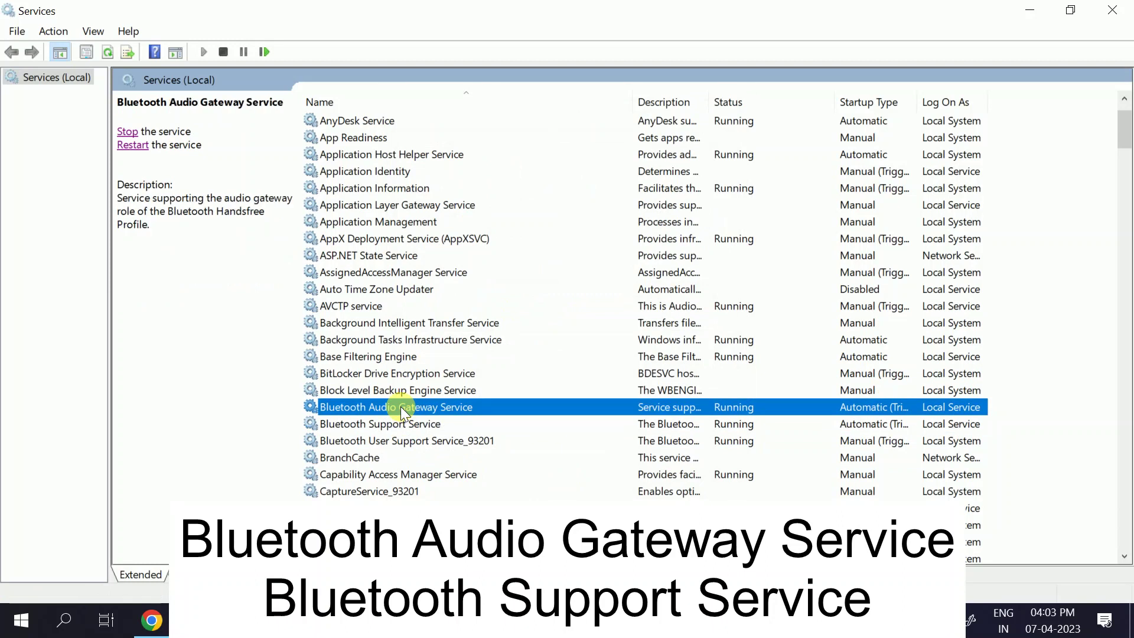
key(Down)
click(406, 409)
click(1112, 9)
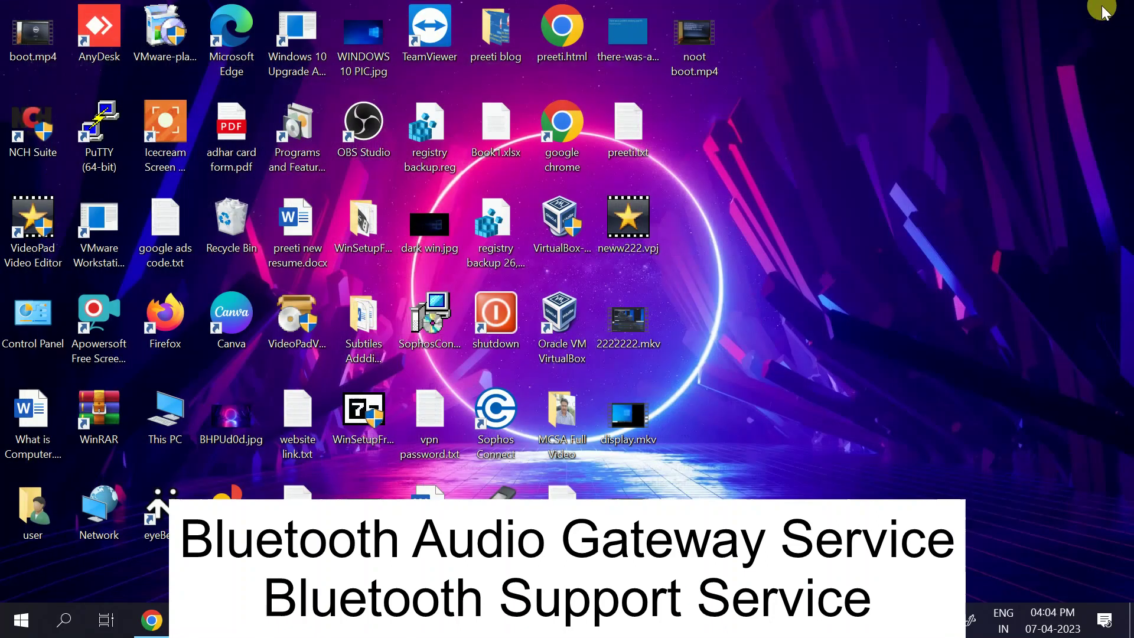
Step: Retry adding a Bluetooth device via 'blue' search; dismiss Couldn't connect and close Settings
click(69, 620)
text(blue)
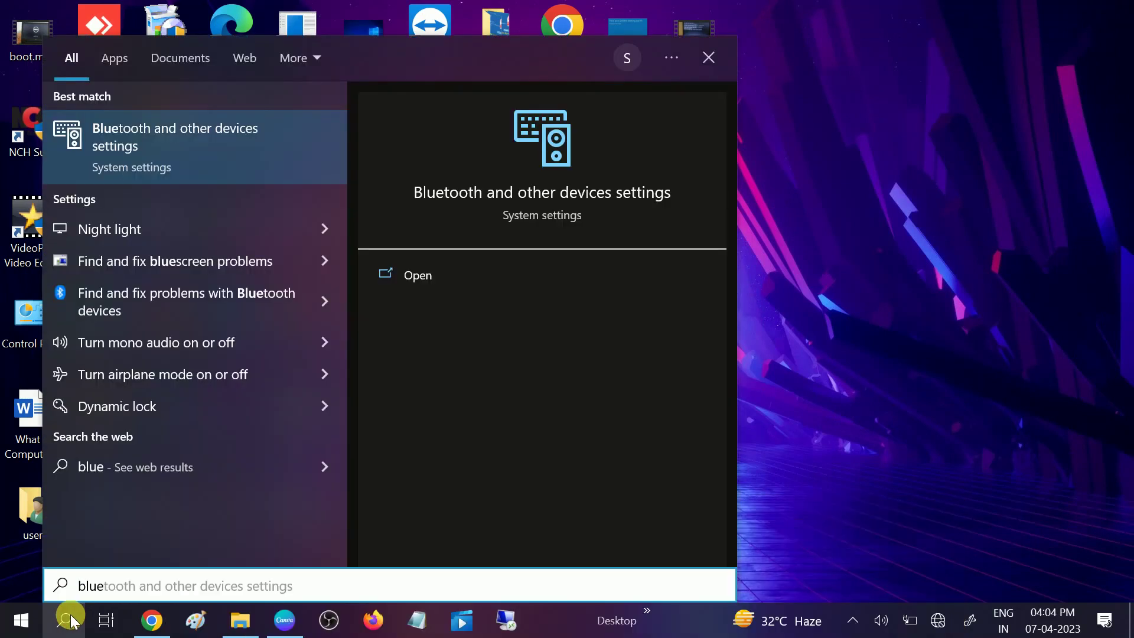
click(157, 159)
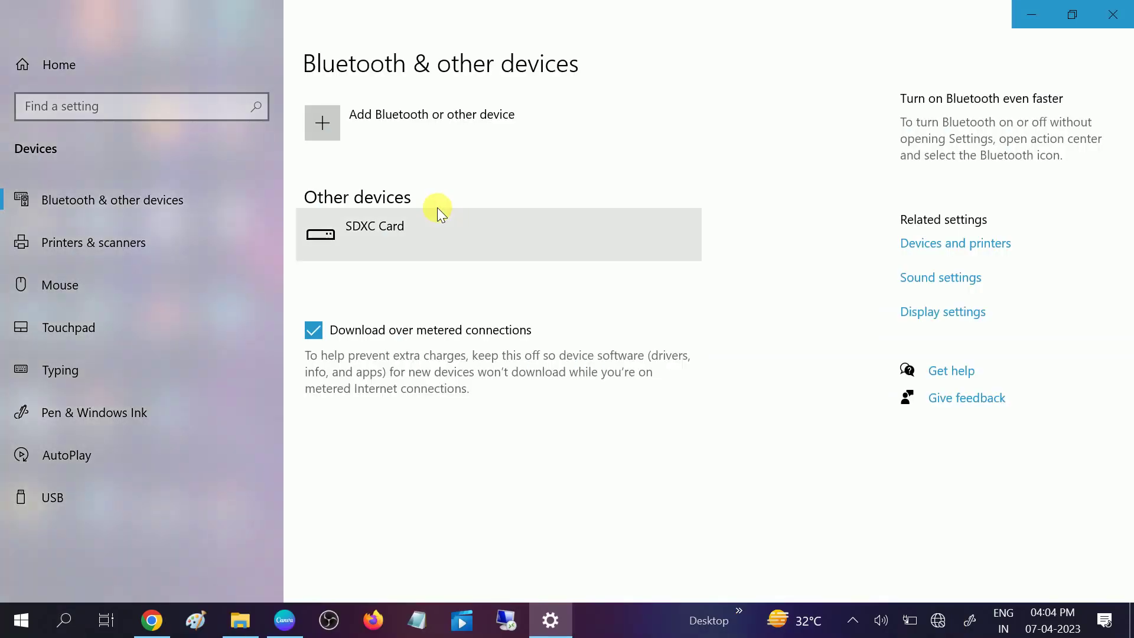
click(410, 119)
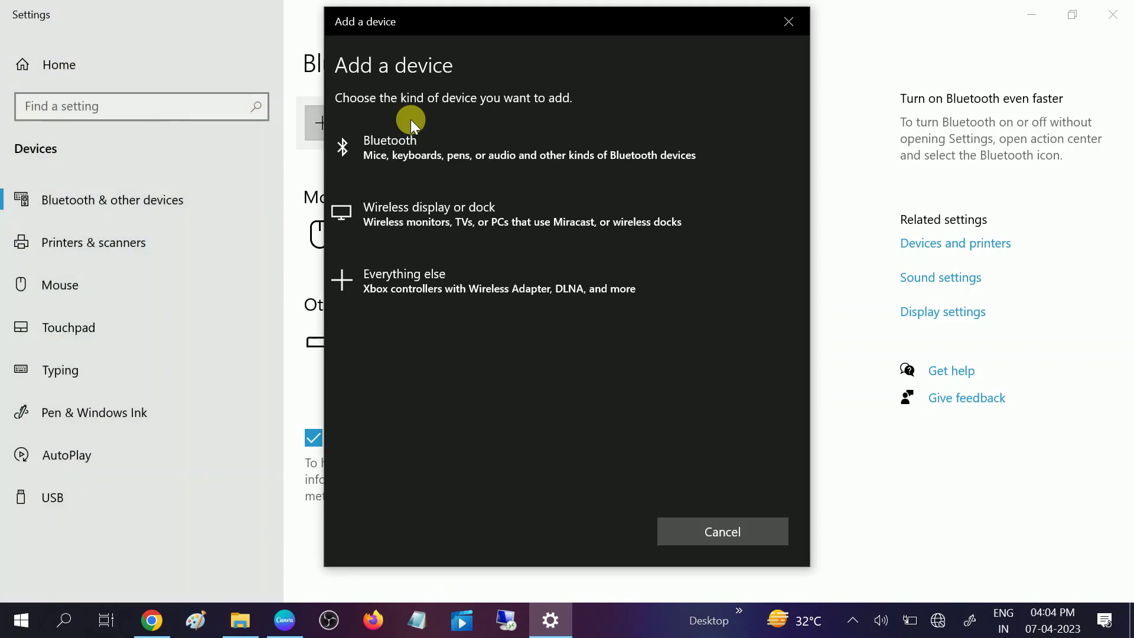
click(420, 163)
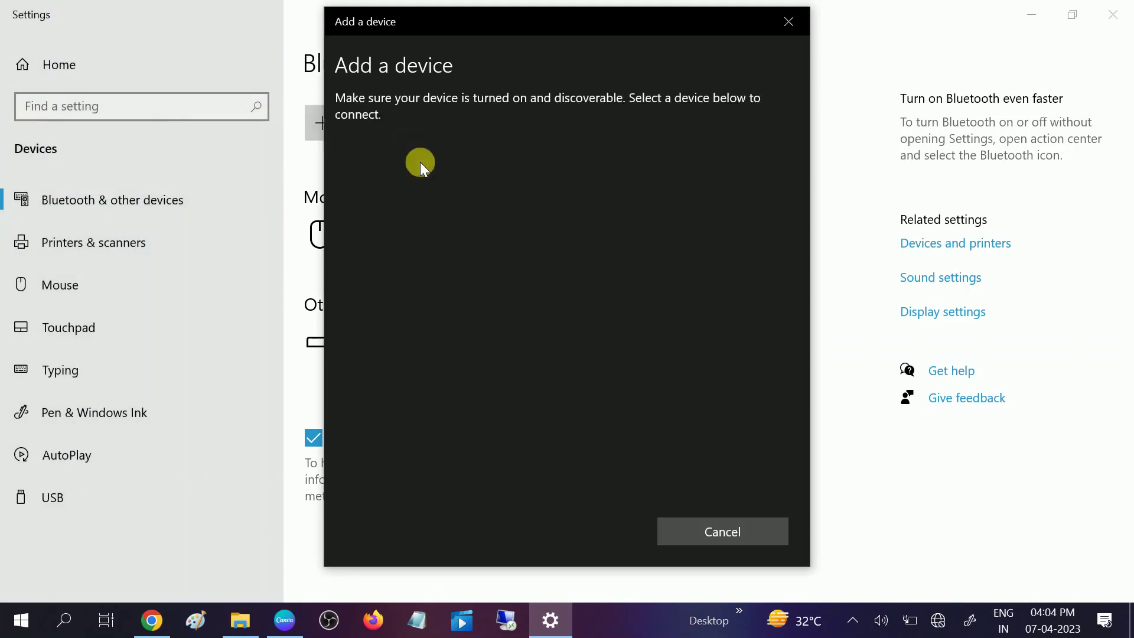
click(791, 23)
click(1110, 15)
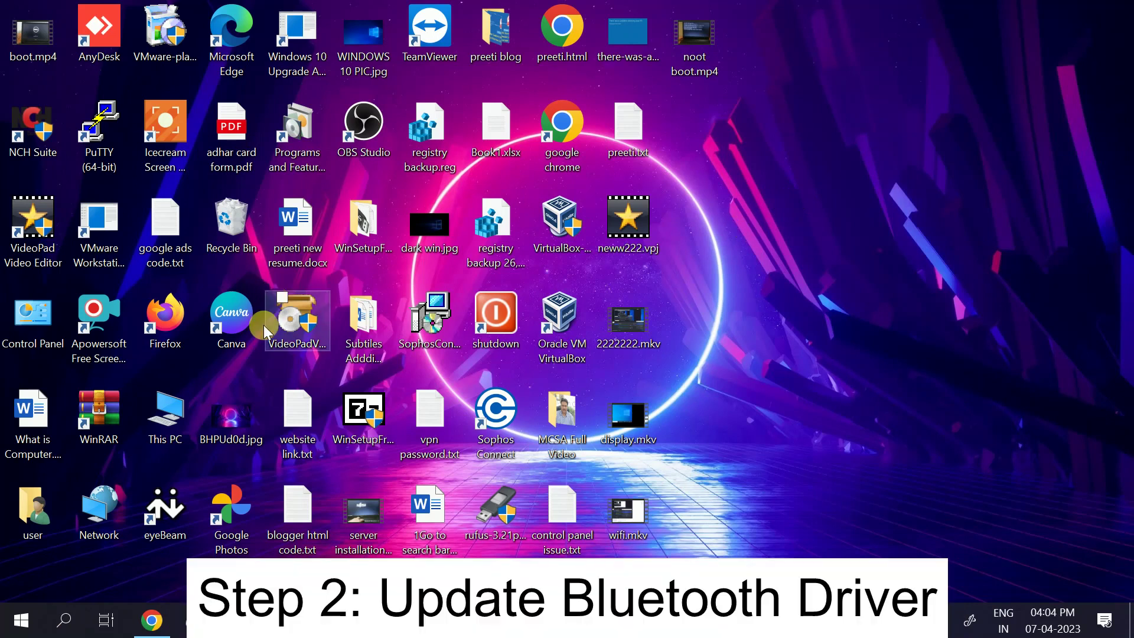
Step: Search 'device' and open Device Manager from the results
click(62, 620)
text(device)
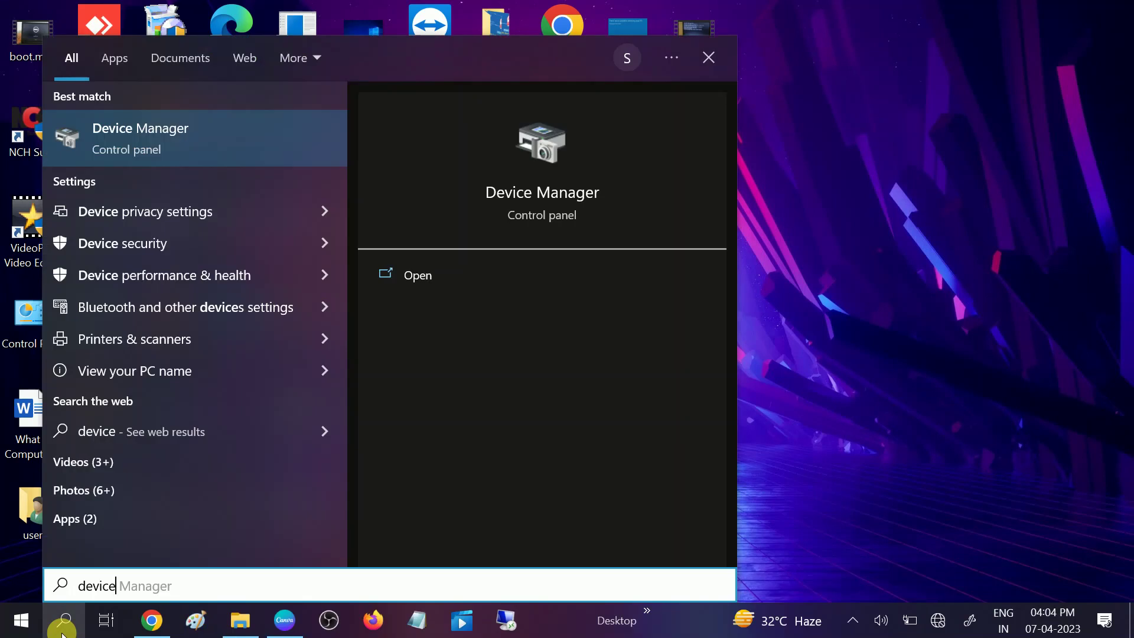
click(144, 143)
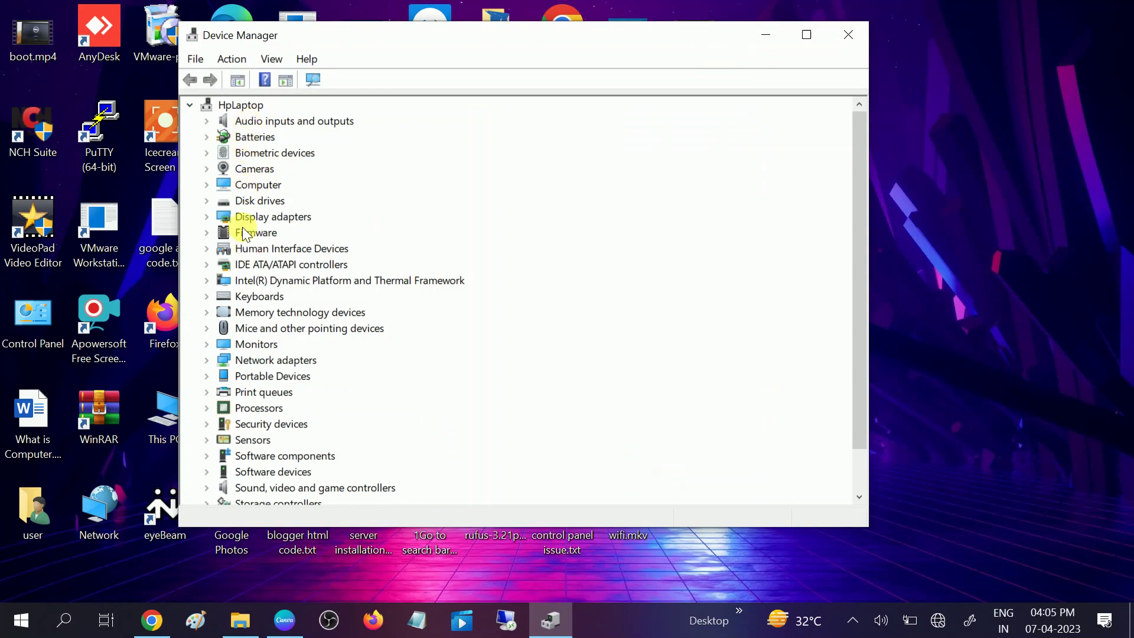
Step: Show hidden devices and expand the Cameras and Biometric devices categories
click(269, 59)
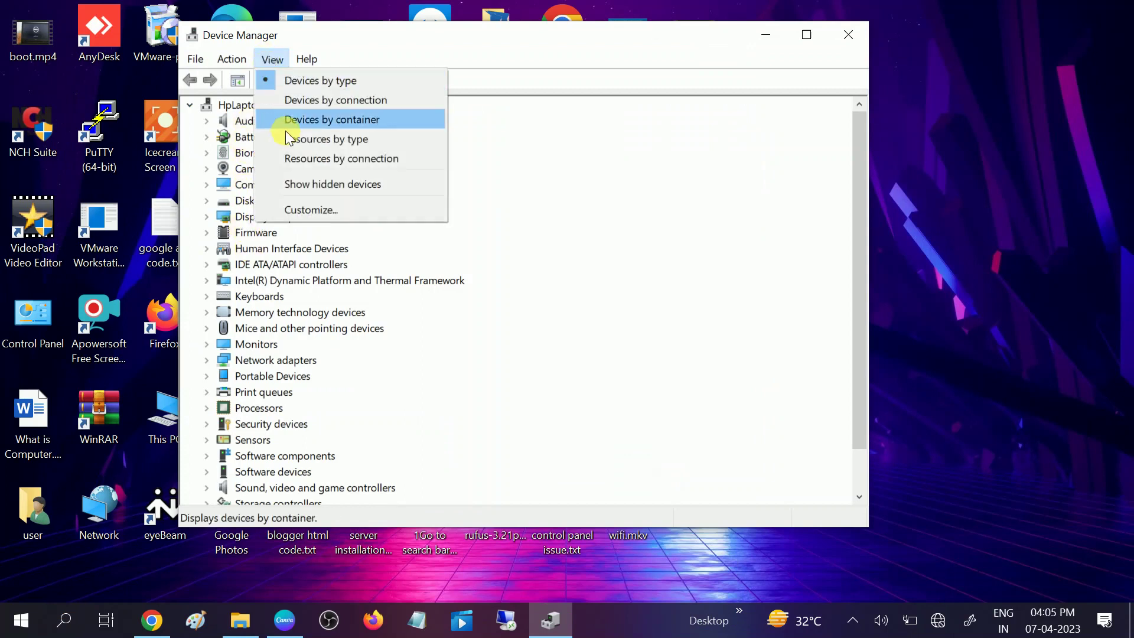
click(313, 183)
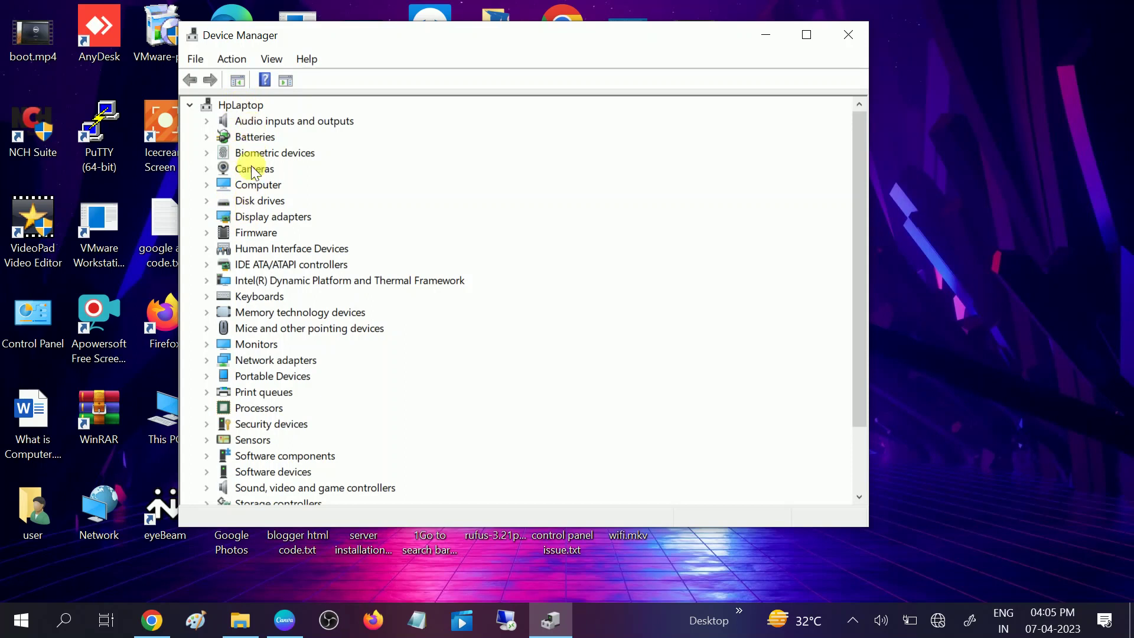
click(206, 169)
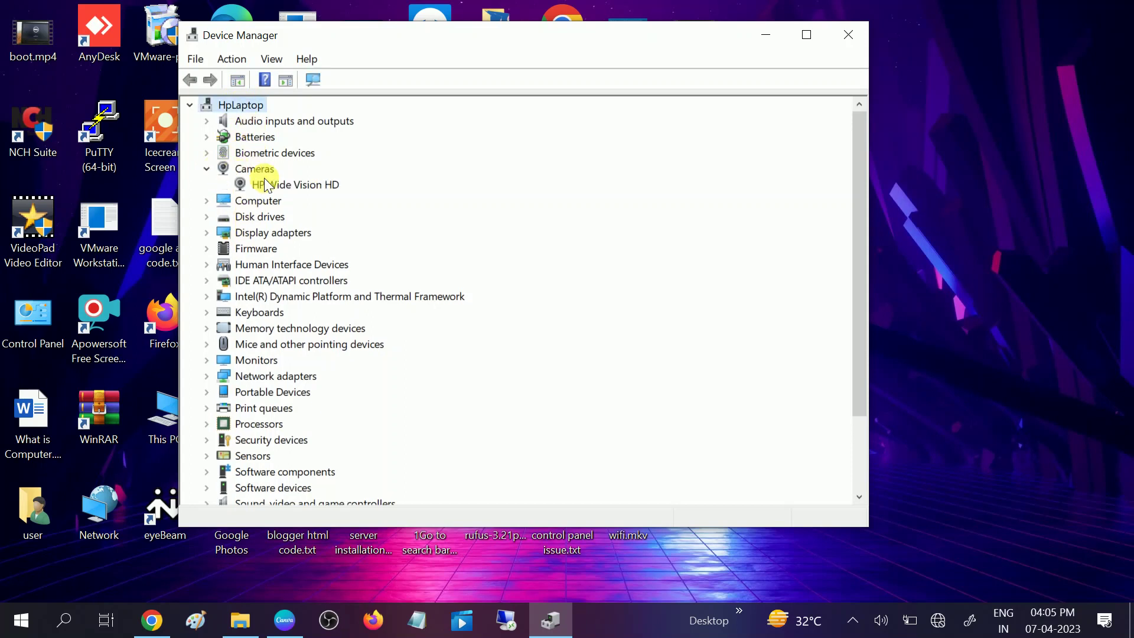
click(206, 153)
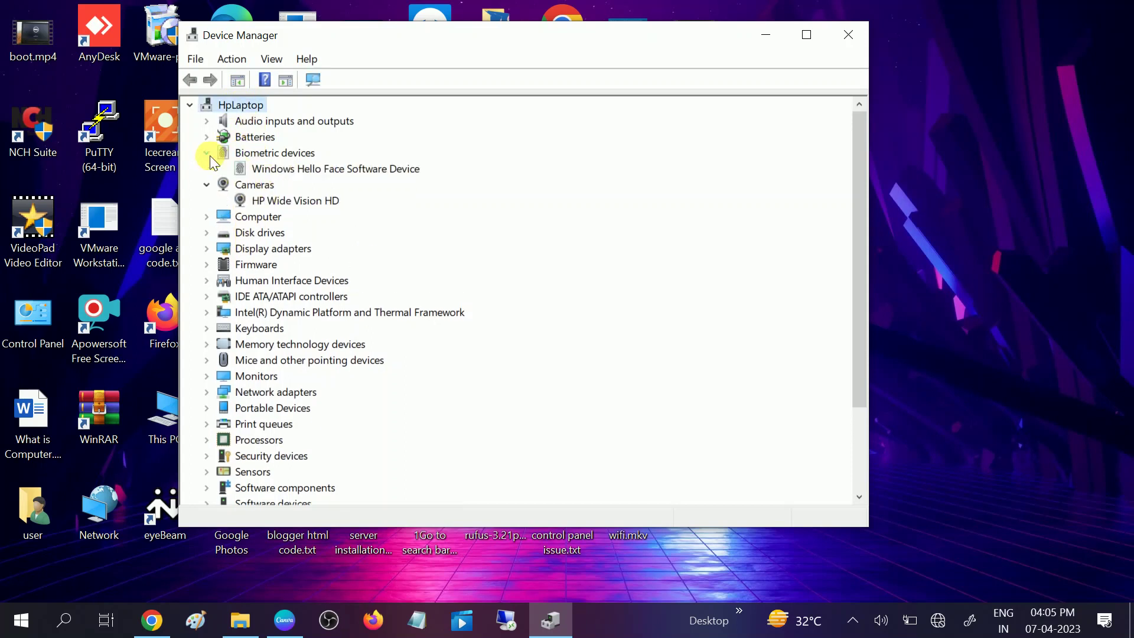
Step: Update the Windows Hello Face Software Device driver using automatic driver search
click(279, 171)
right_click(280, 172)
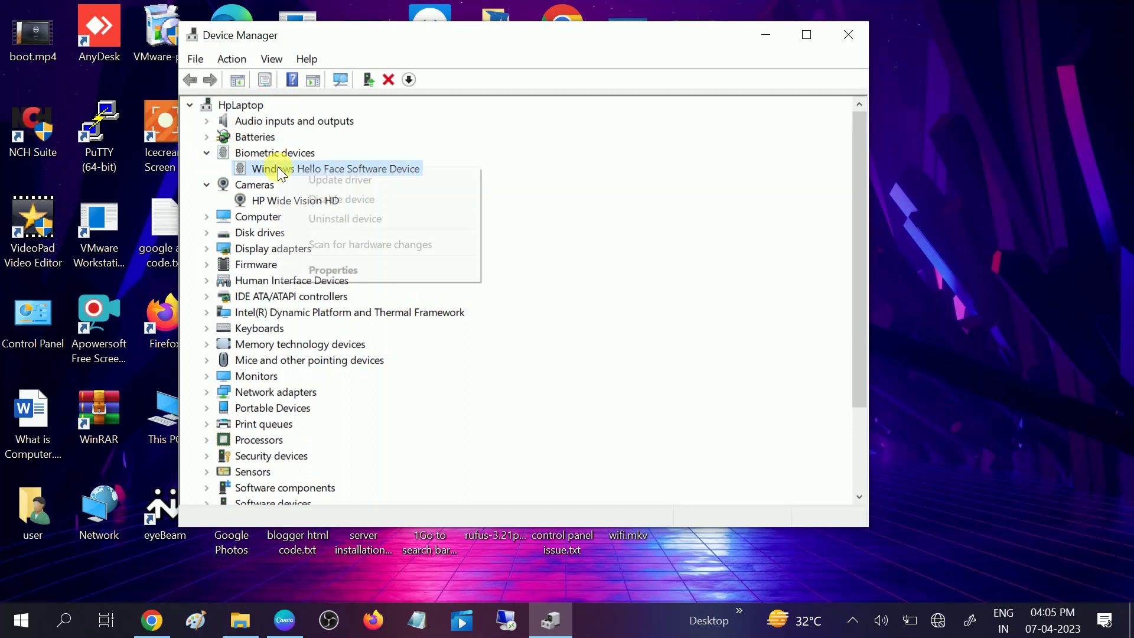
click(325, 179)
click(381, 248)
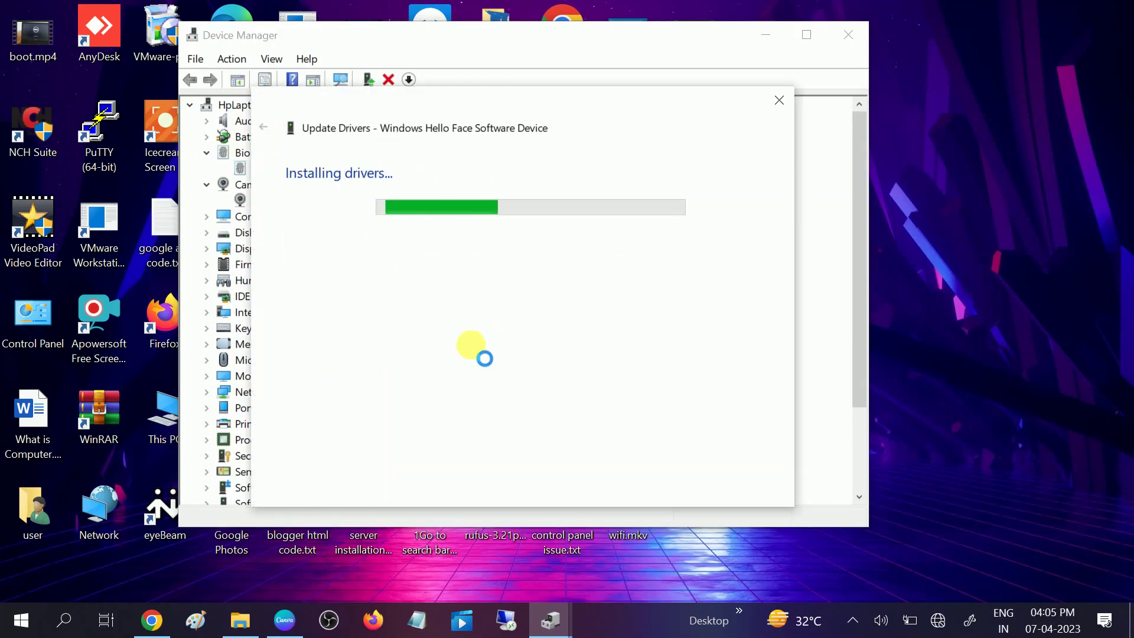
click(755, 489)
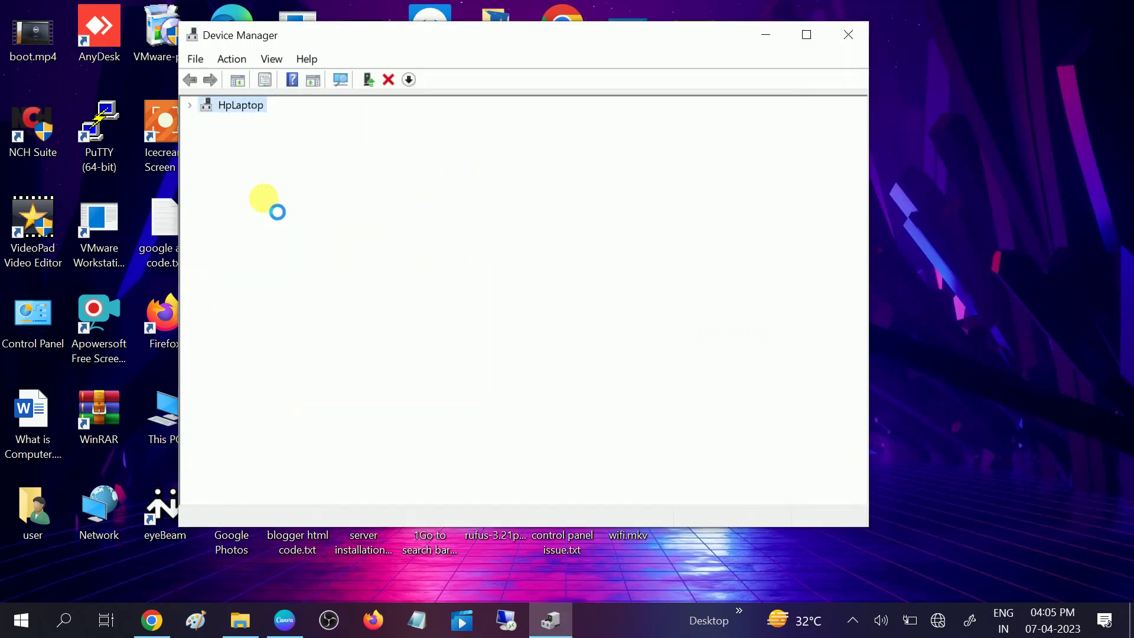
Step: Collapse Biometric devices and close Device Manager
click(206, 153)
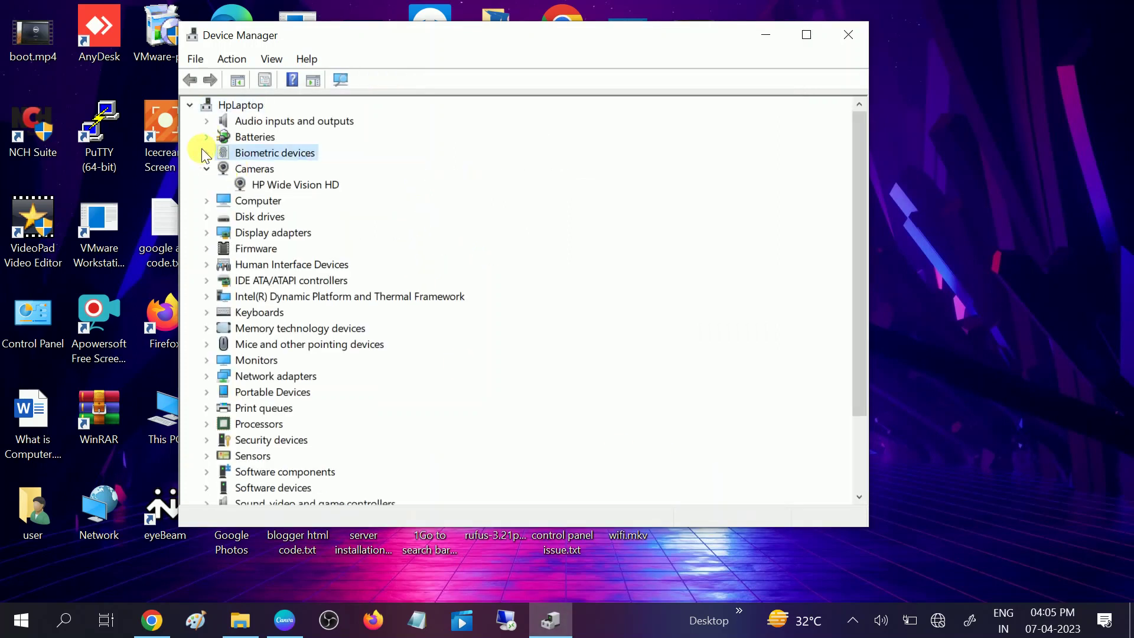
click(846, 35)
right_click(744, 48)
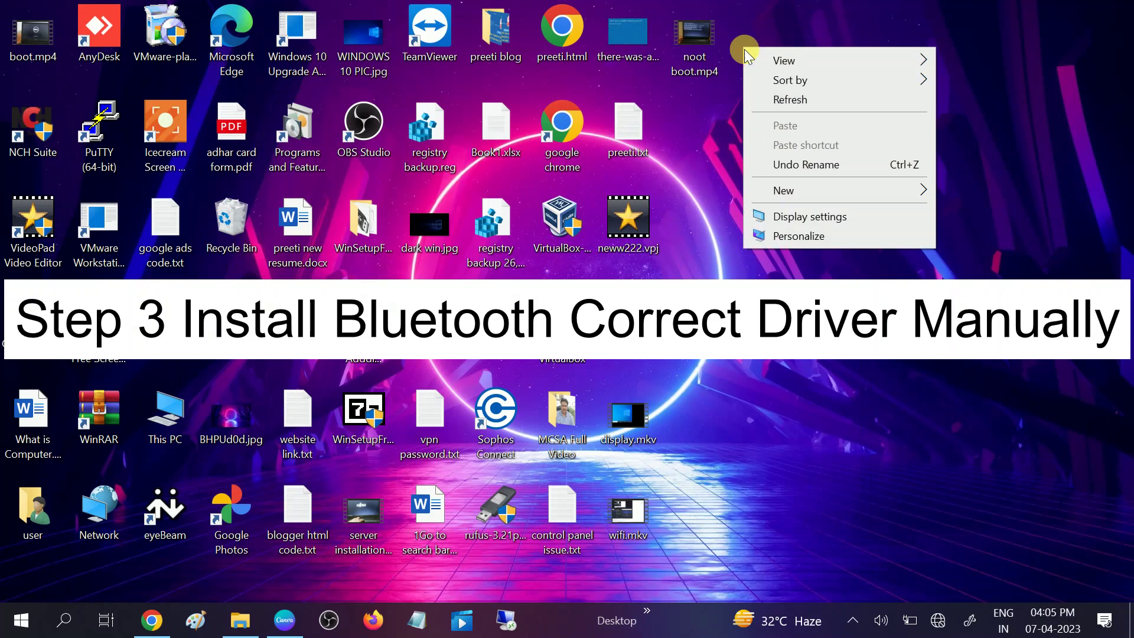
Step: Refresh the desktop and launch Google Chrome maximized
click(770, 101)
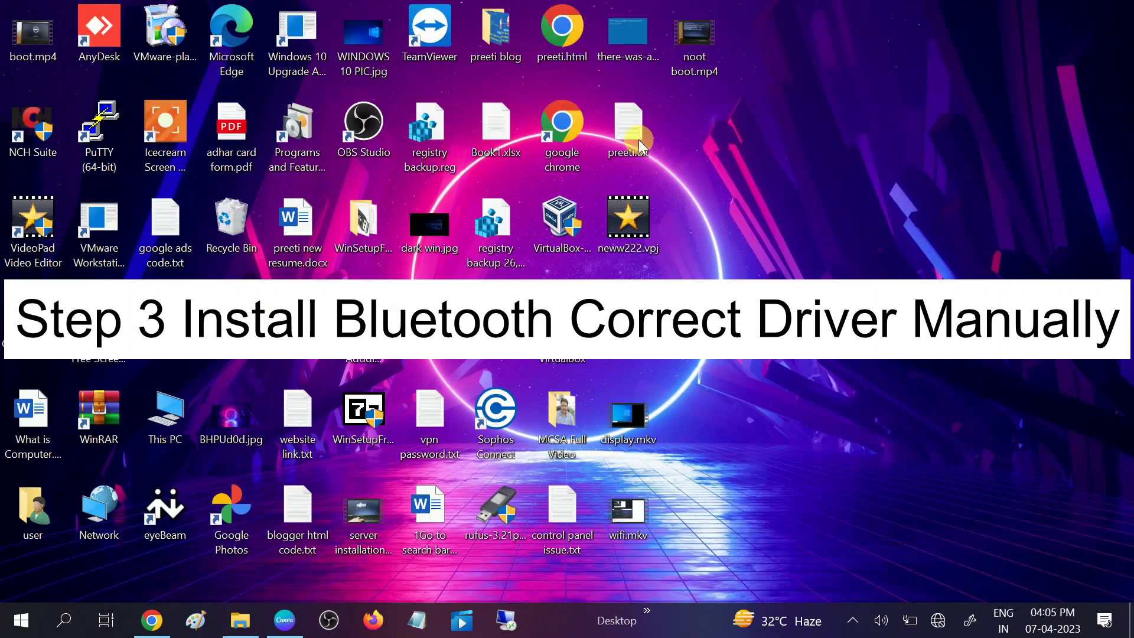
click(562, 127)
double_click(562, 128)
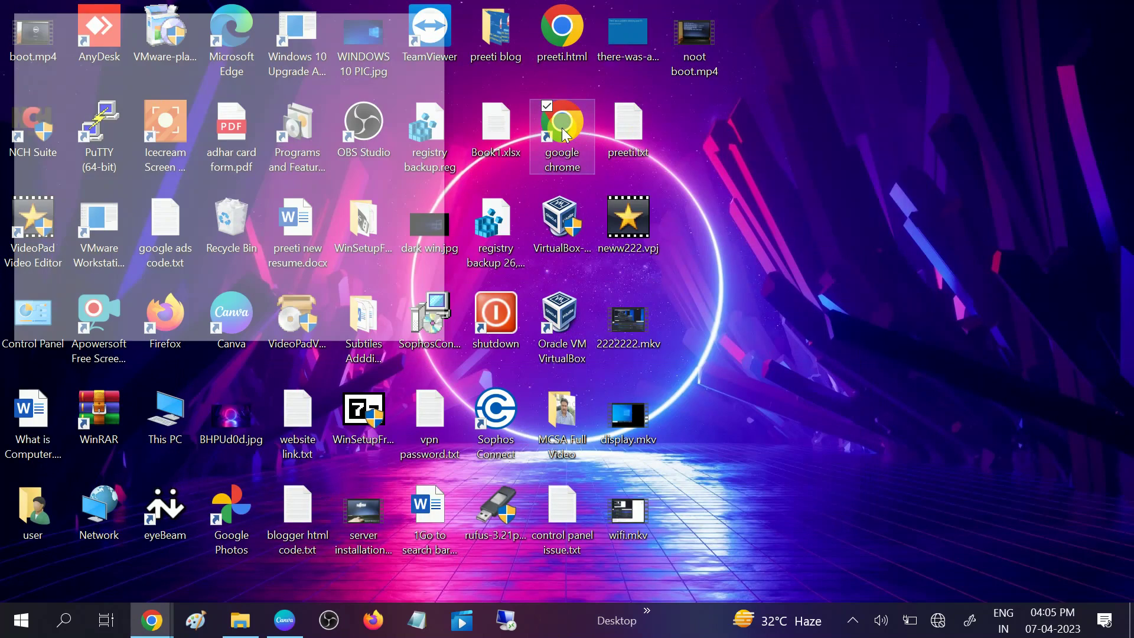
double_click(392, 20)
Step: Google 'intel bluetooth driver for windows 10', checking Wi-Fi and reloading the failed search
click(322, 46)
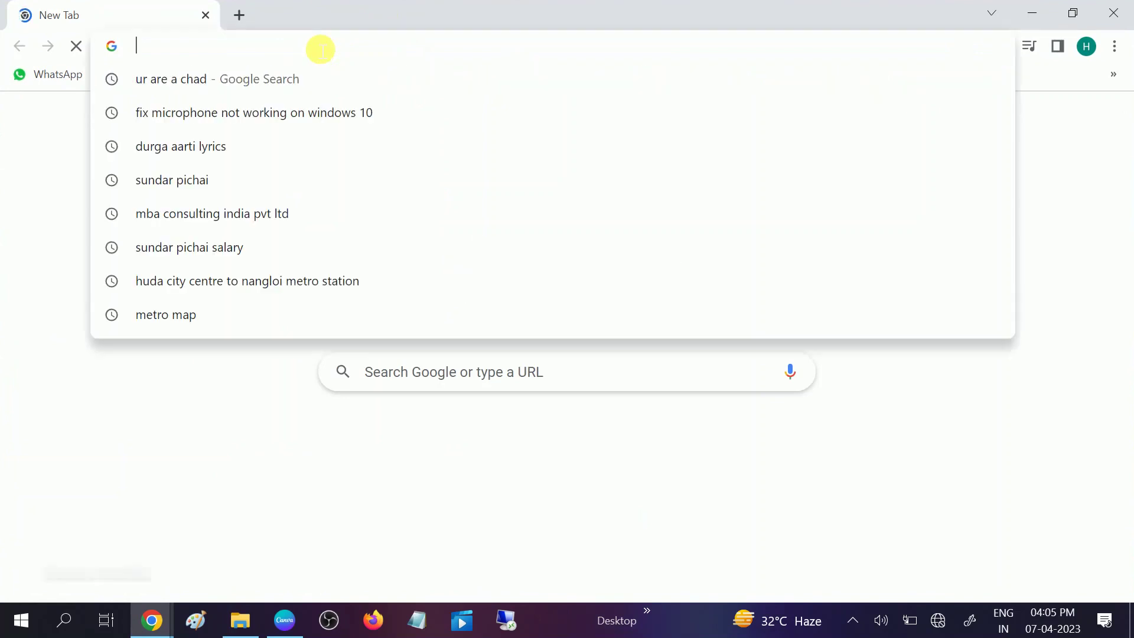
text(inte)
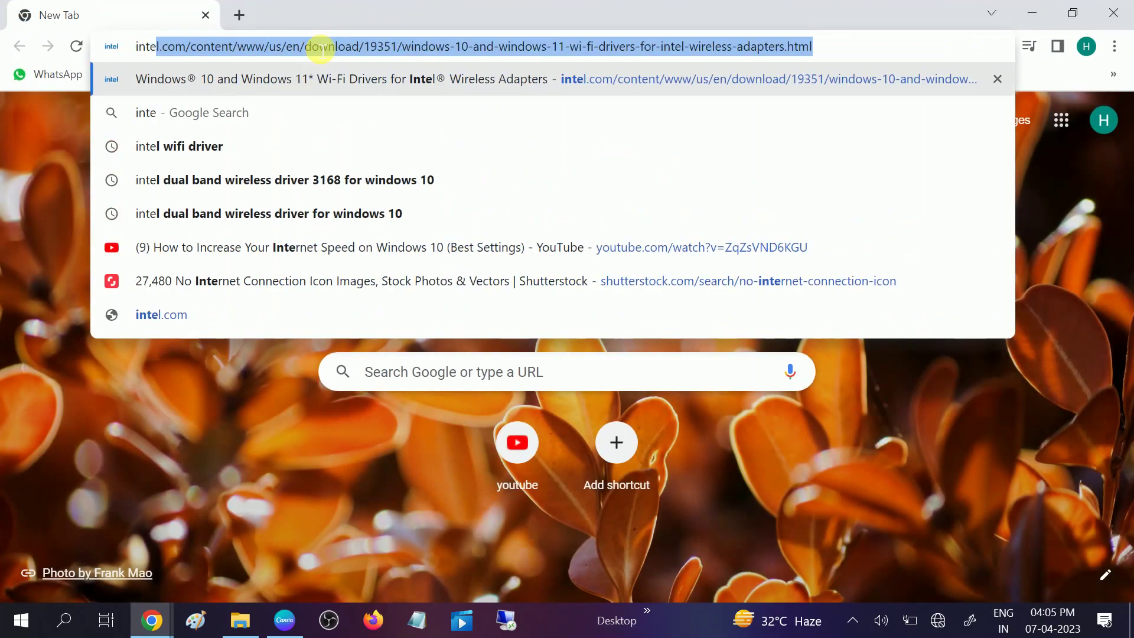
text(l blu)
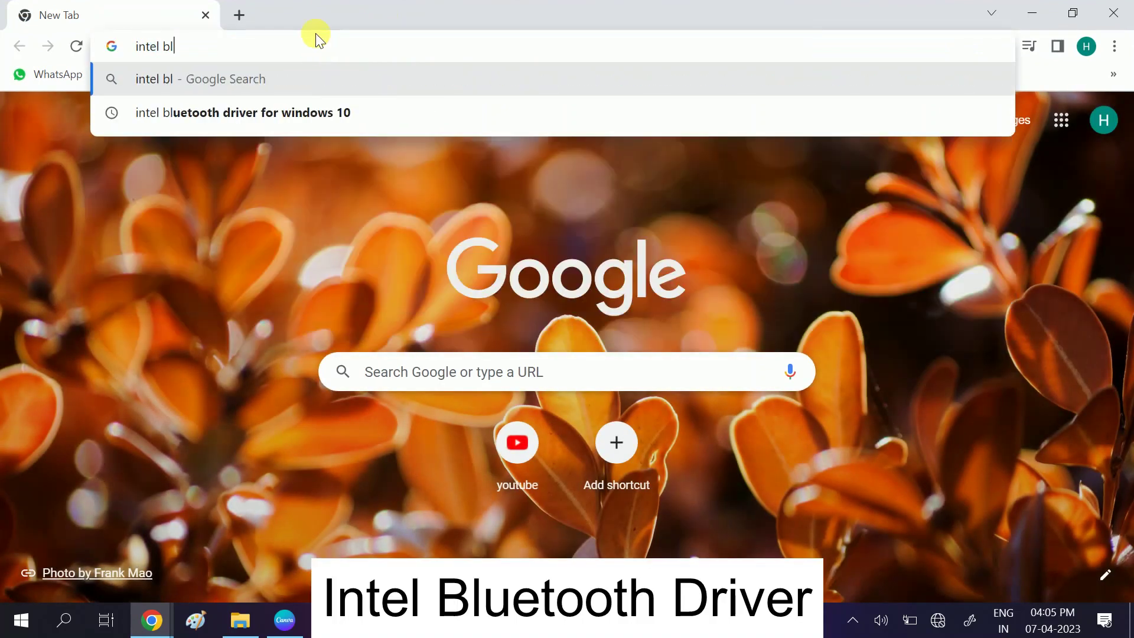
click(296, 109)
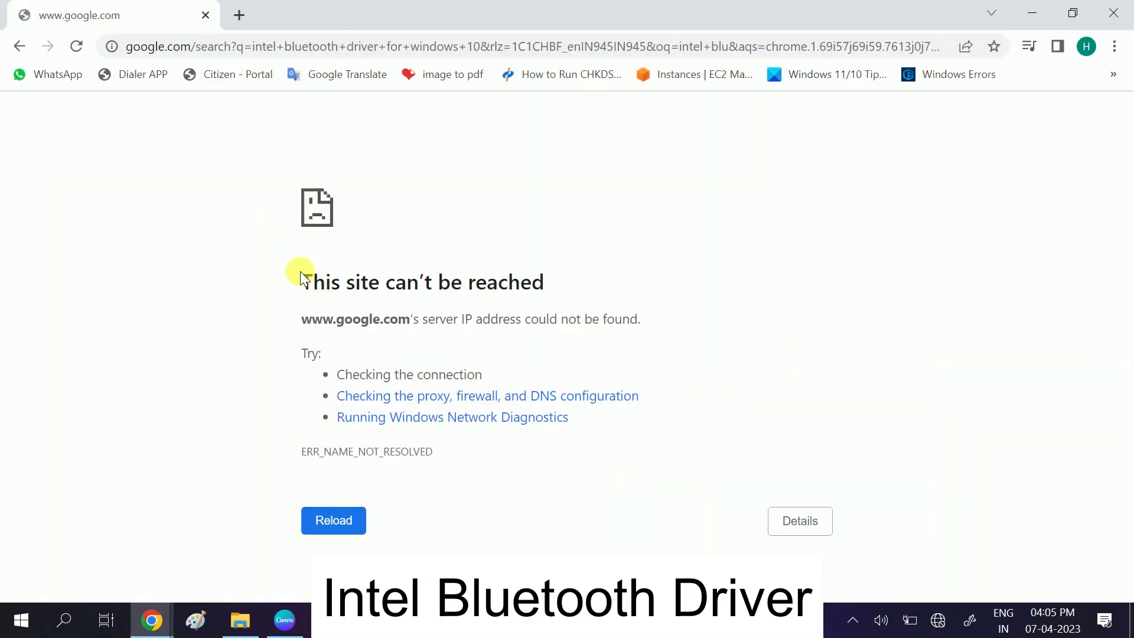
click(938, 620)
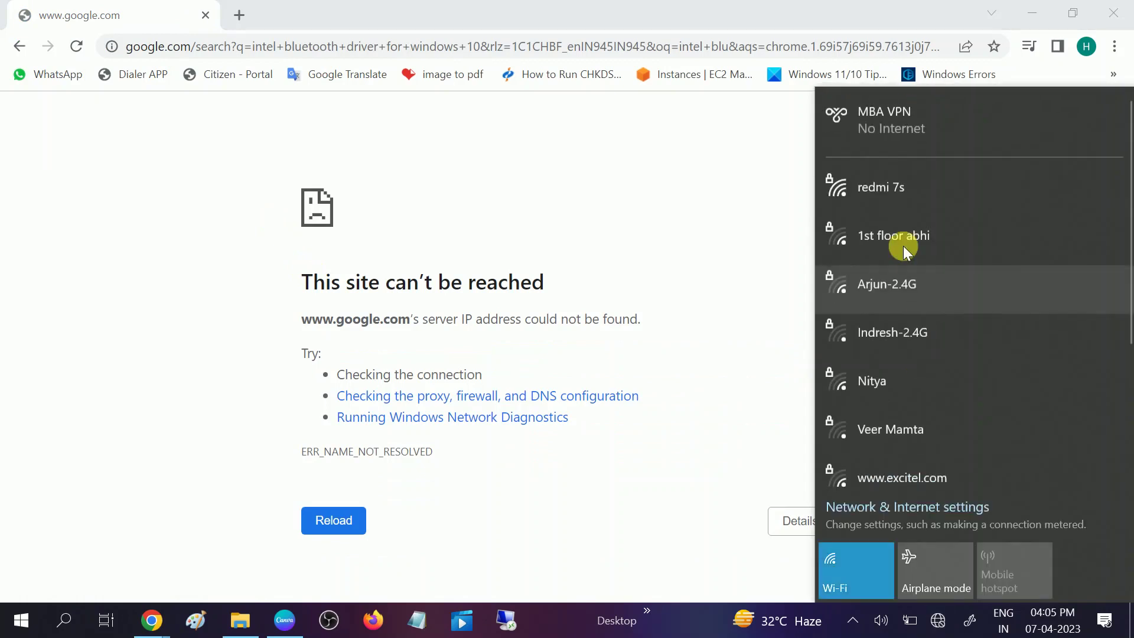
click(764, 345)
click(76, 46)
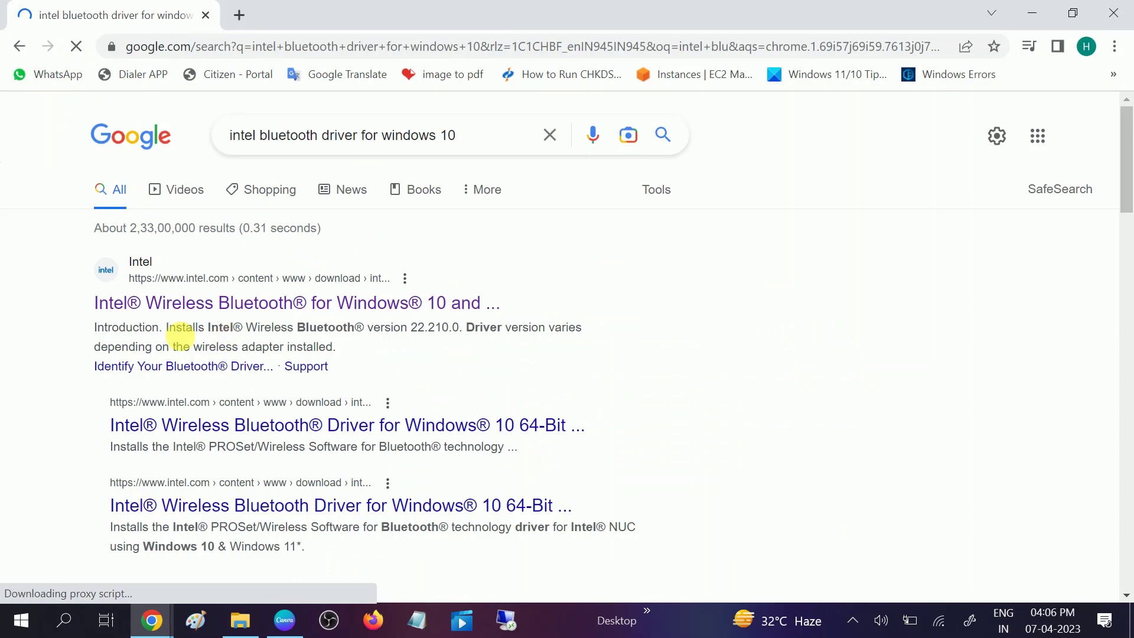
Step: Open Intel's Wireless Bluetooth page and compare its 64-bit and 32-bit downloads
click(348, 313)
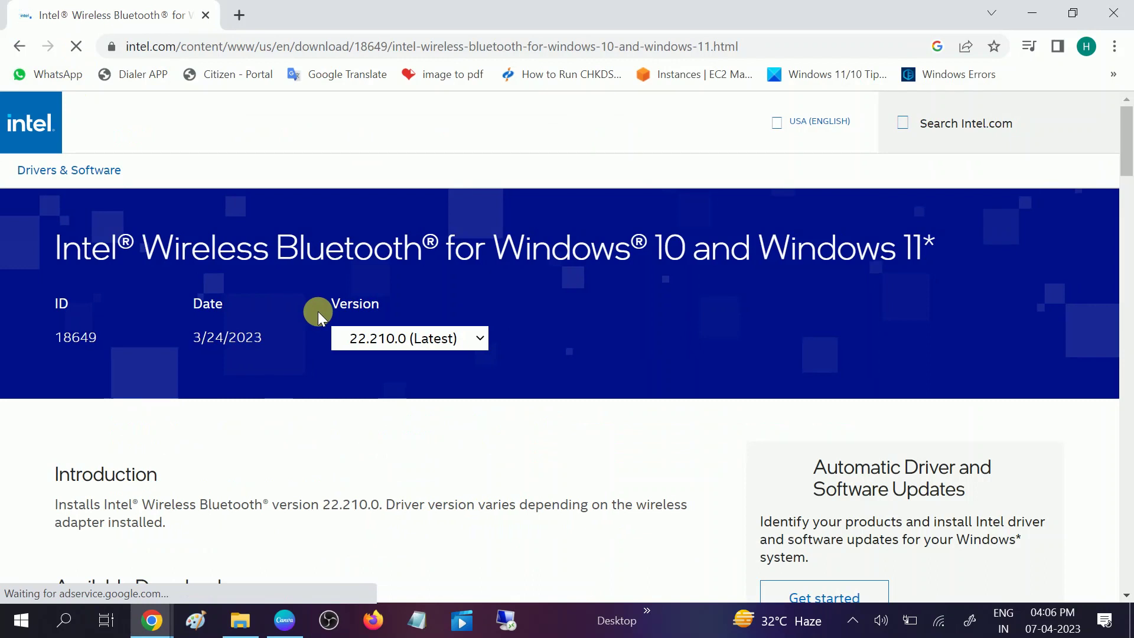
scroll(252, 269, down, 1)
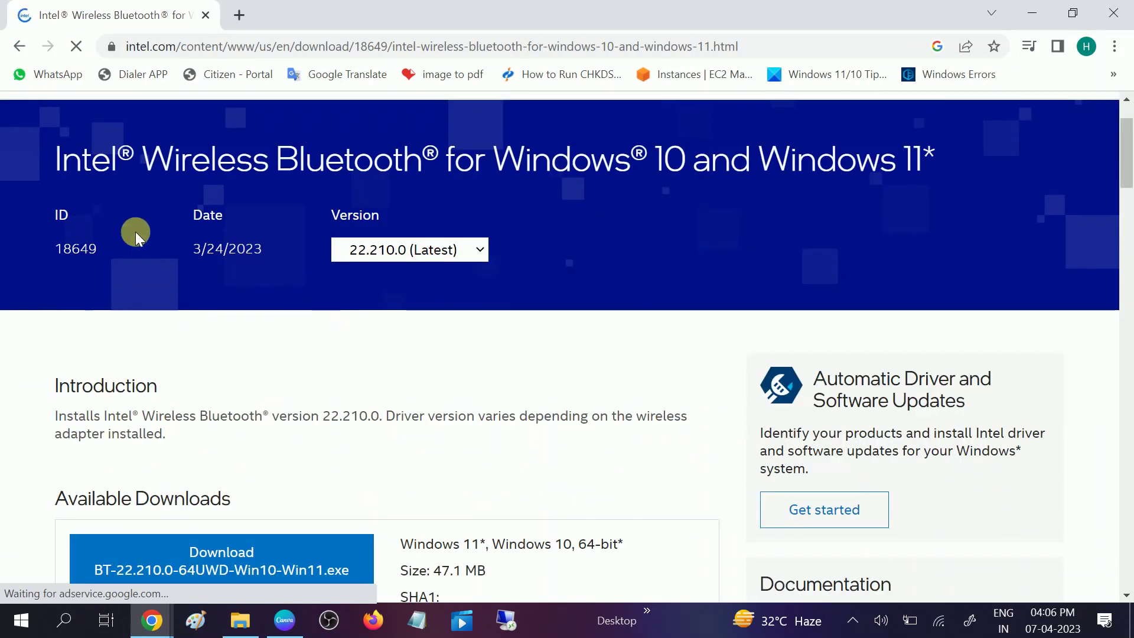
drag(47, 160, 492, 198)
drag(143, 158, 737, 207)
scroll(735, 218, down, 5)
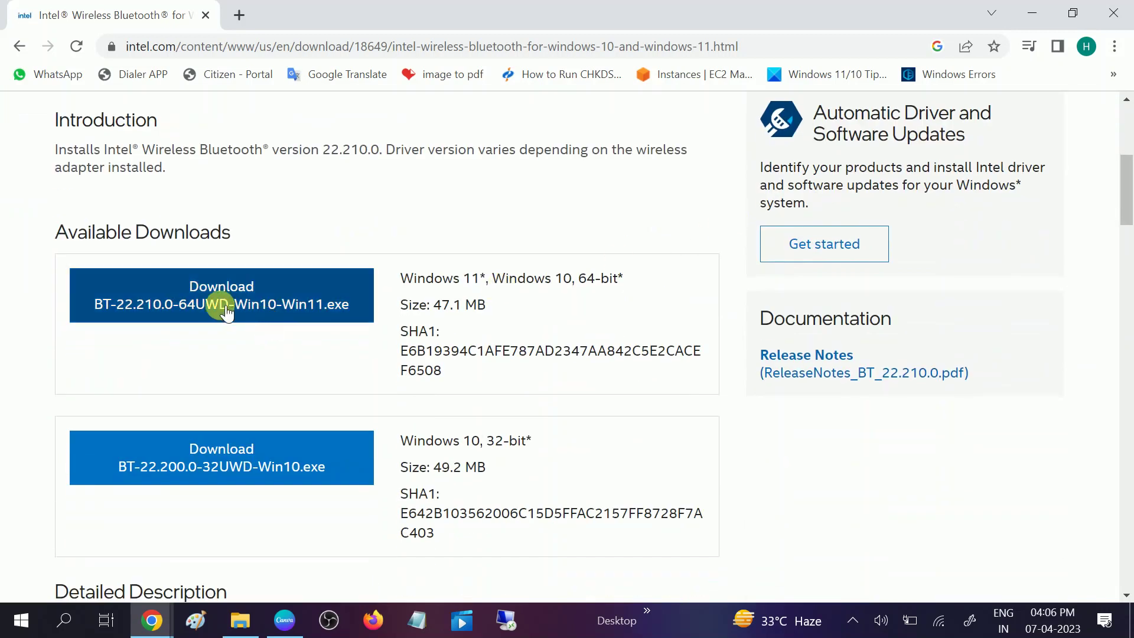
drag(575, 279, 623, 279)
drag(481, 441, 545, 440)
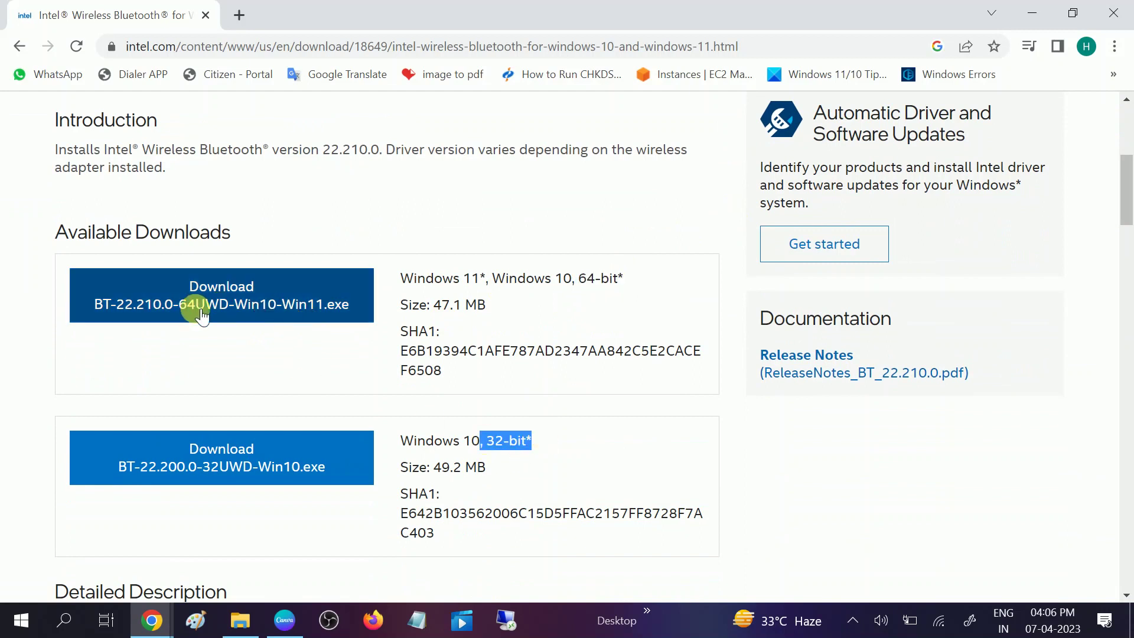
Step: Download the 64-bit BT-22.210.0-64UWD-Win10-Win11.exe driver, accepting Intel's licence terms
click(223, 314)
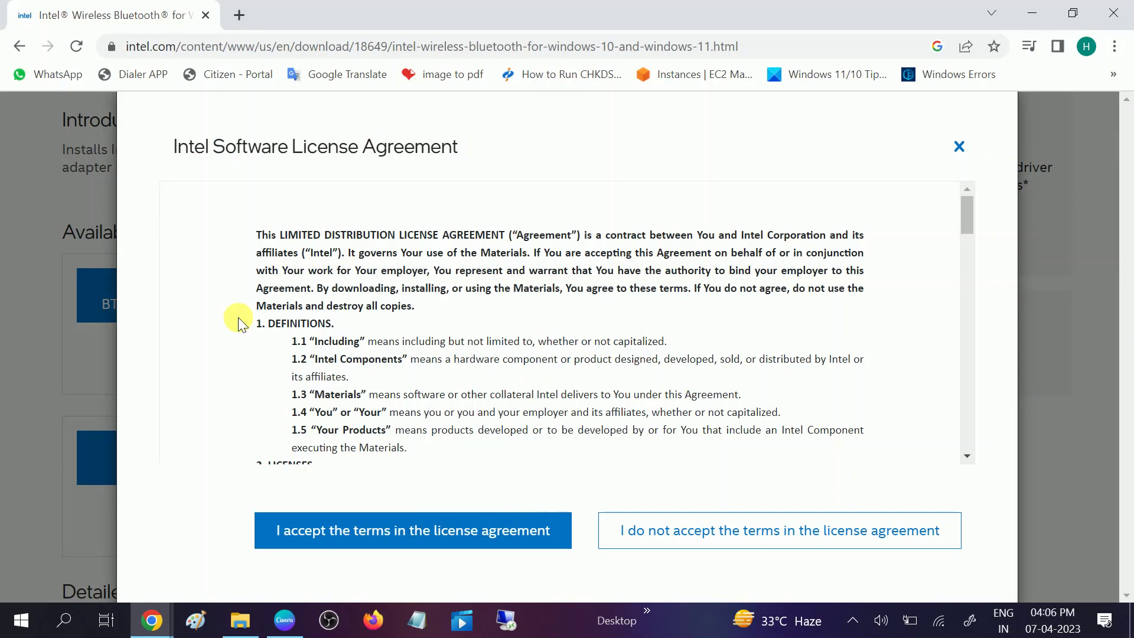
click(372, 534)
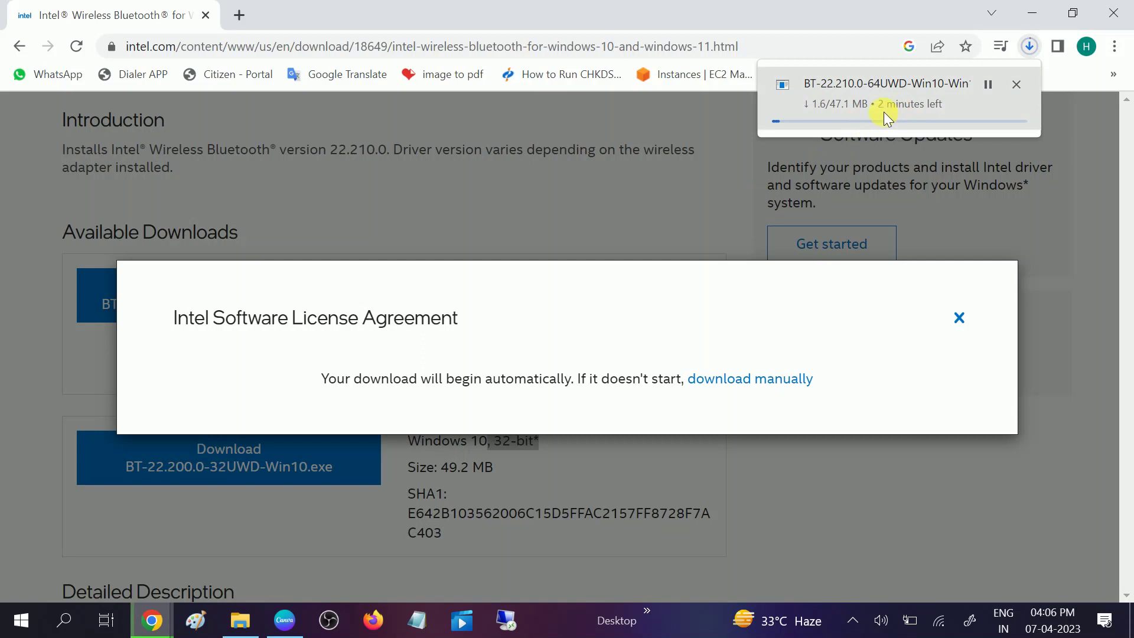
click(892, 257)
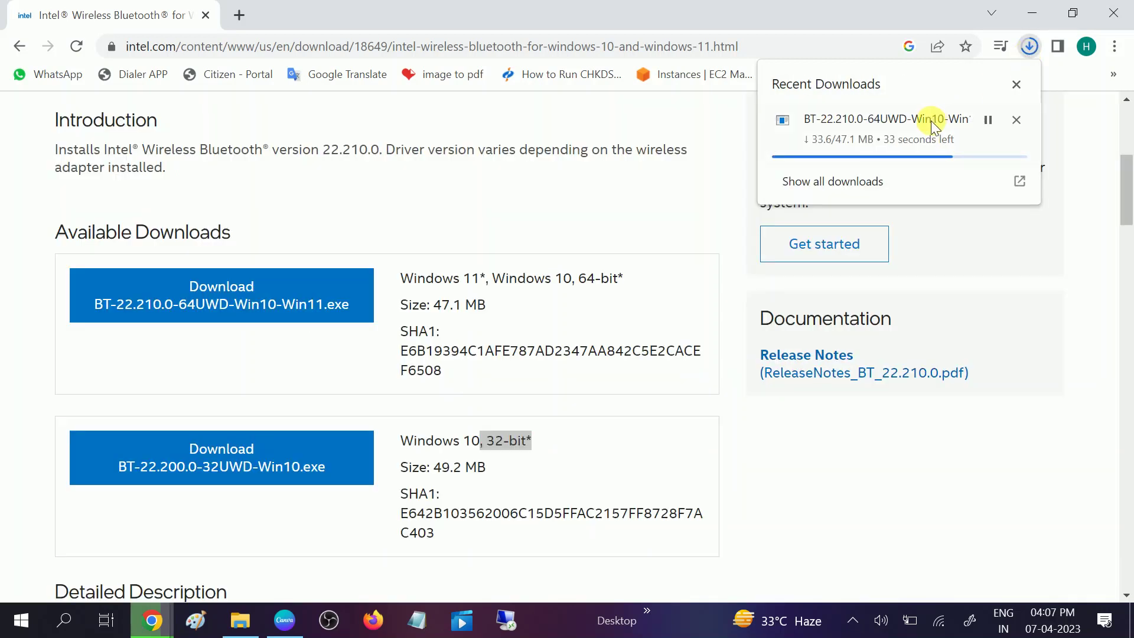
click(239, 17)
Step: Search the web for the Intel Bluetooth driver for Windows 7 in the new tab
click(254, 56)
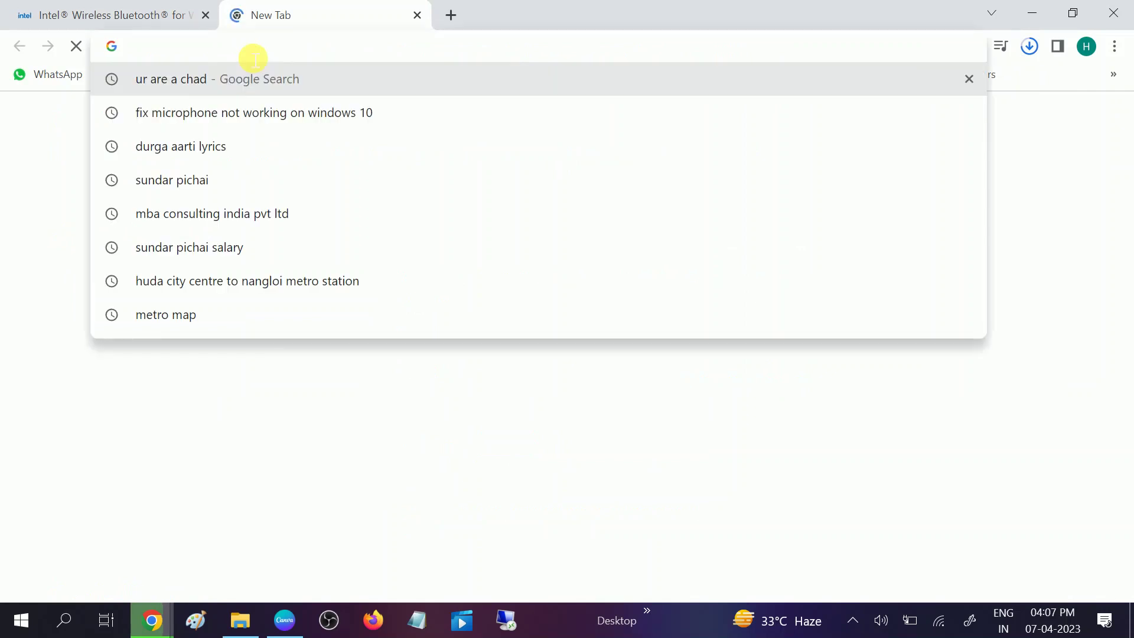
text(intel bluetooth driver for windows 10)
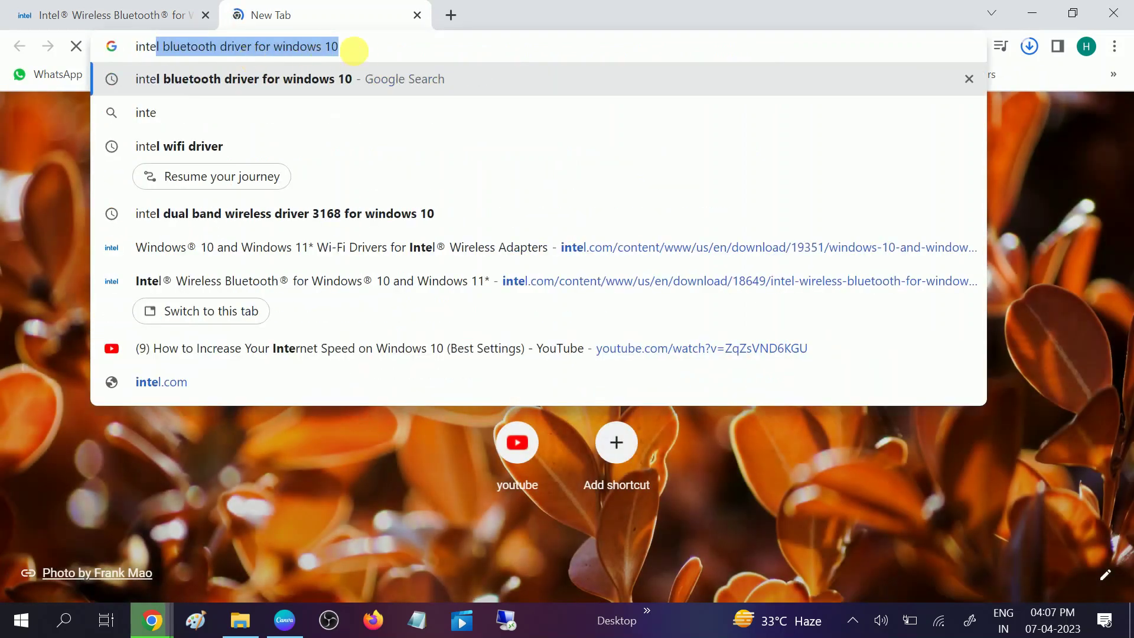
click(362, 51)
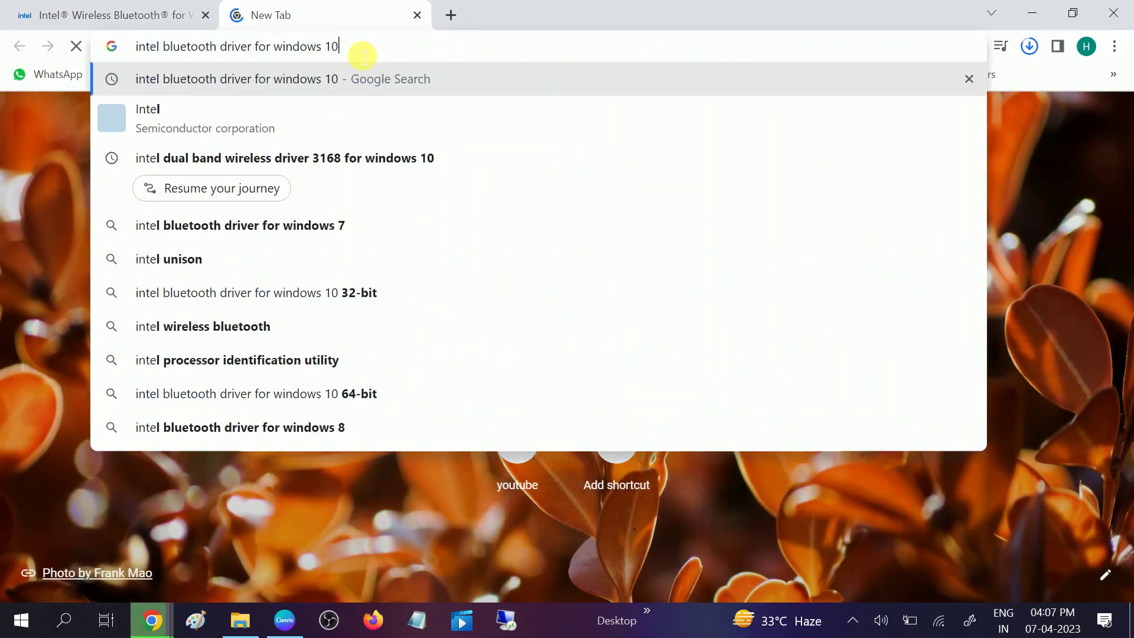
key(BackSpace)
key(BackSpace)
text(7)
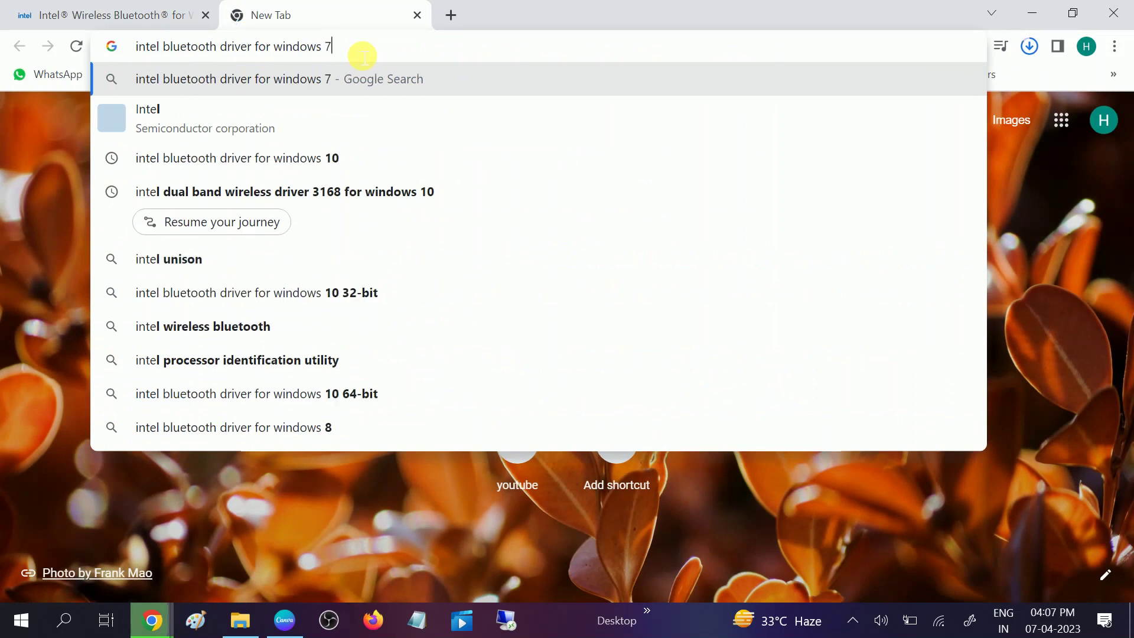
key(Return)
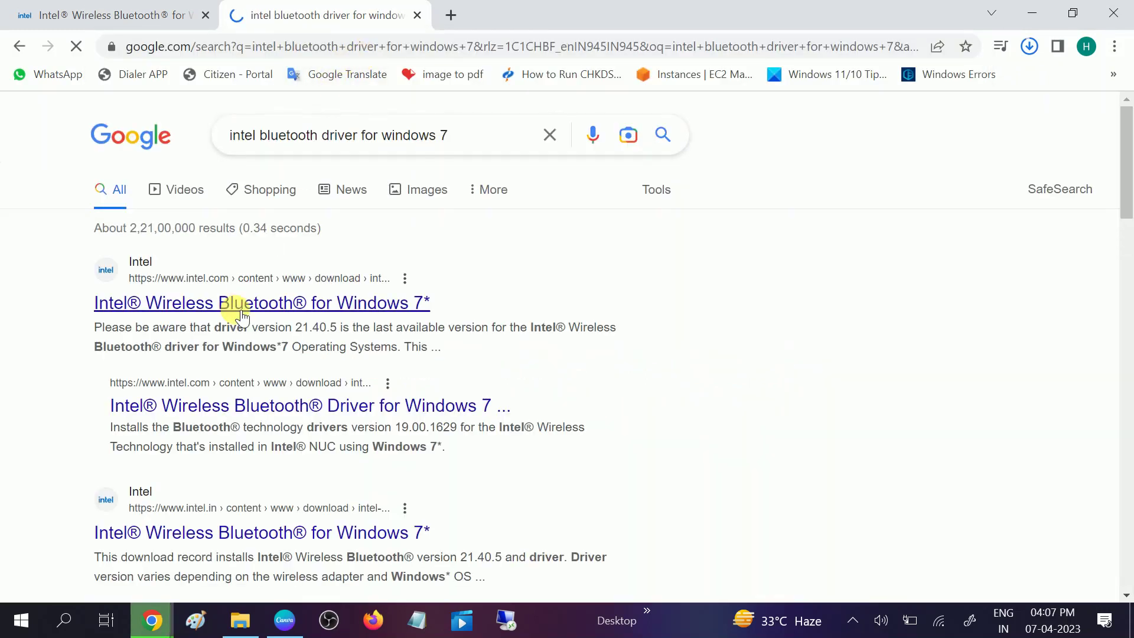
Step: Open the Intel Windows 7 result's Available Downloads, then return to the Windows 10/11 download tab
click(234, 306)
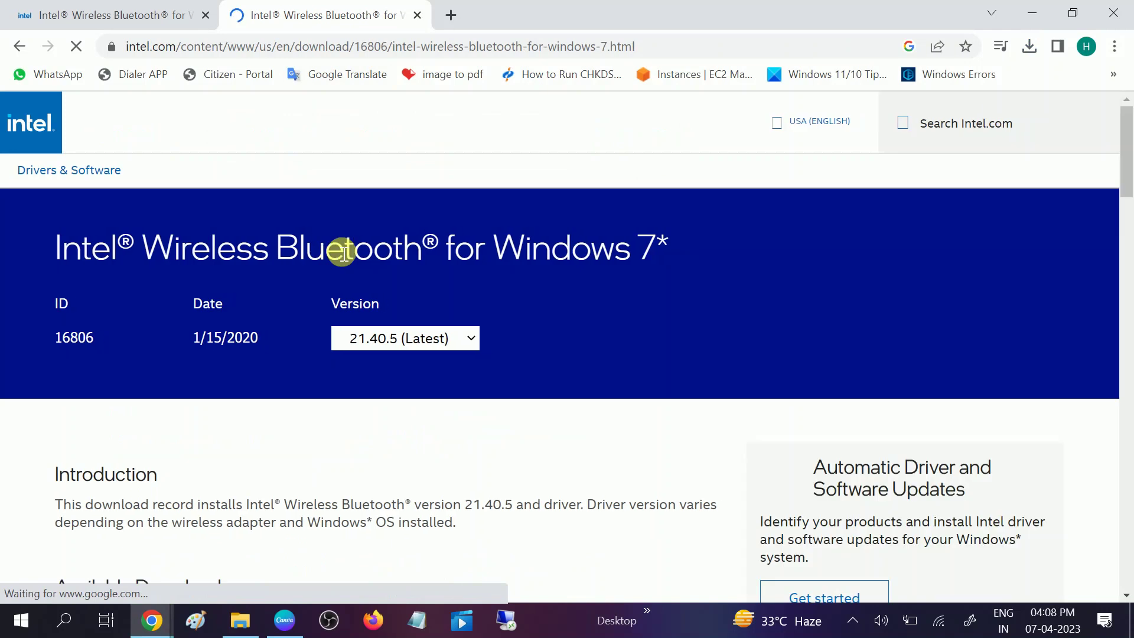
scroll(260, 334, down, 3)
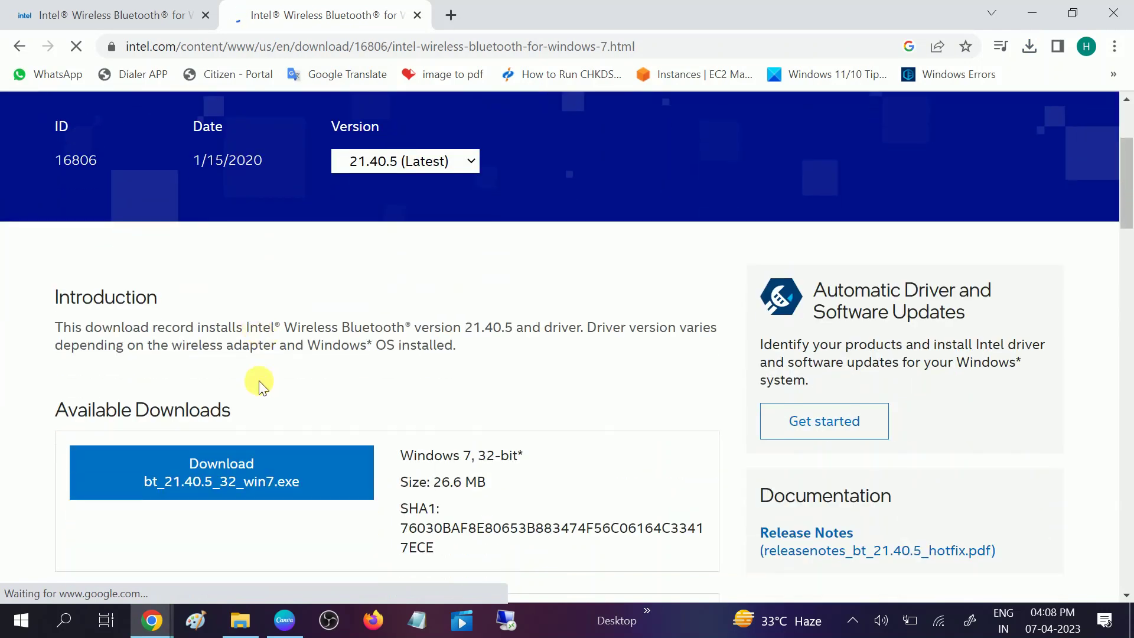
scroll(263, 386, down, 3)
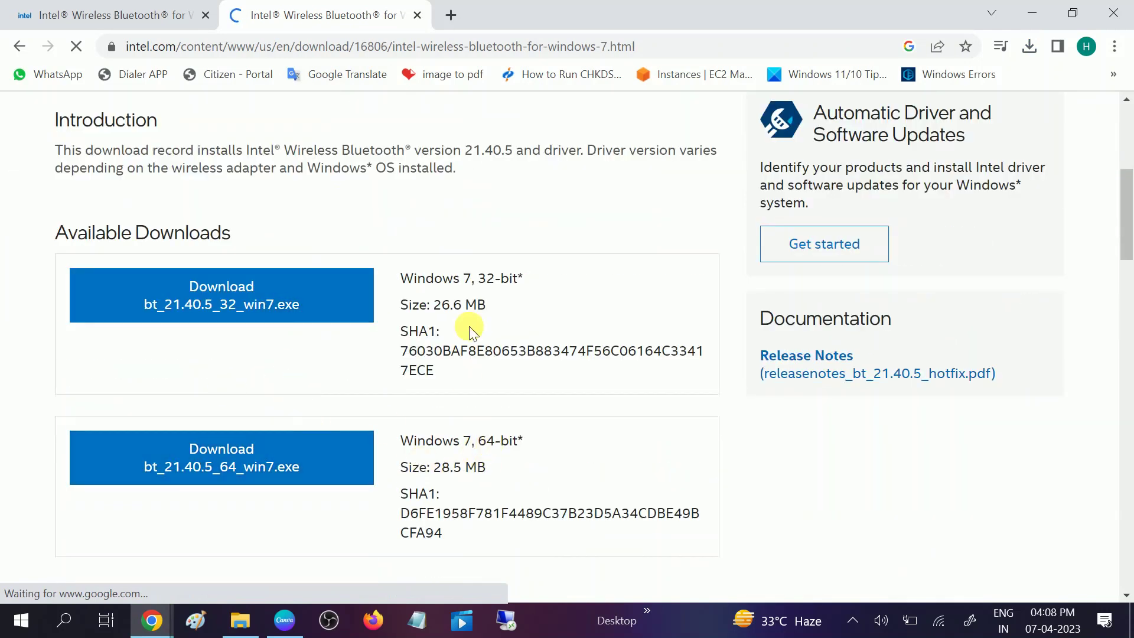
click(161, 21)
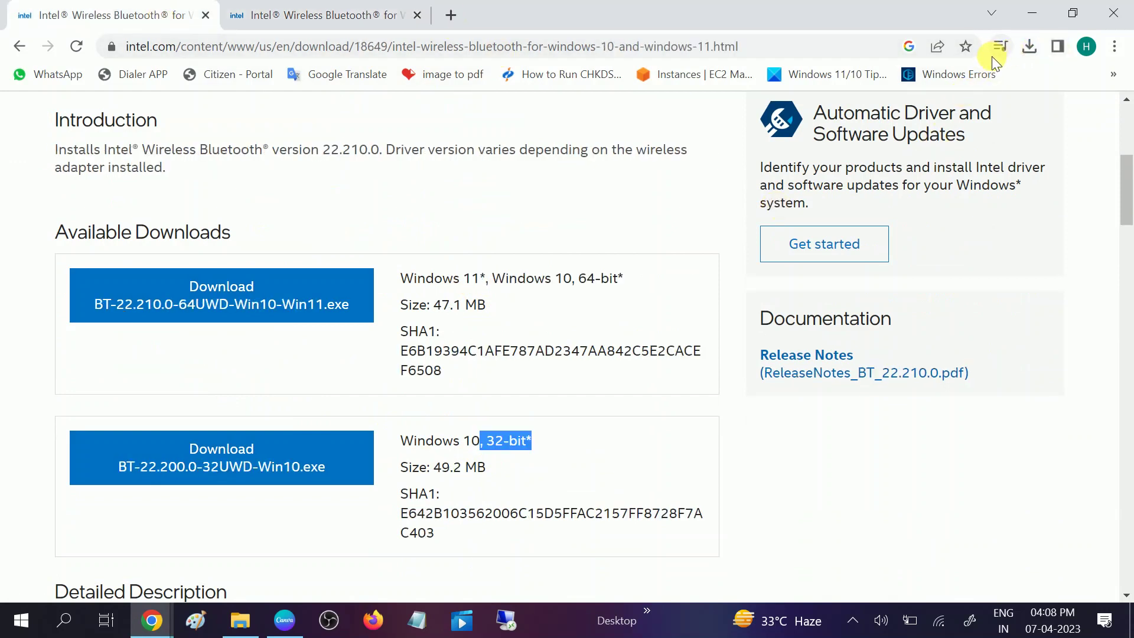
click(240, 620)
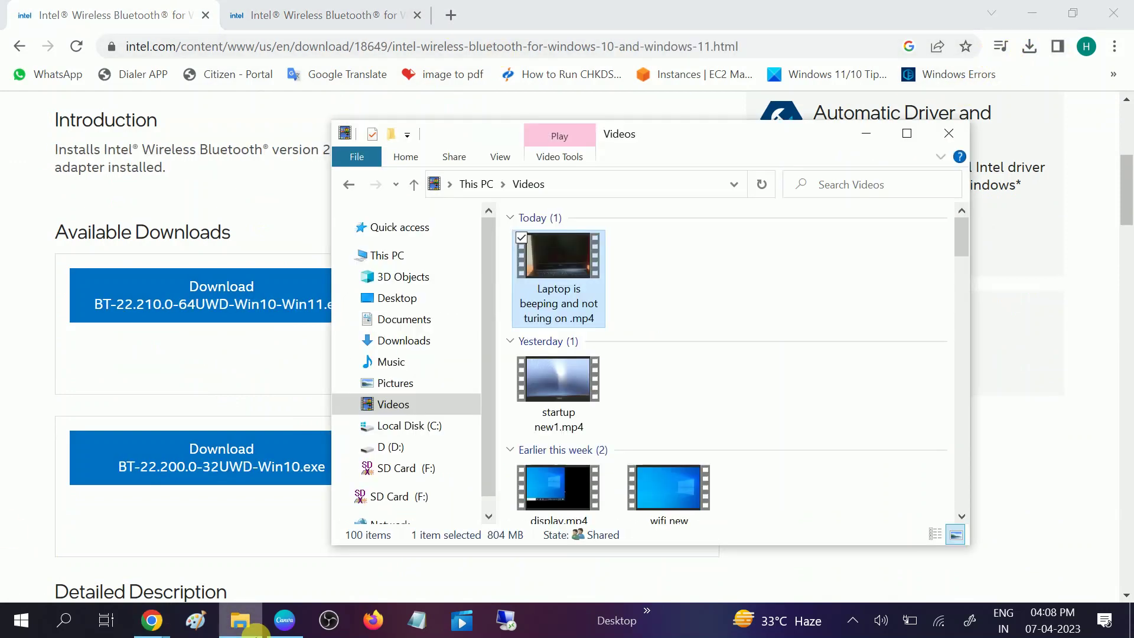
Step: Launch BT-22.210.0-64UWD-Win10-Win11.exe from the maximized Downloads folder, then minimize the window
click(397, 342)
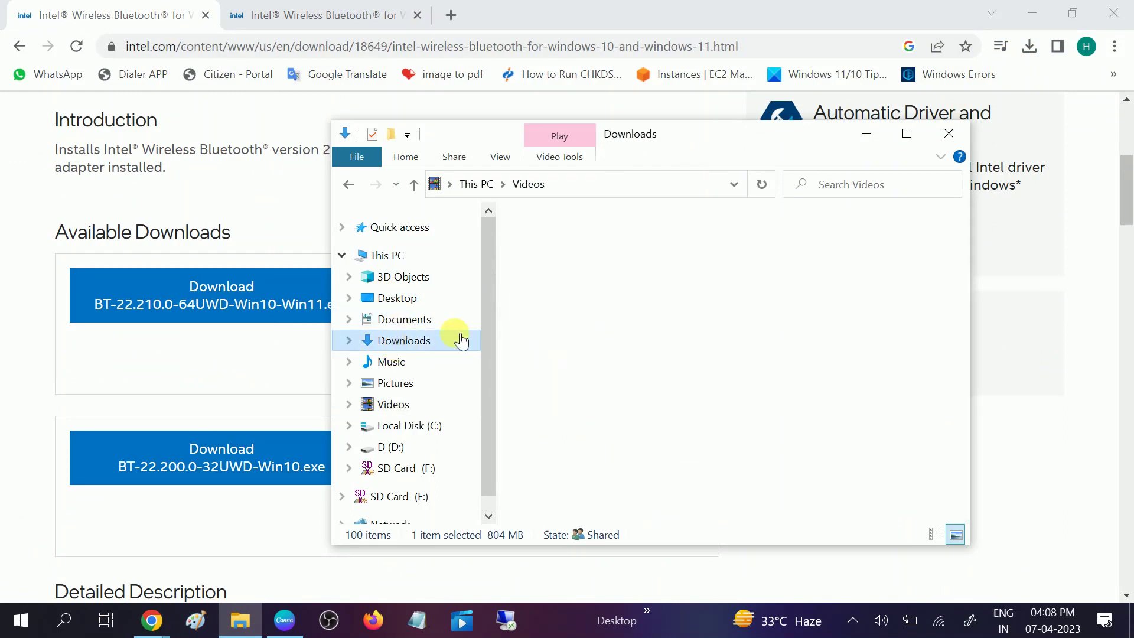
click(907, 134)
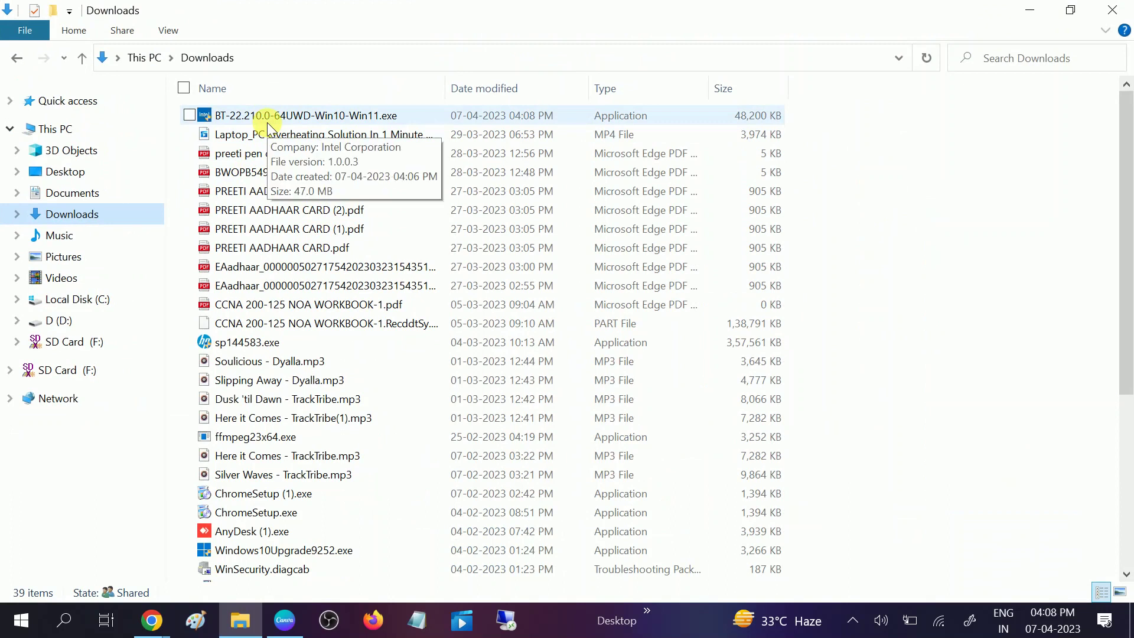
click(267, 122)
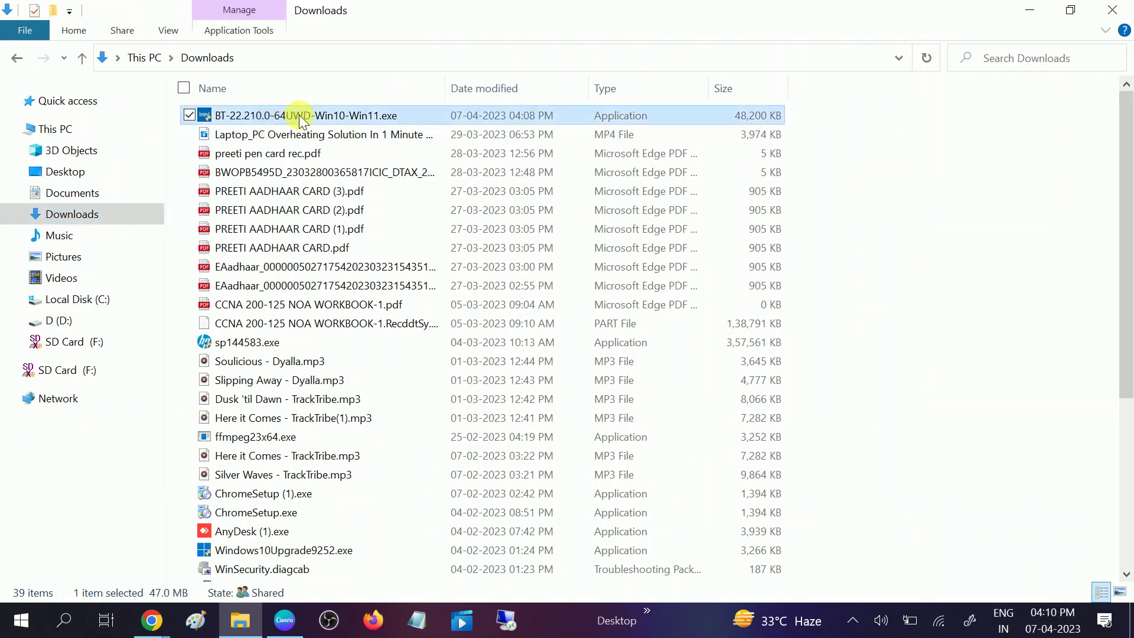
double_click(302, 117)
click(1035, 11)
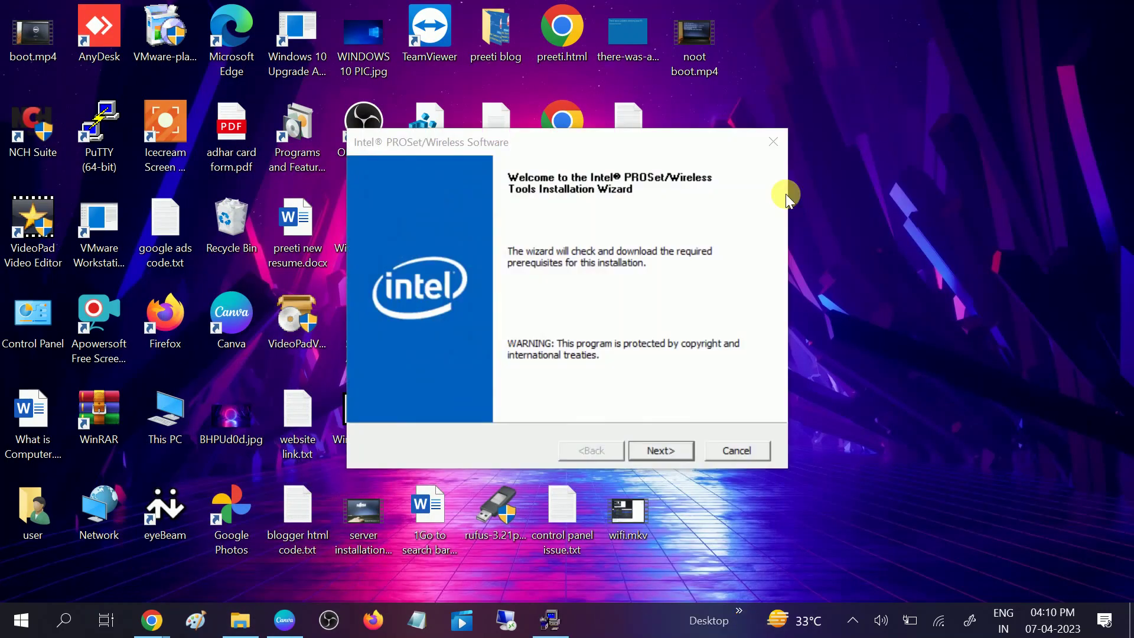
Step: Accept the licence and install Intel Wireless Bluetooth with the Complete setup type
click(658, 452)
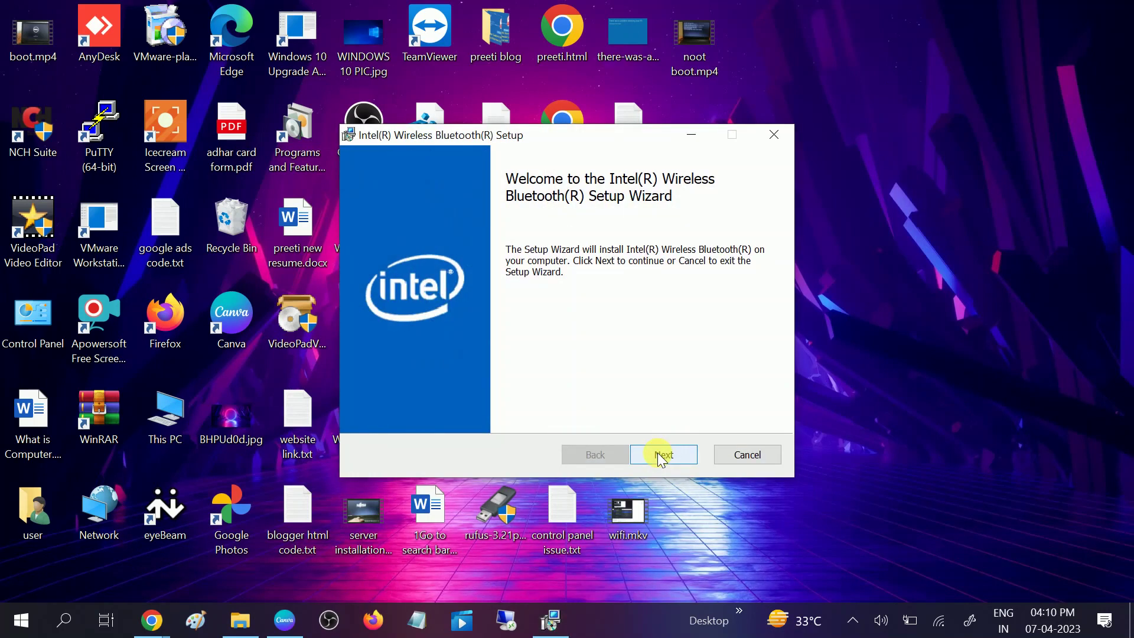
click(661, 456)
click(414, 413)
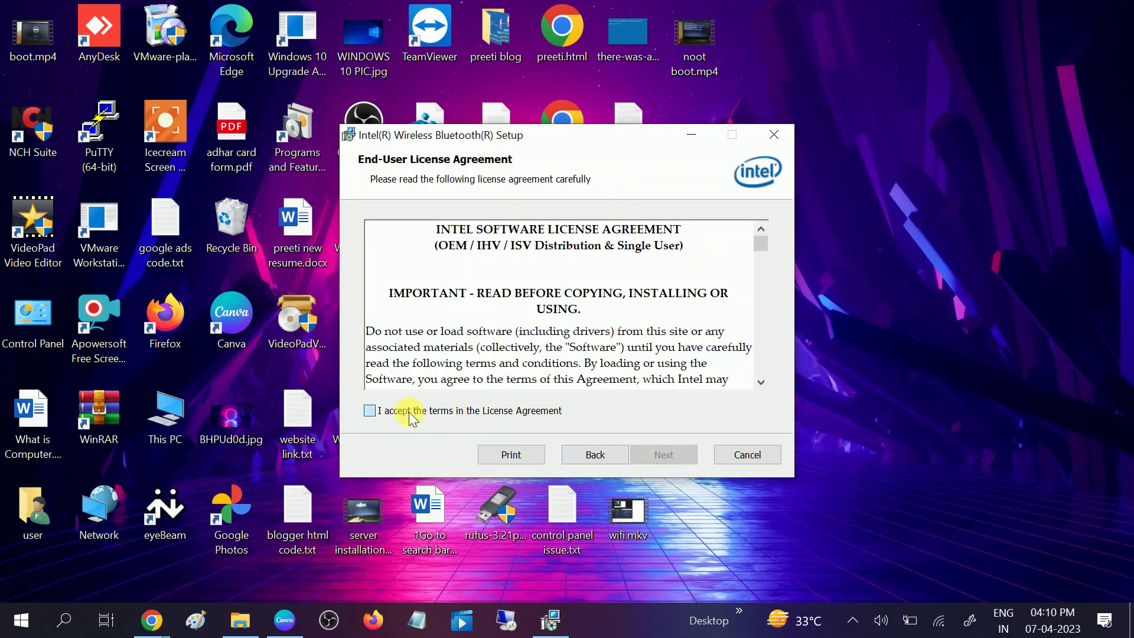
click(664, 454)
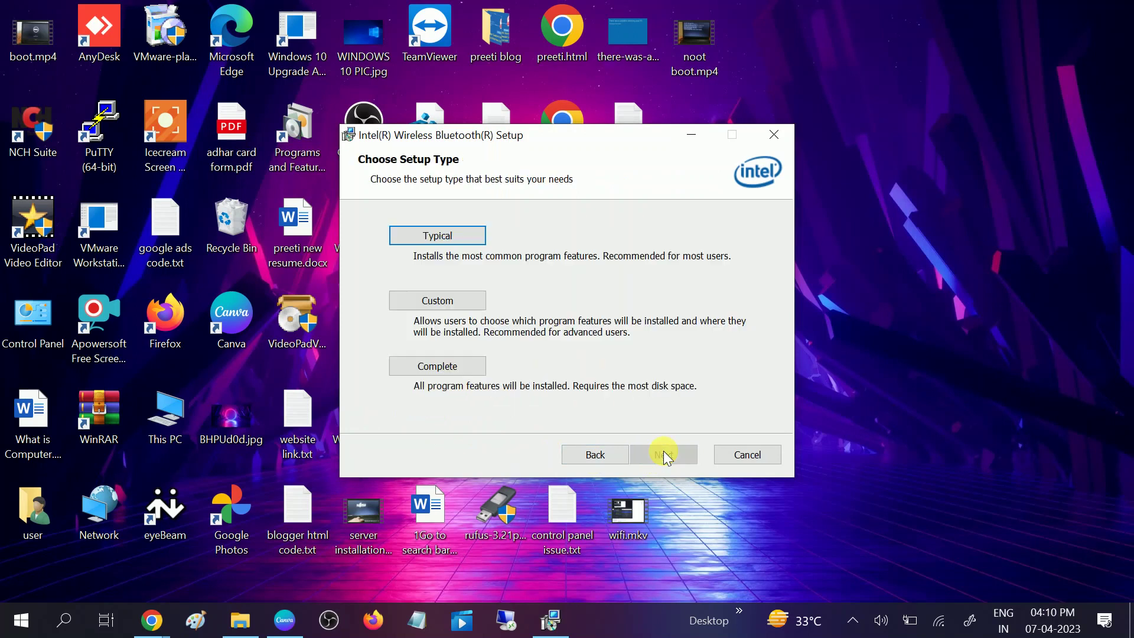
click(438, 367)
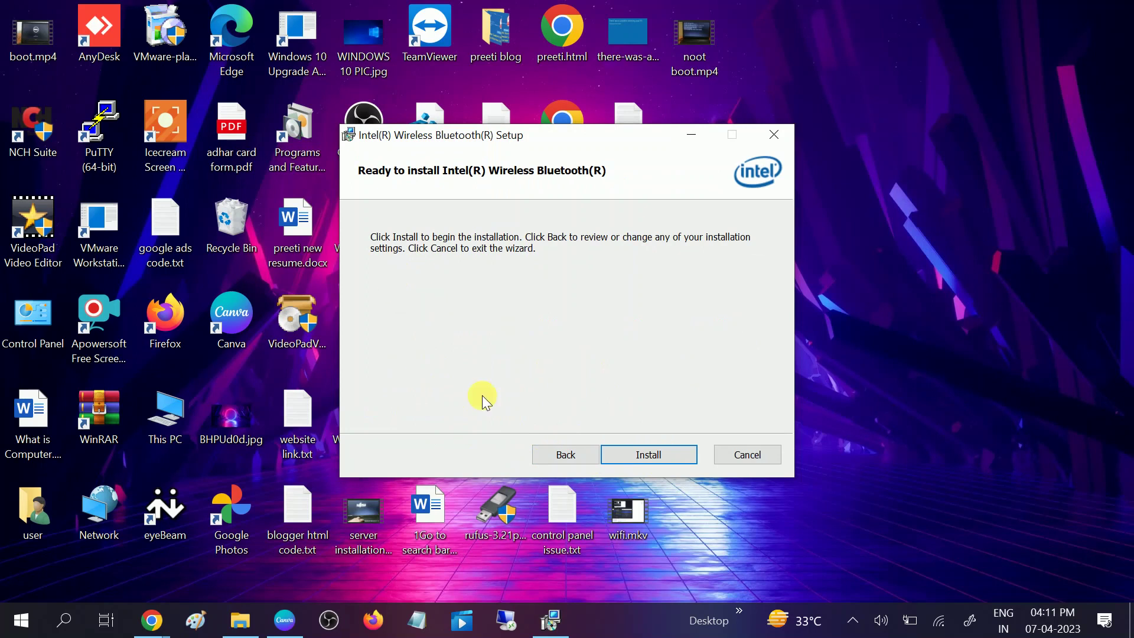
click(649, 455)
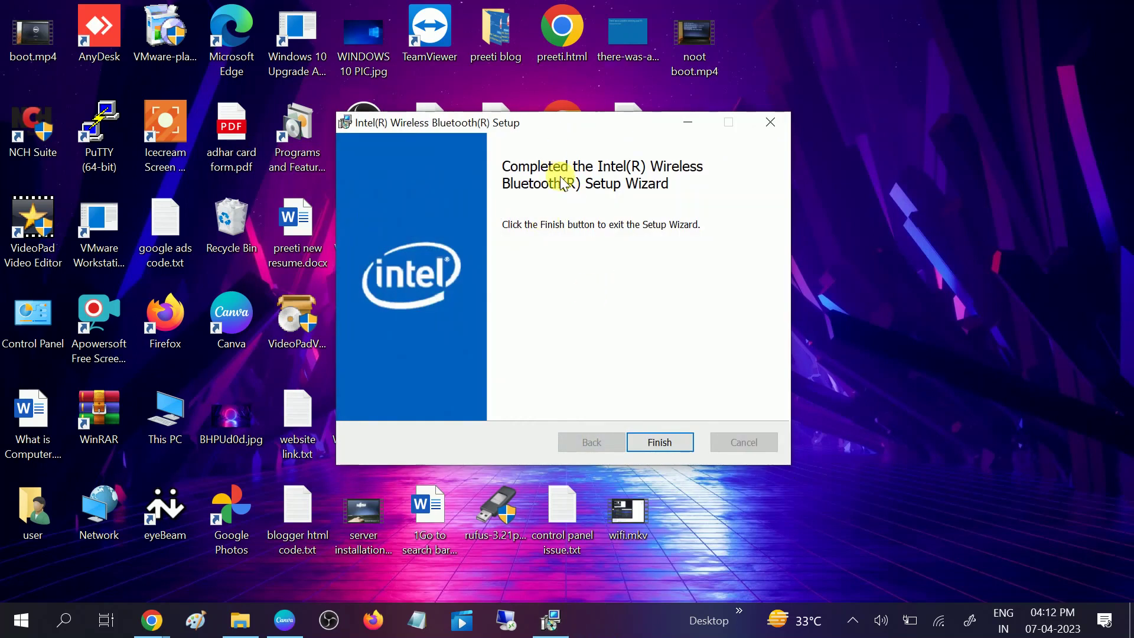
Step: Finish the Bluetooth setup wizard and refresh the desktop
click(660, 440)
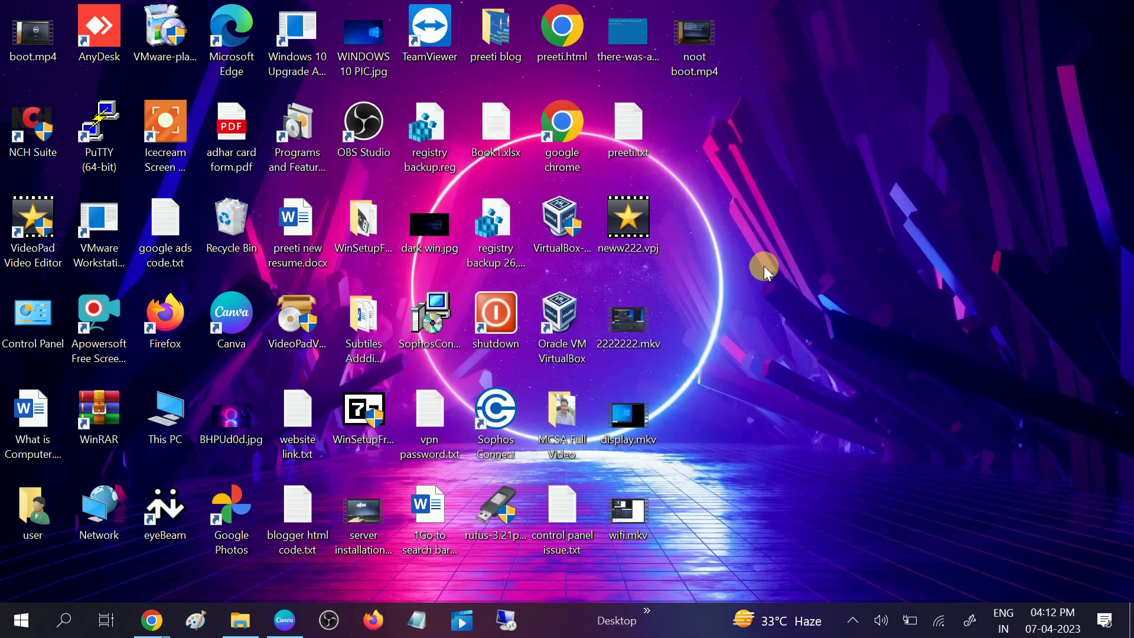
right_click(764, 266)
click(792, 316)
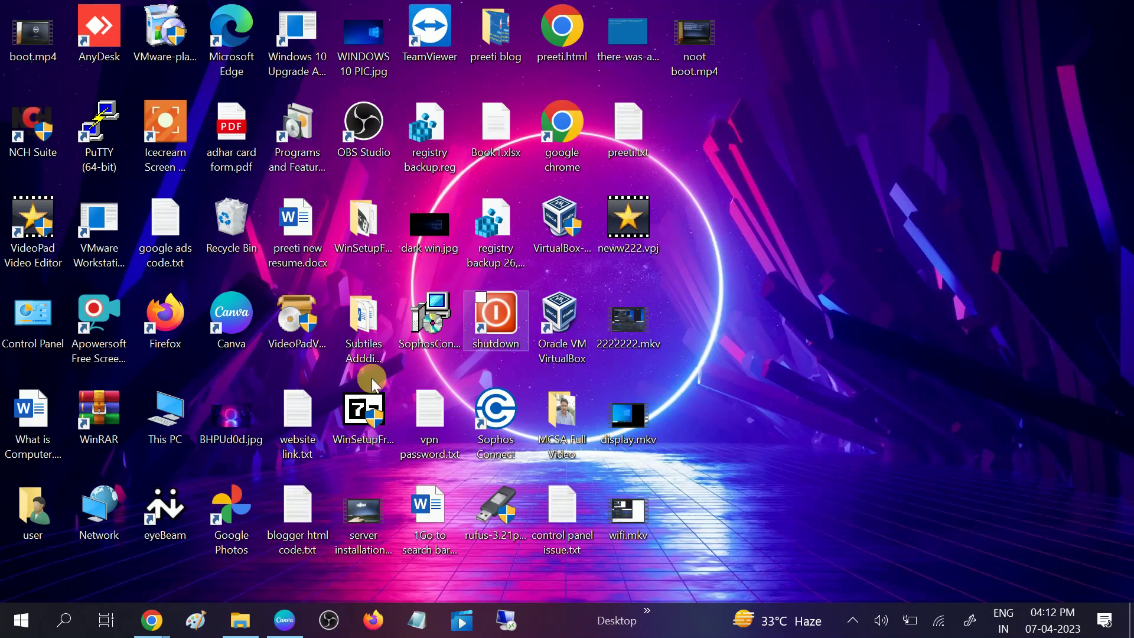
click(28, 625)
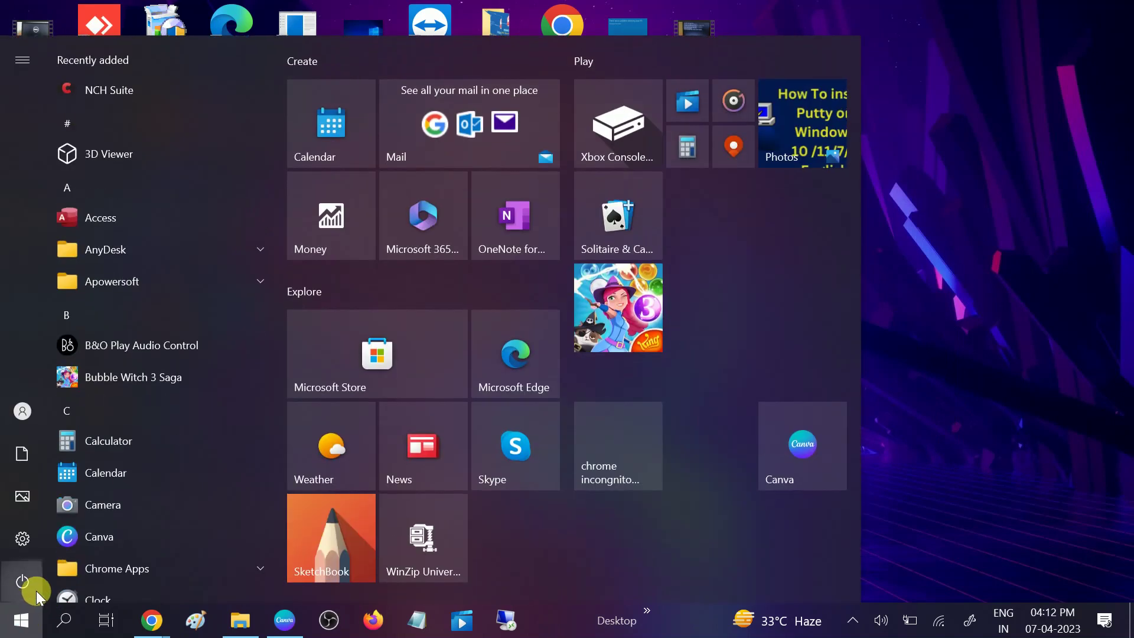
mouse_move(39, 582)
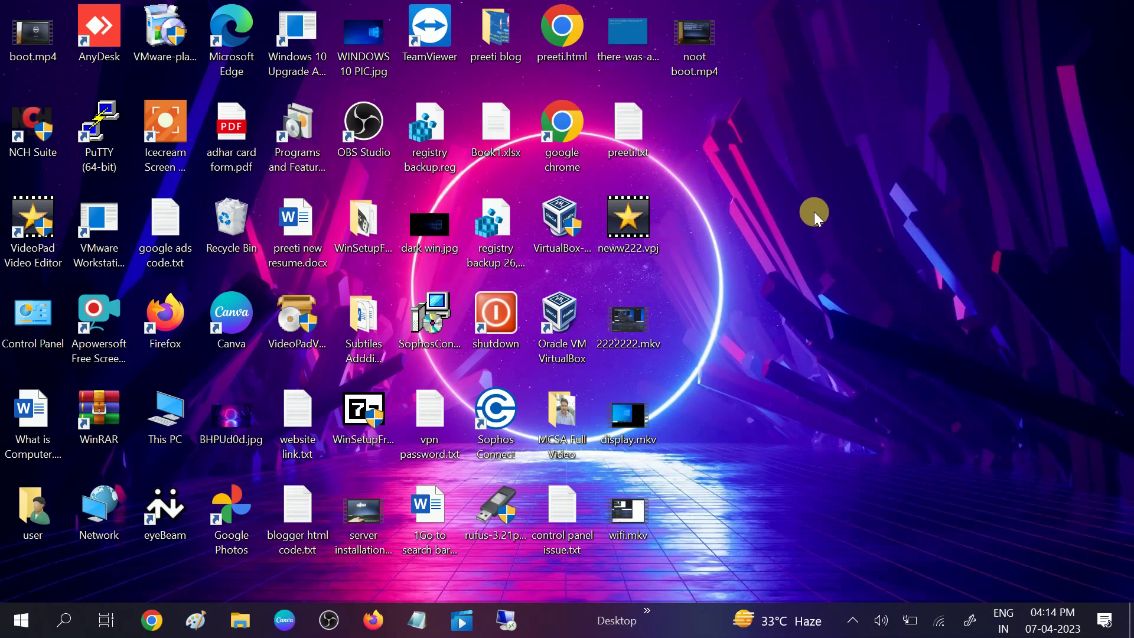
click(66, 620)
text(dev)
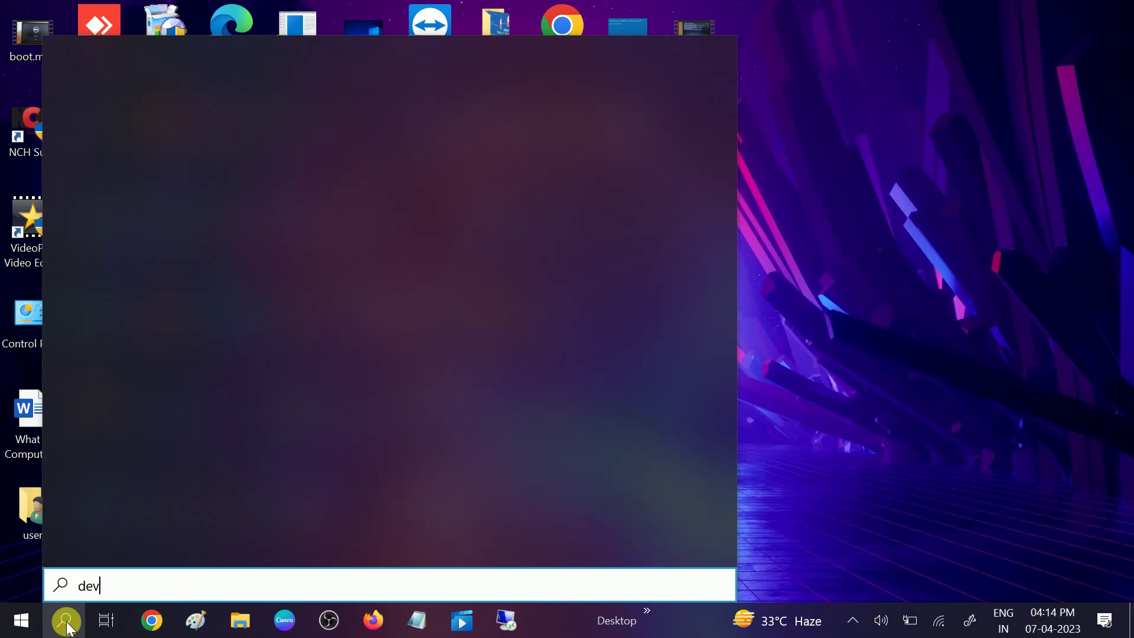
text(i)
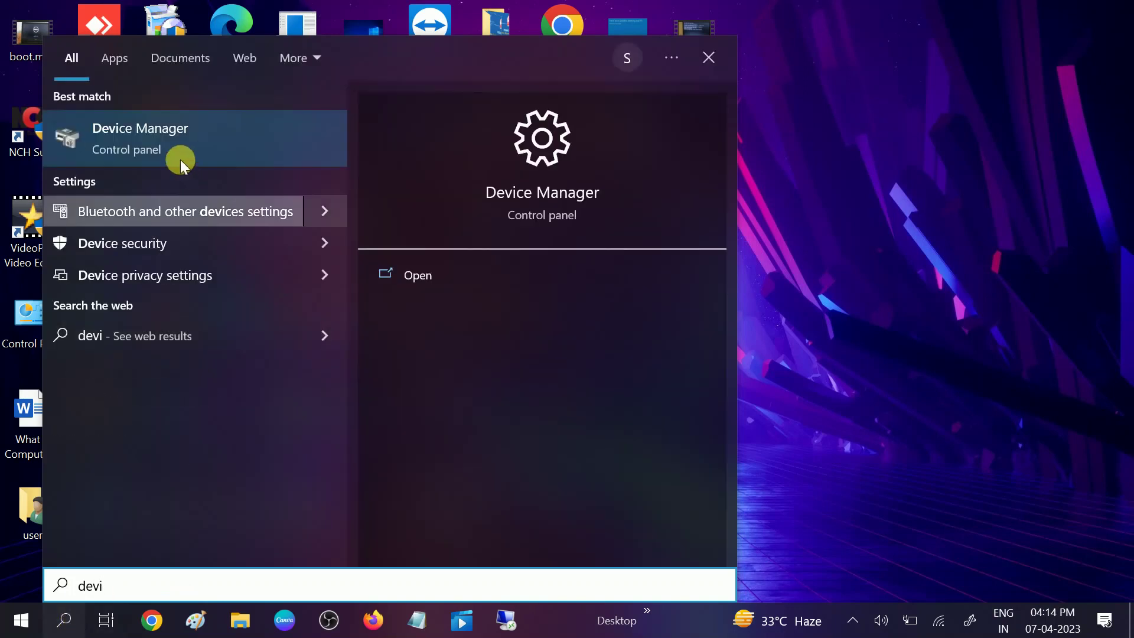
click(176, 152)
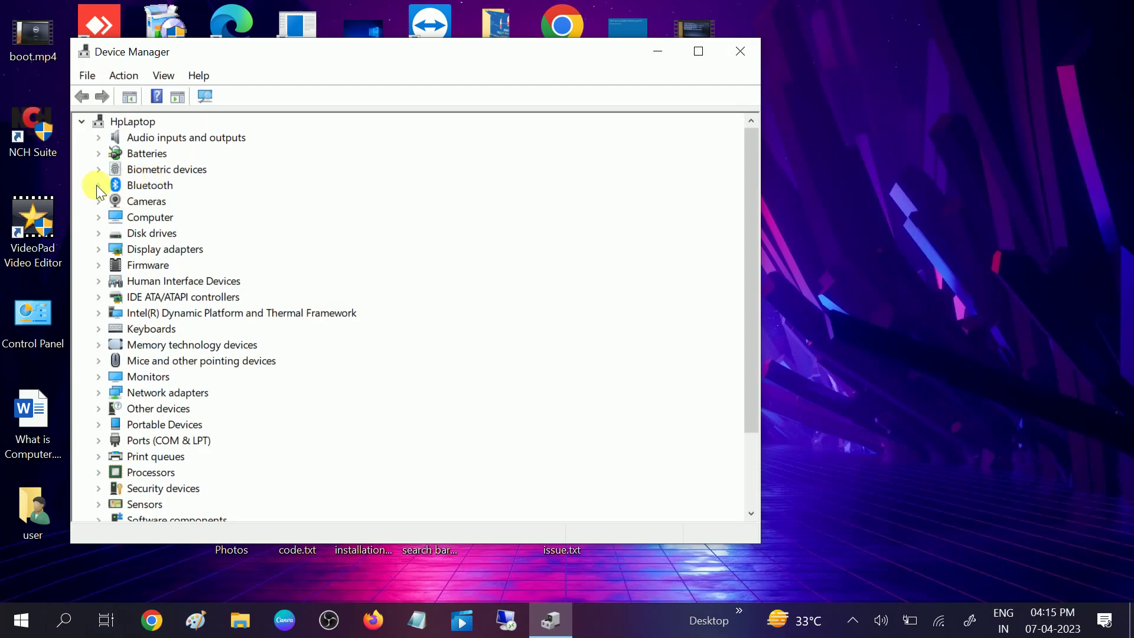
click(99, 186)
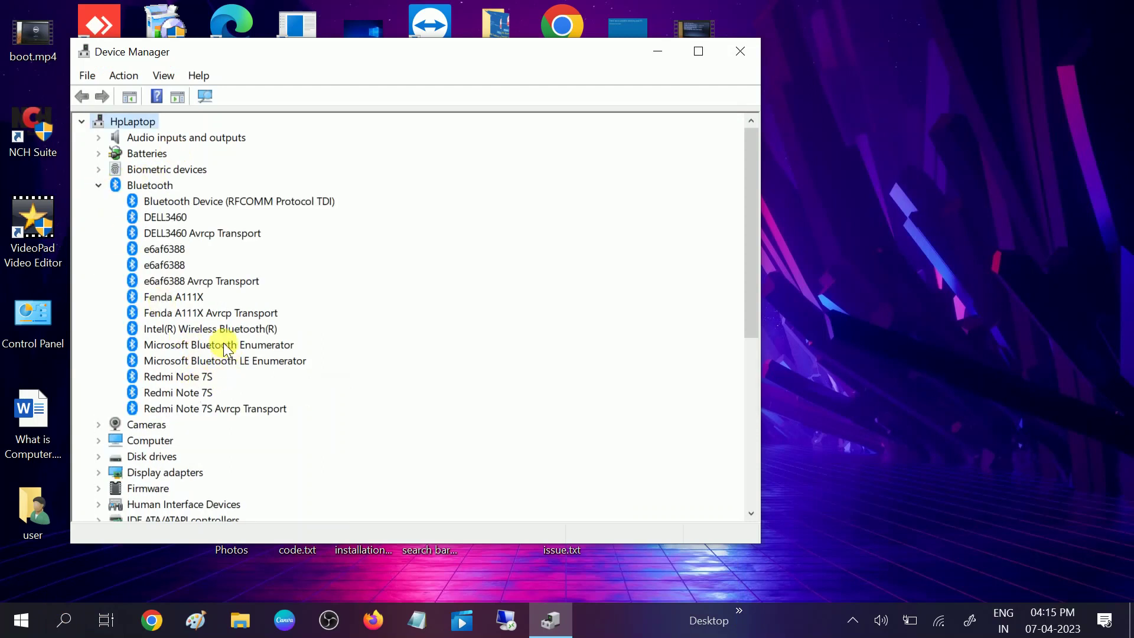
click(199, 331)
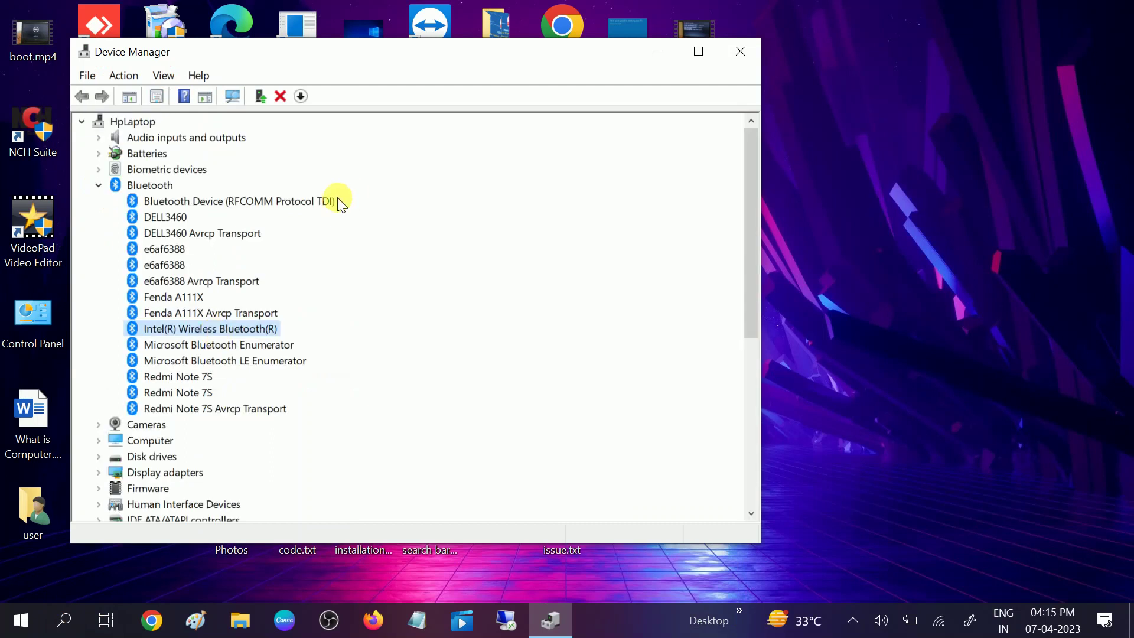
click(746, 58)
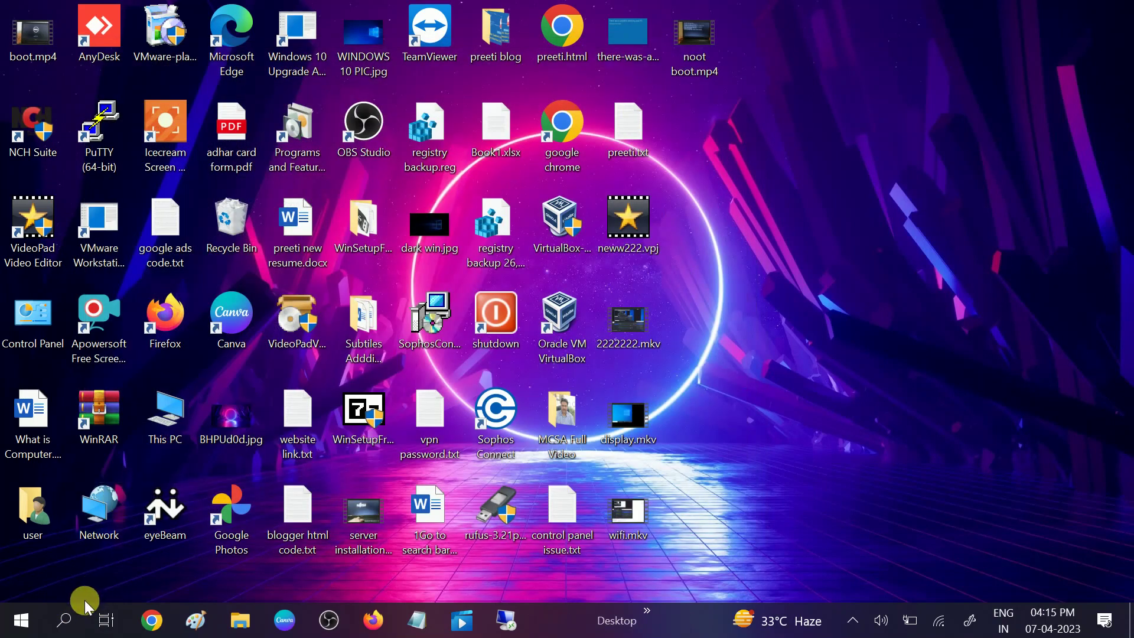
click(68, 621)
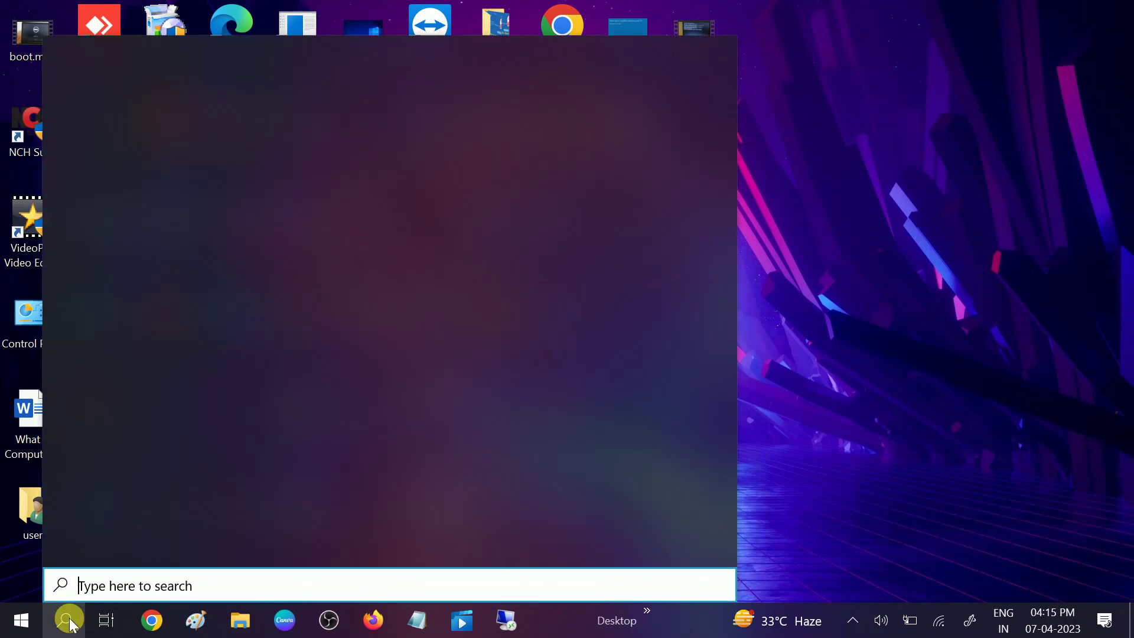
text(bl)
key(super+i)
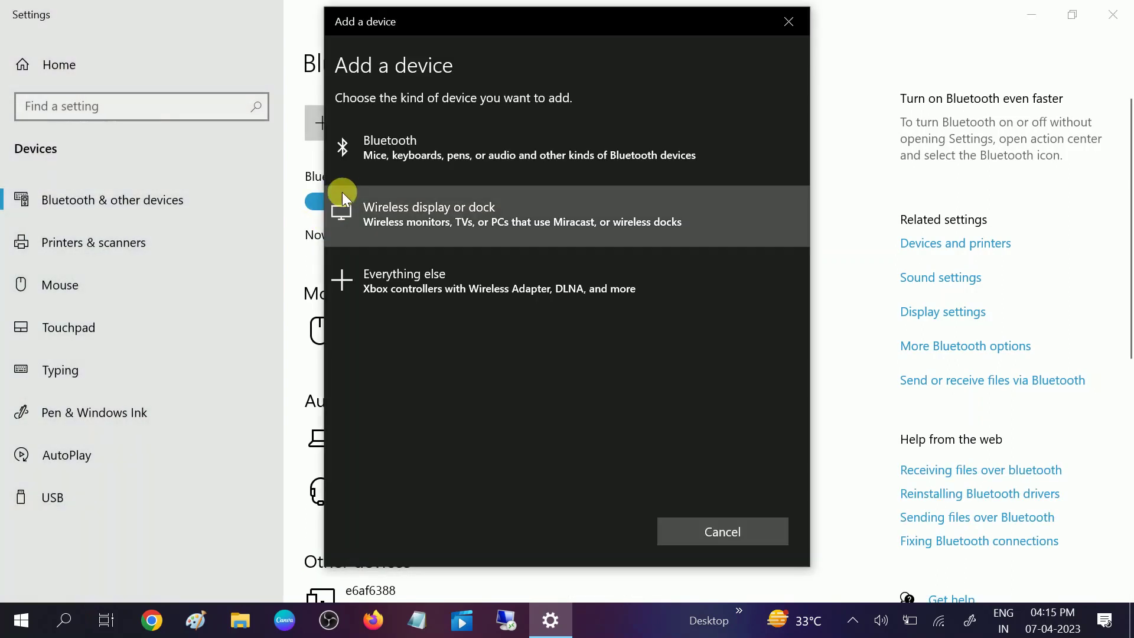
click(372, 144)
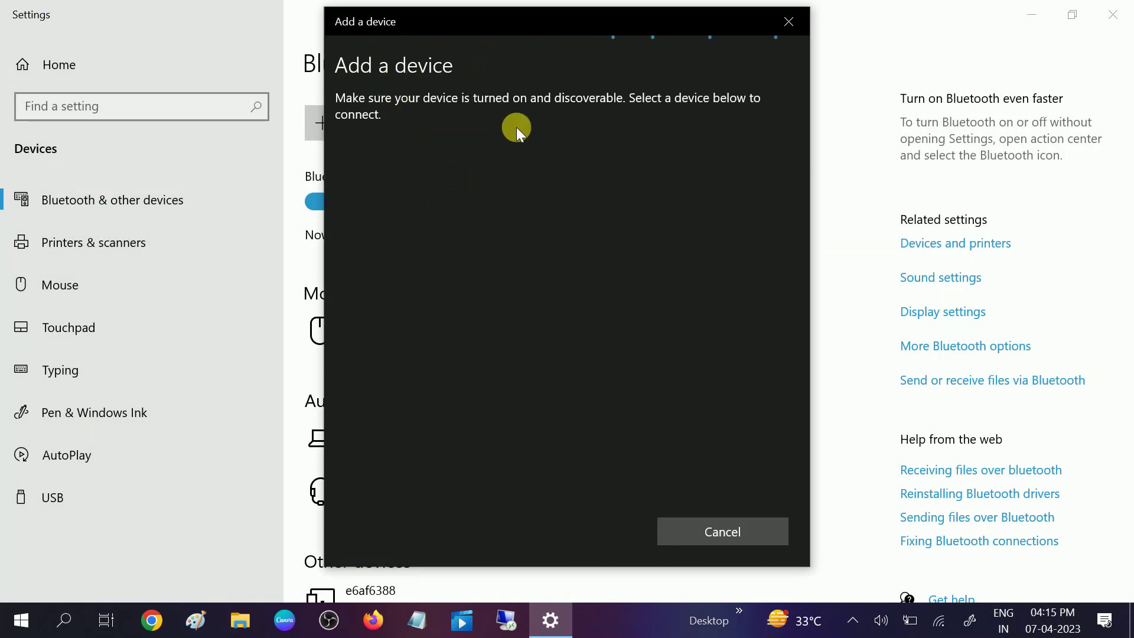
click(678, 529)
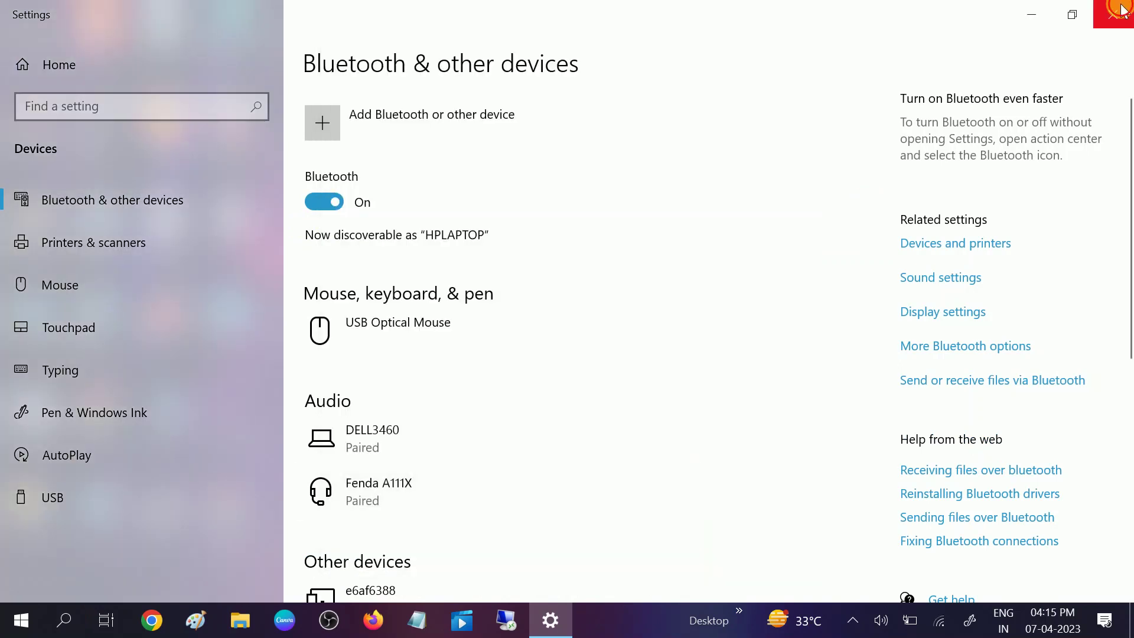
click(1113, 14)
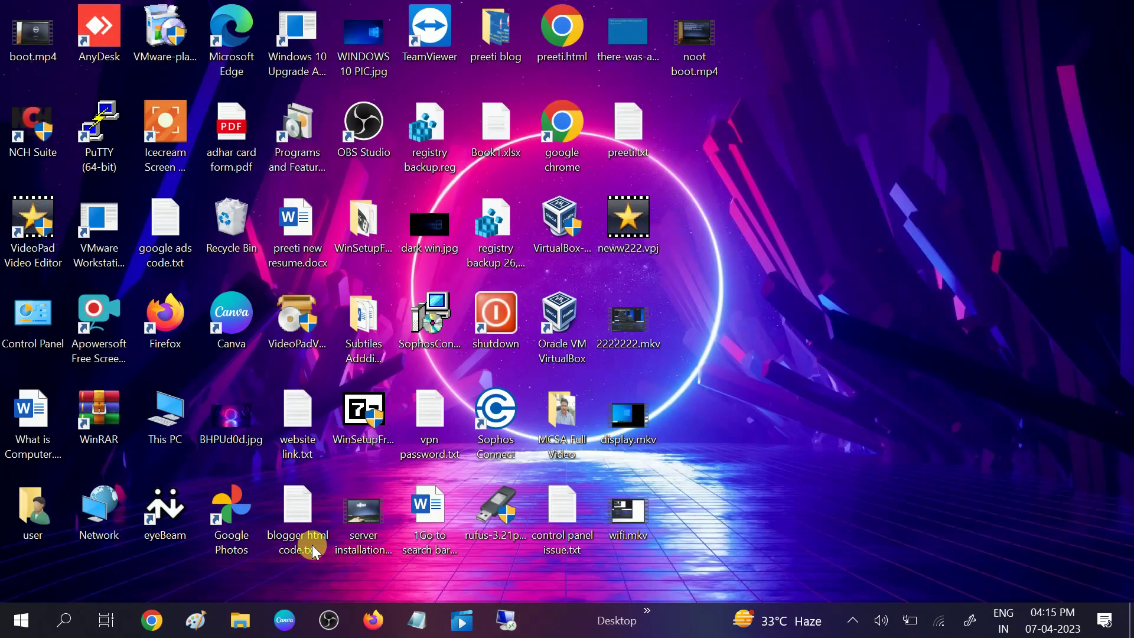
Step: Close Device Manager and select the Google Chrome desktop shortcut
key(super+x)
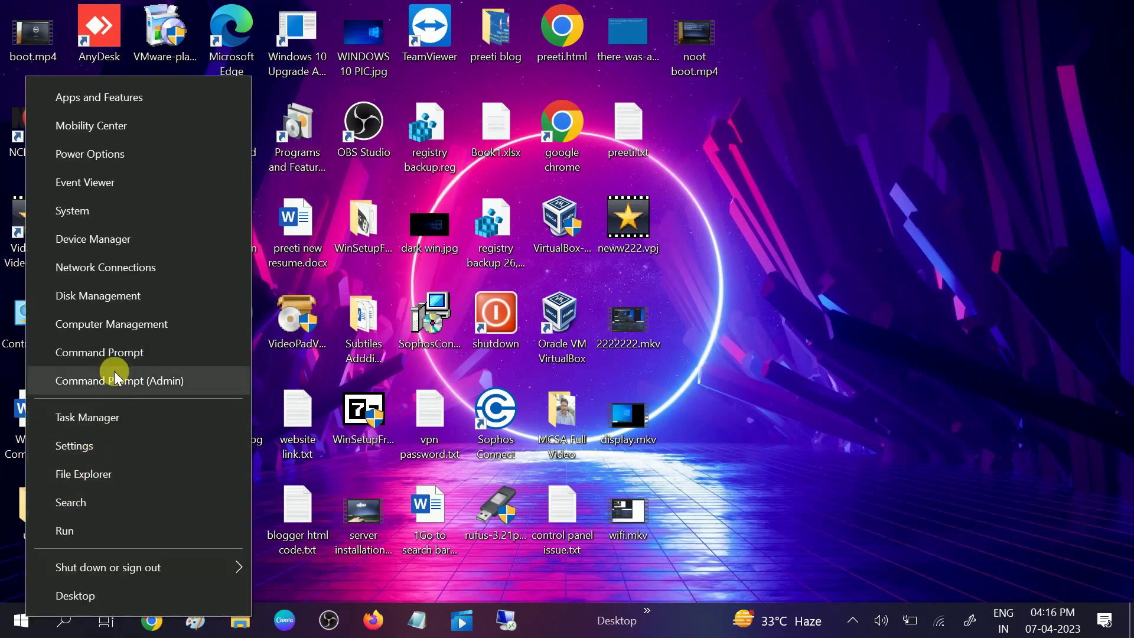
key(Escape)
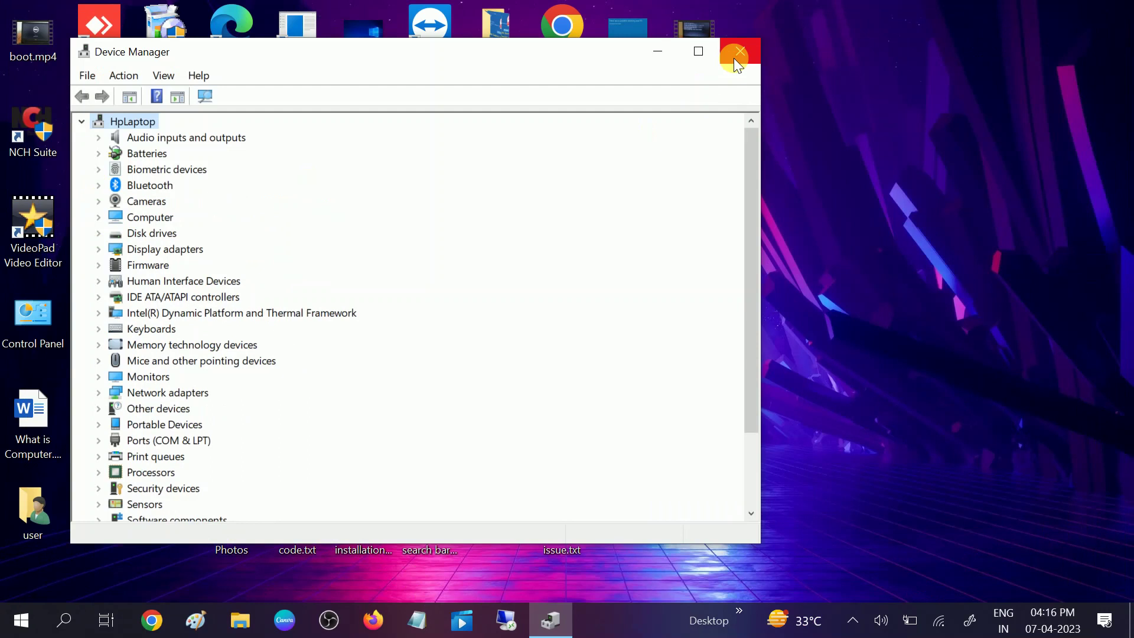
click(737, 60)
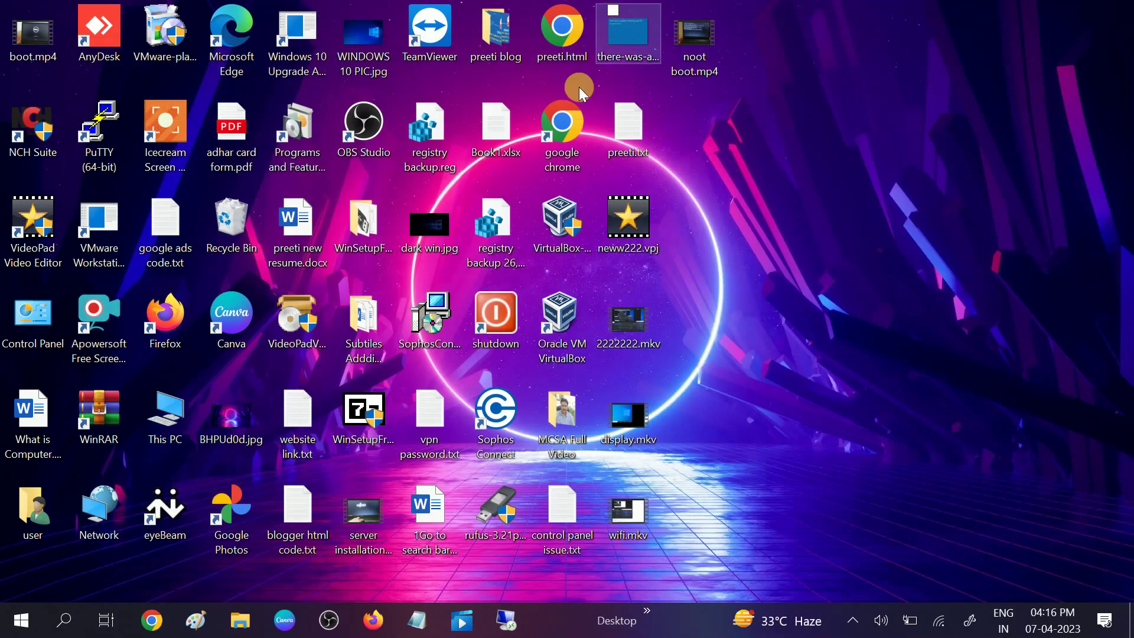
click(565, 141)
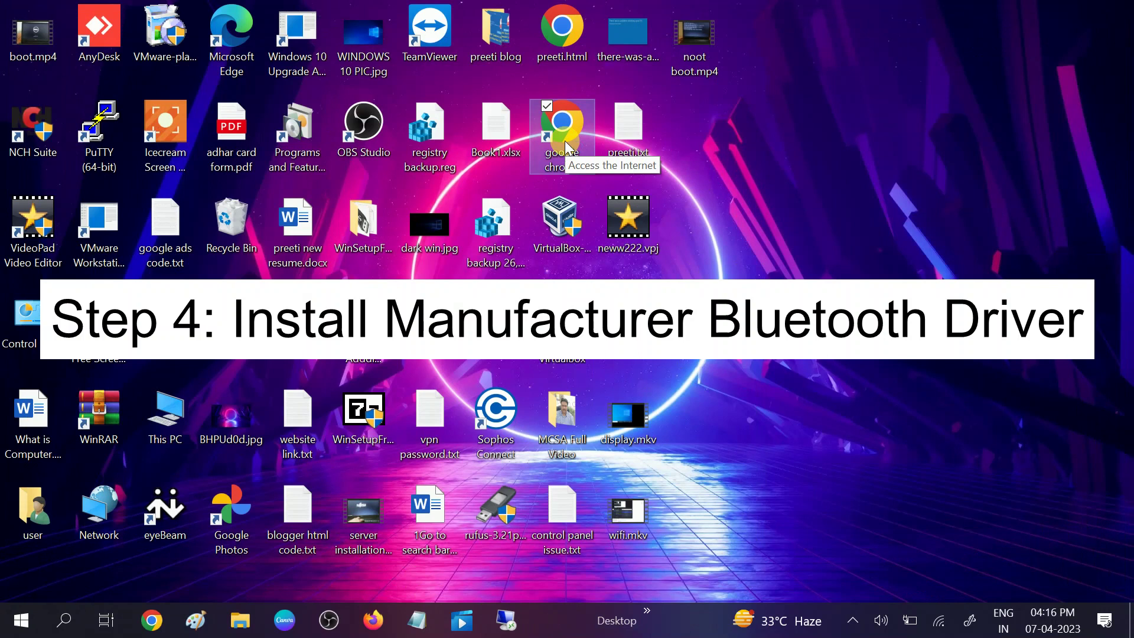
Step: Launch Google Chrome, then run msinfo32 and select the System Model entry
double_click(565, 140)
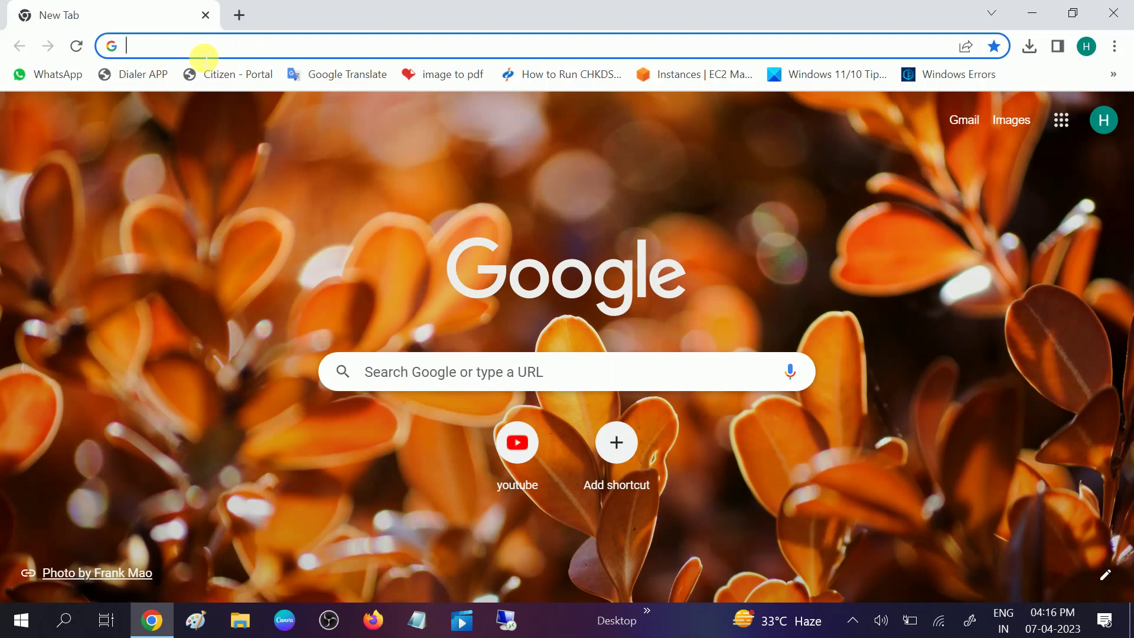
key(super+r)
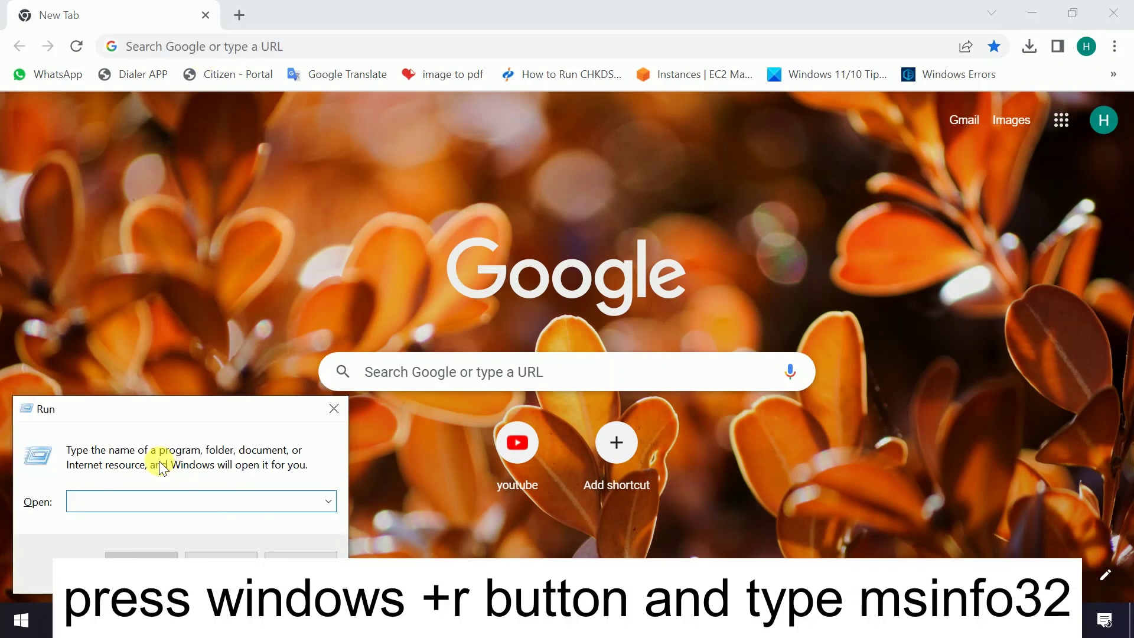
text(msinfo32)
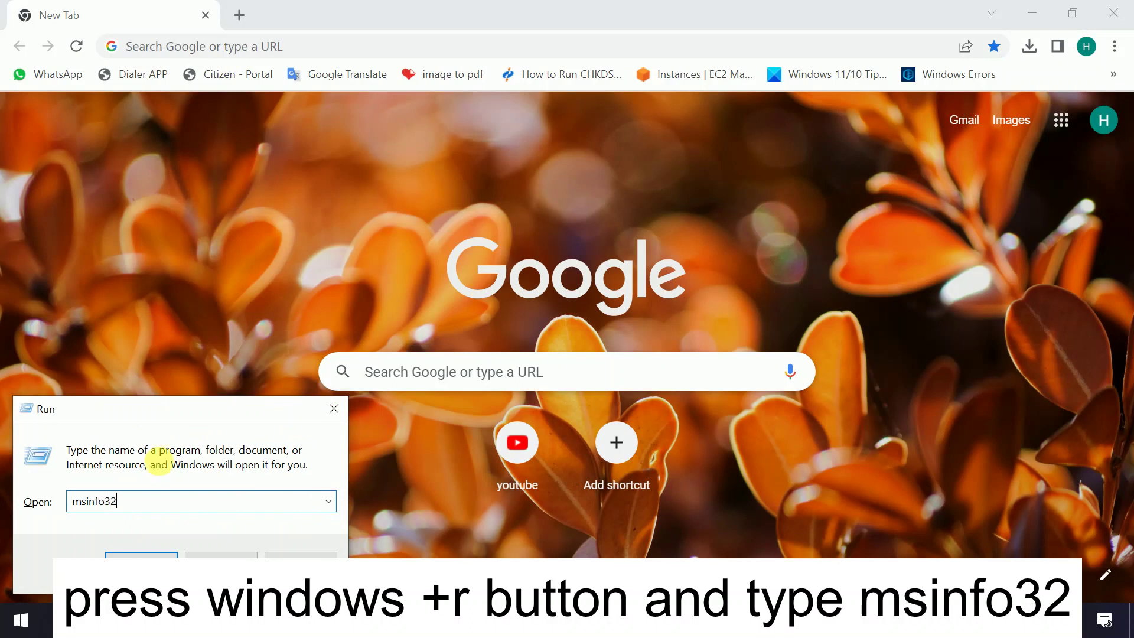
key(Return)
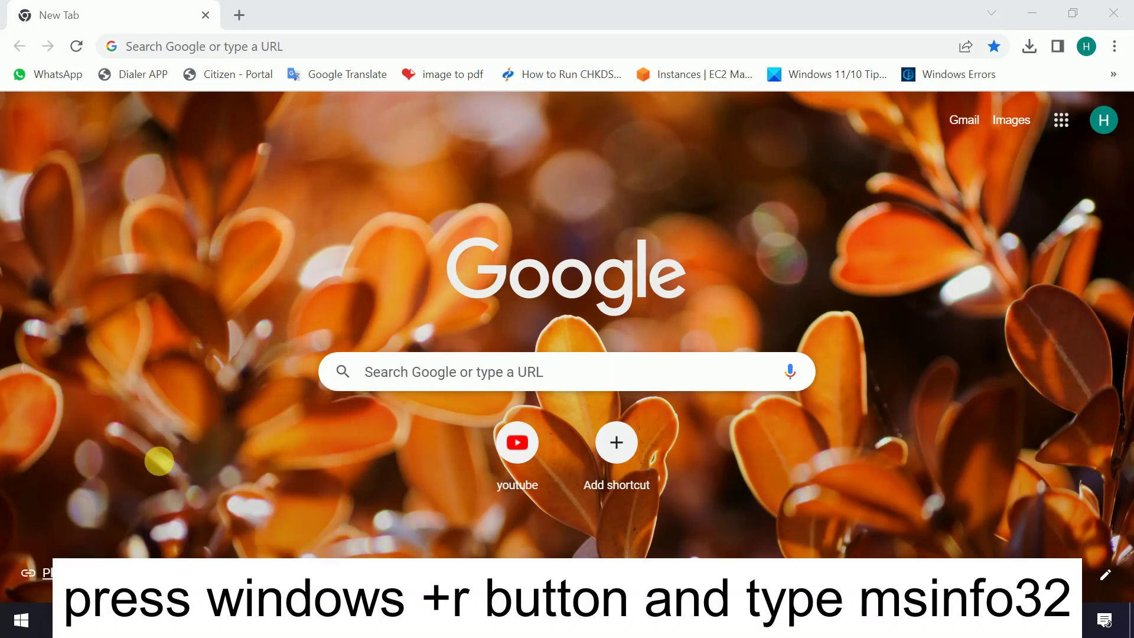
click(553, 224)
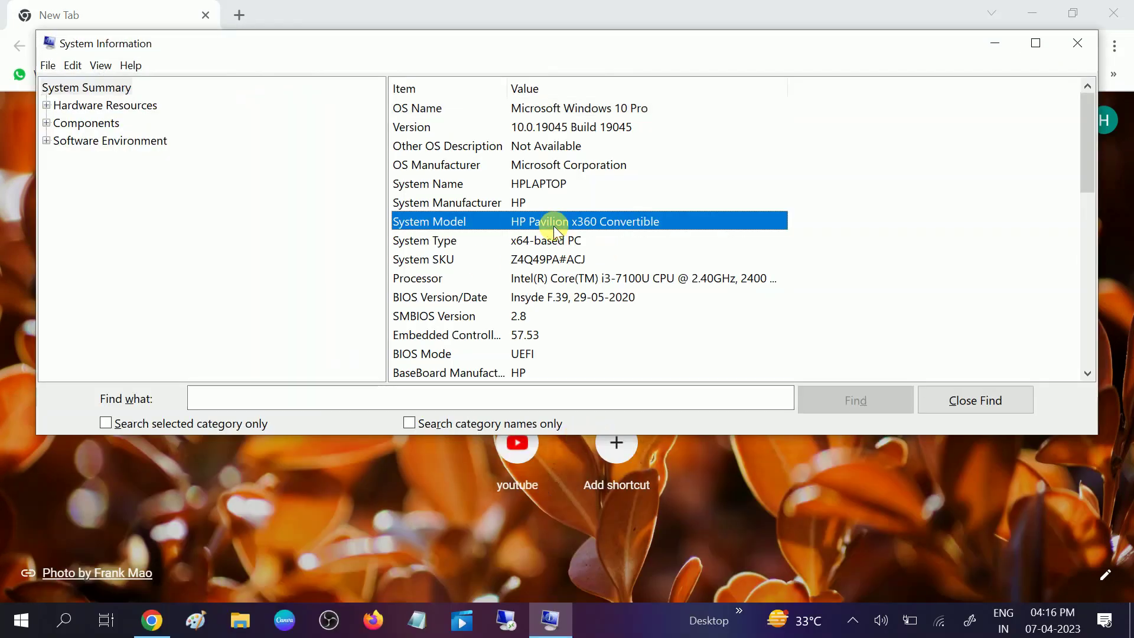
Step: Type 'hp pavillion 360 convertible' into a new Notepad document, select it, and return to Chrome
click(417, 619)
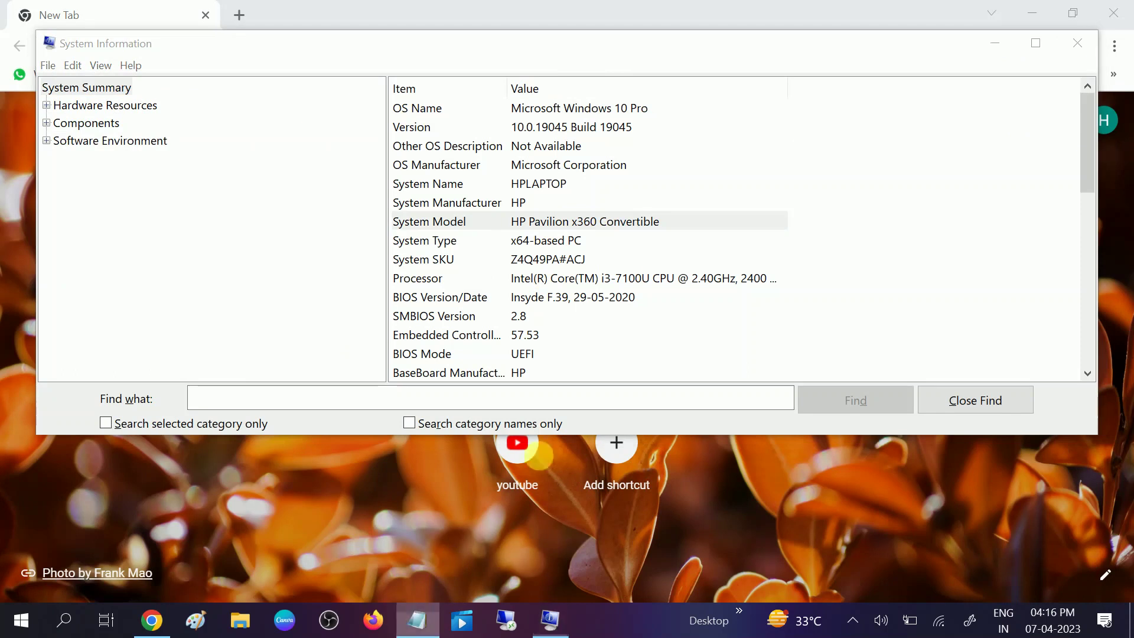
drag(621, 322, 590, 382)
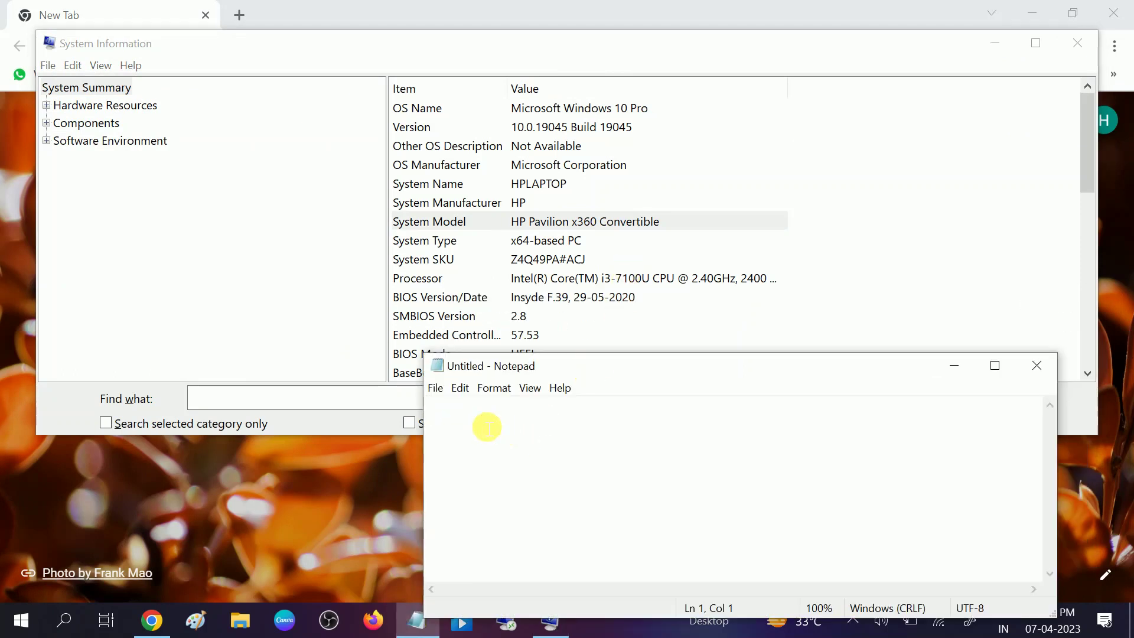
text(hp )
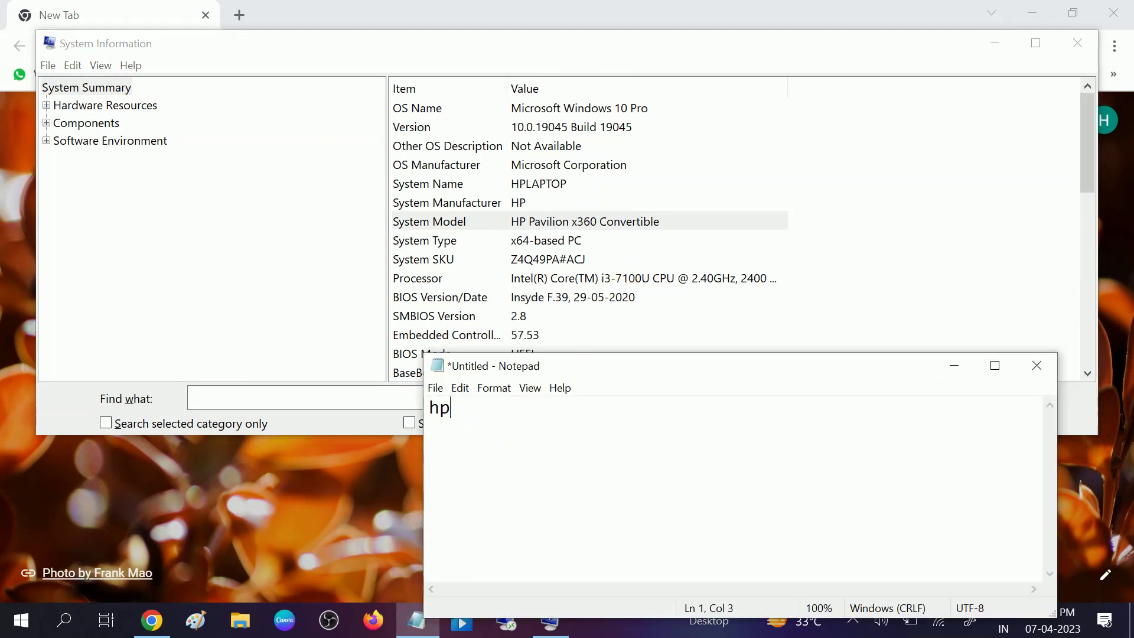
text(pavillion)
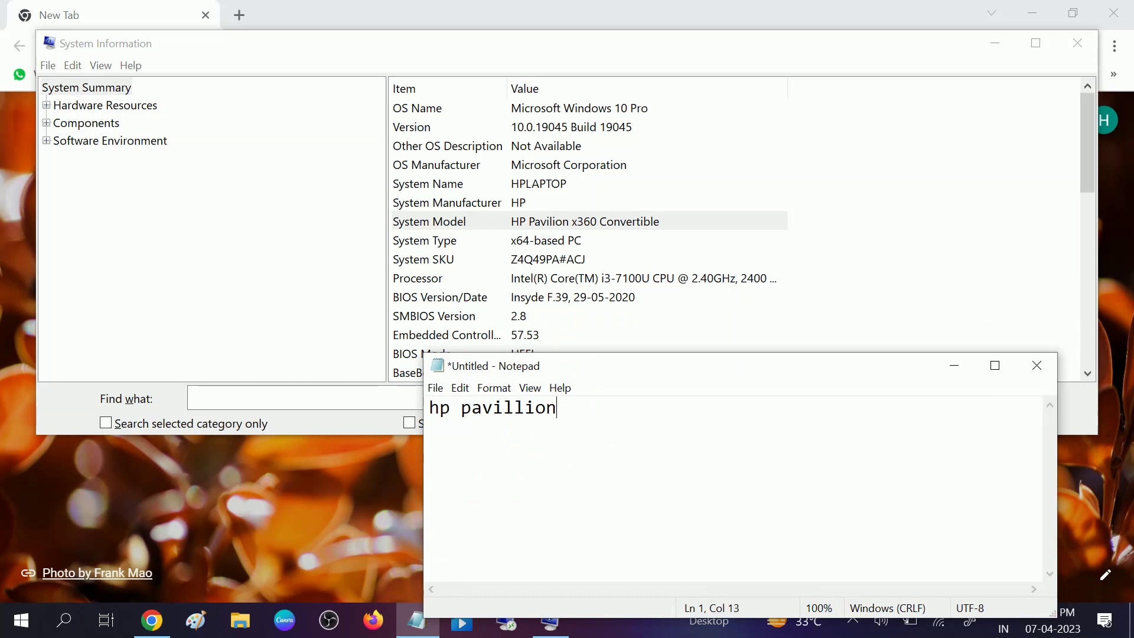
text( 360 convertib)
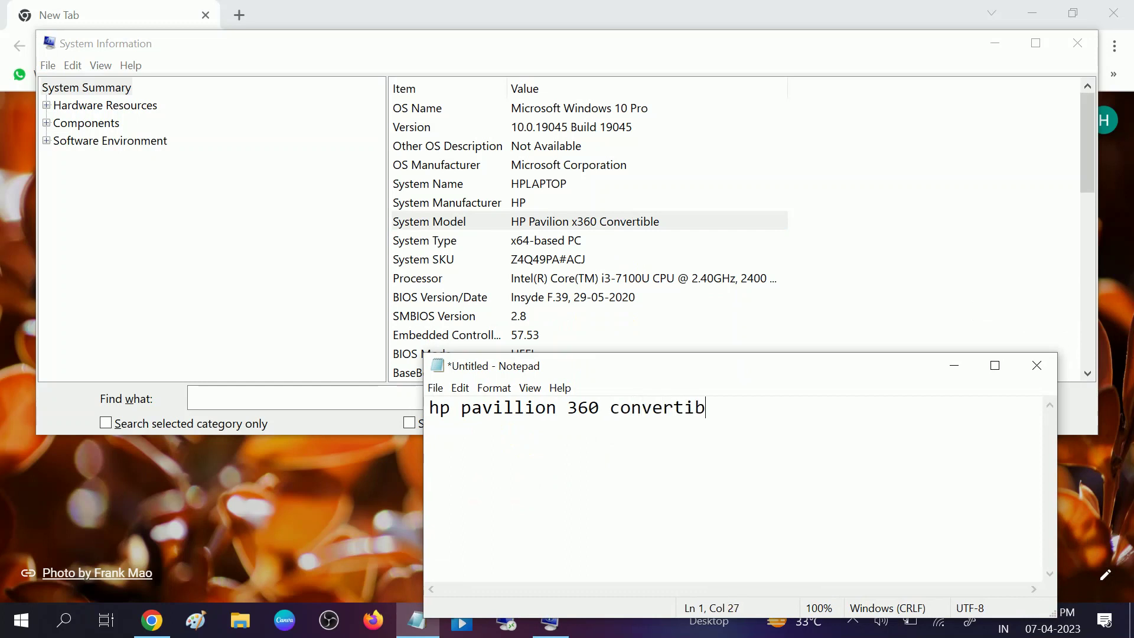
text(le)
drag(722, 410, 403, 424)
key(ctrl+c)
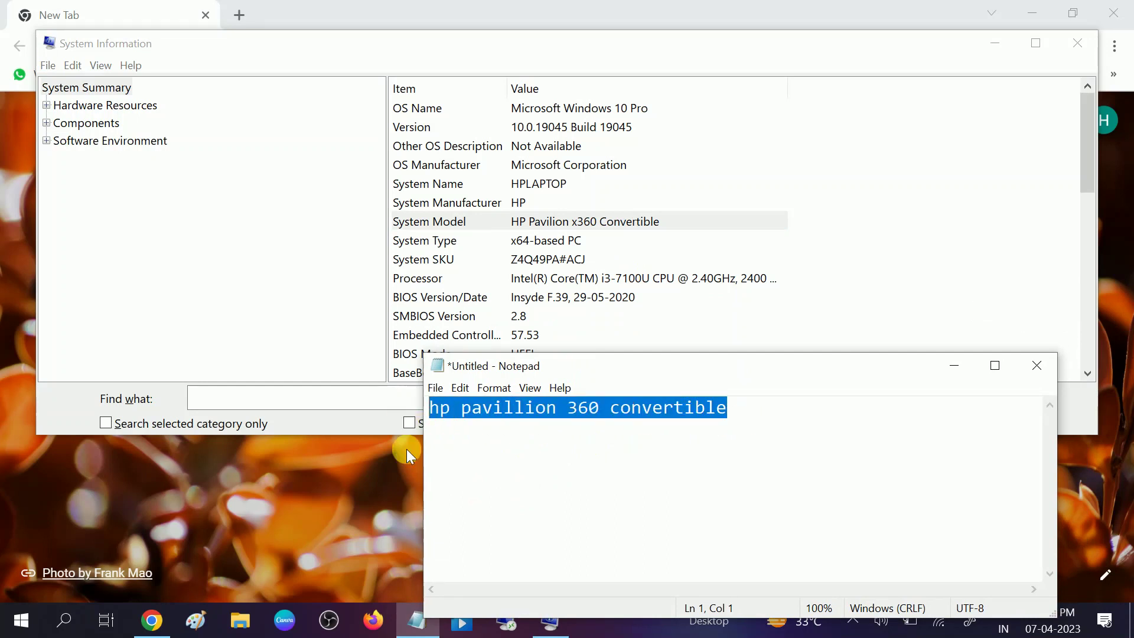
click(151, 621)
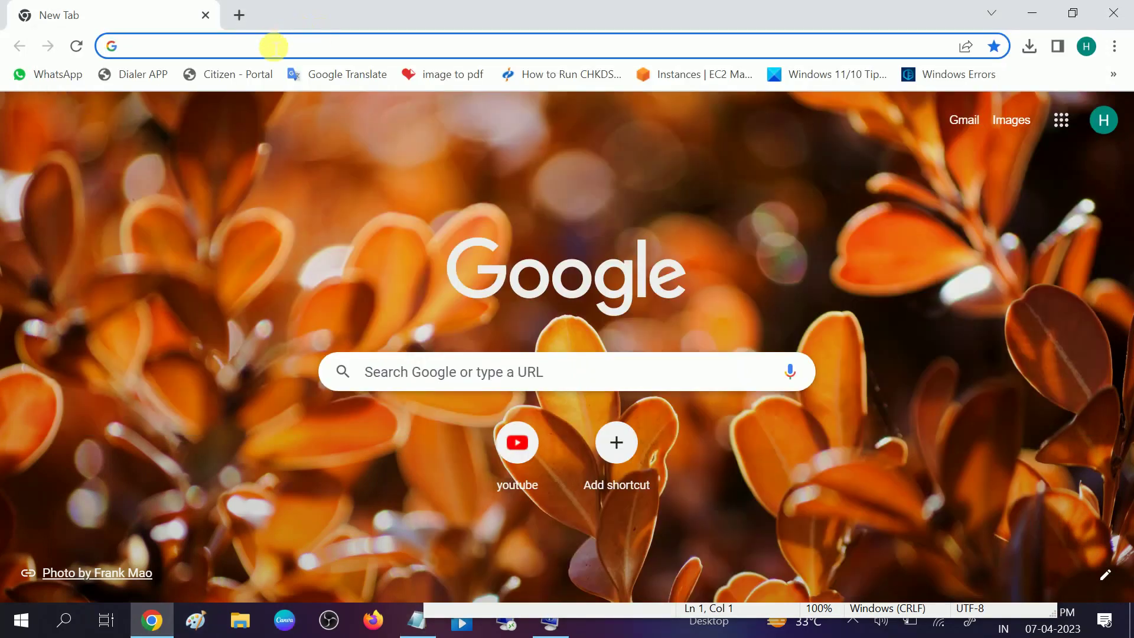
Step: Search Google for 'hp pavillion 360 convertible bluetooth driver' and open the HP Pavilion x360 drivers result
click(275, 46)
key(ctrl+v)
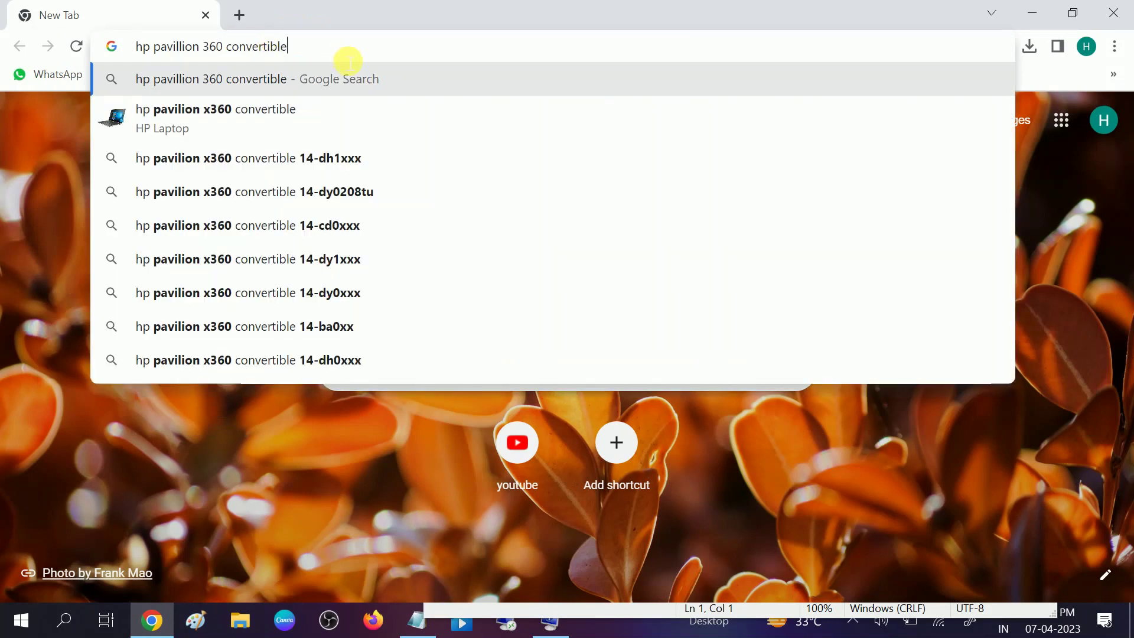
text(bl)
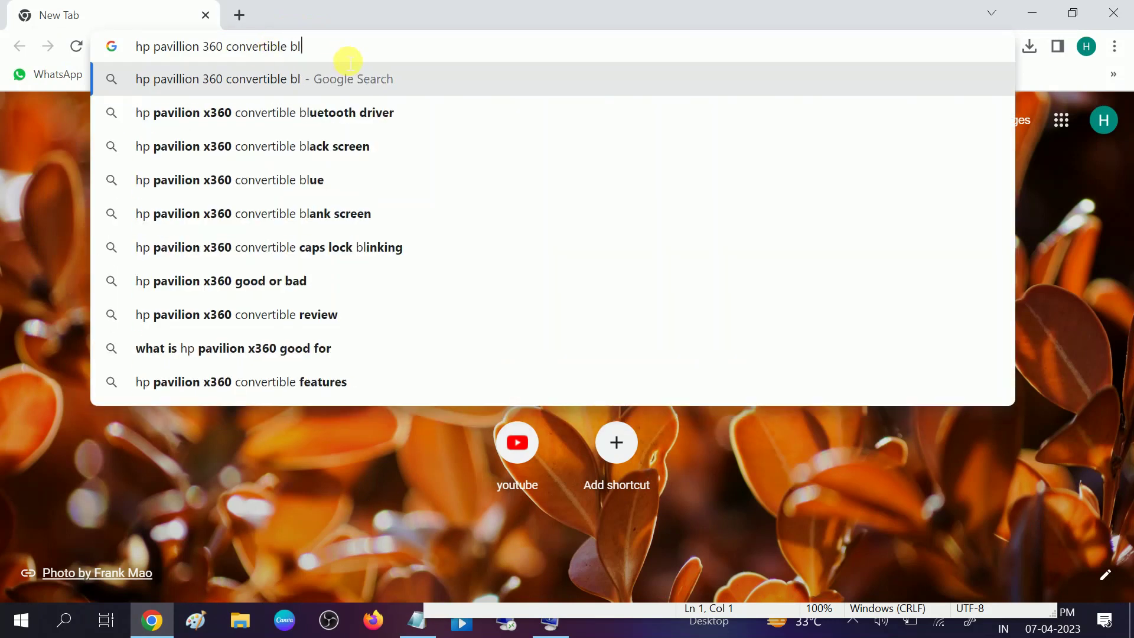
text(uetooth )
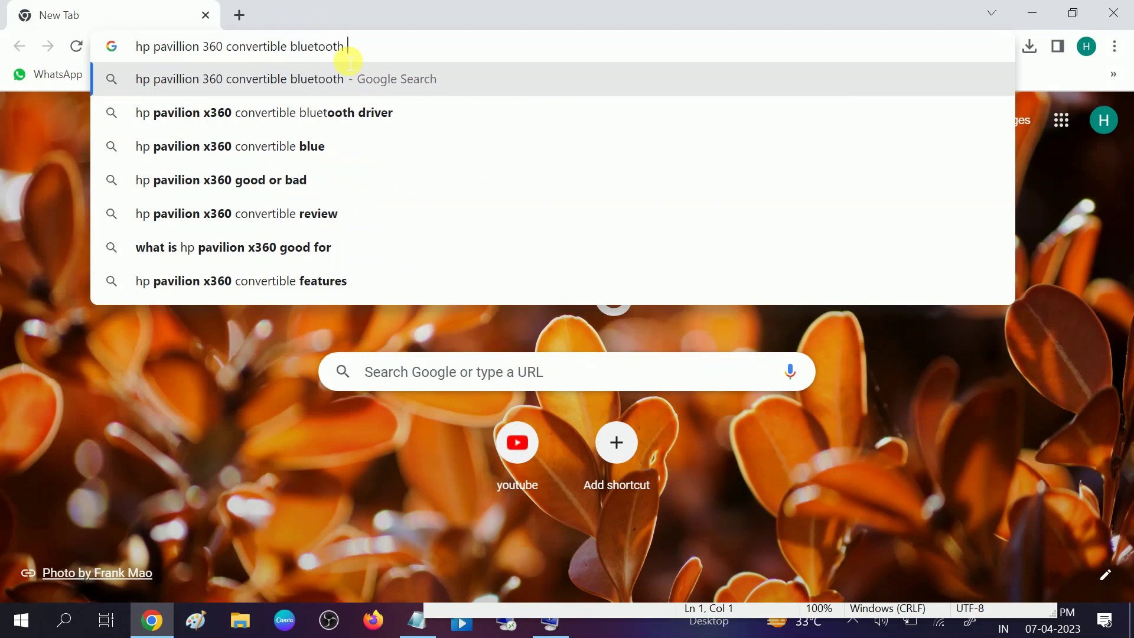
text(driver)
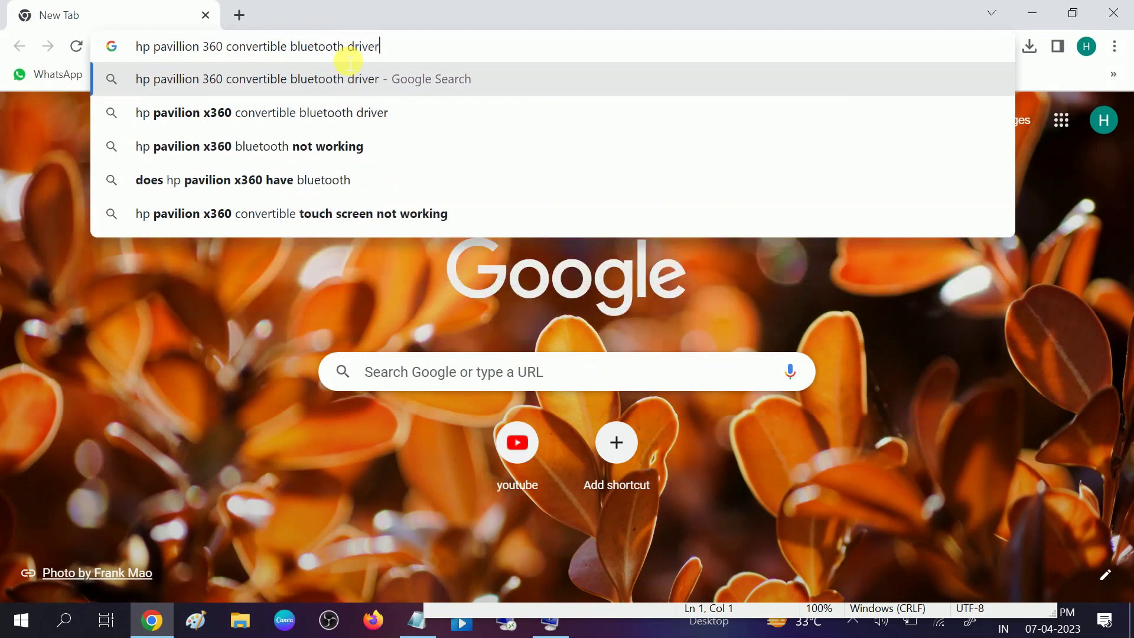
key(Return)
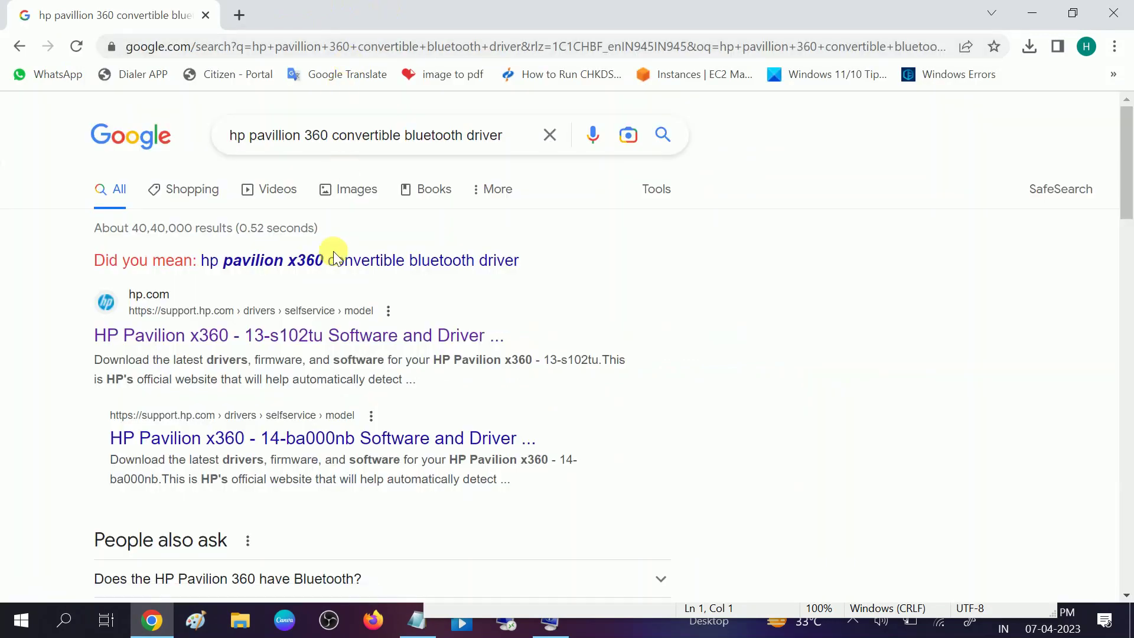
click(189, 343)
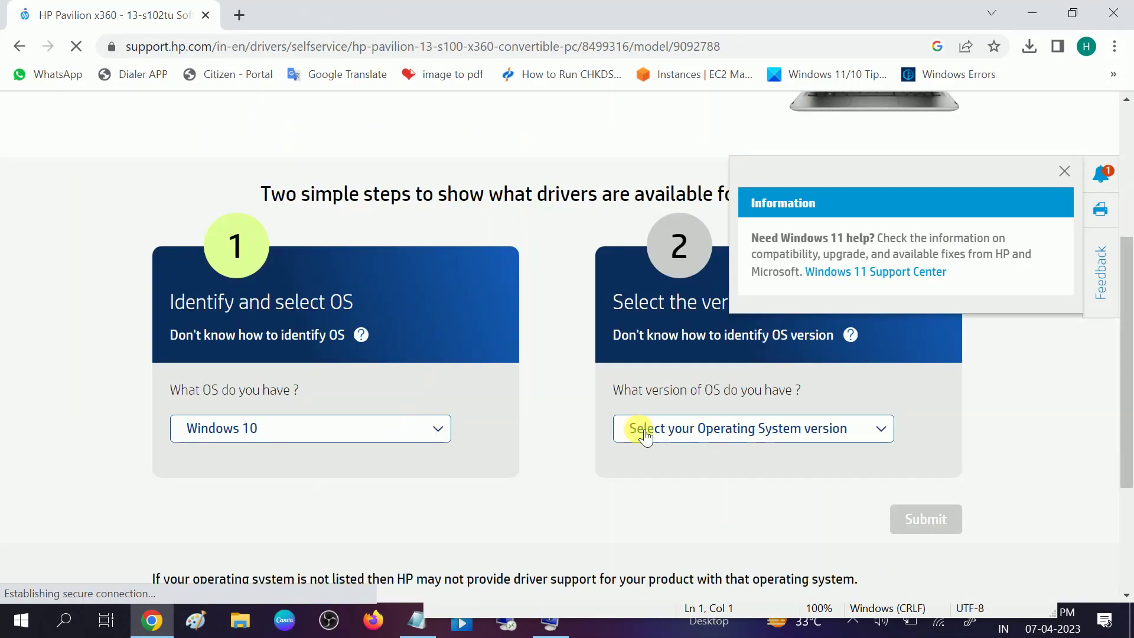
Step: Submit Windows 10 (64-bit) as the OS on HP's driver page and scroll to the driver list
click(685, 433)
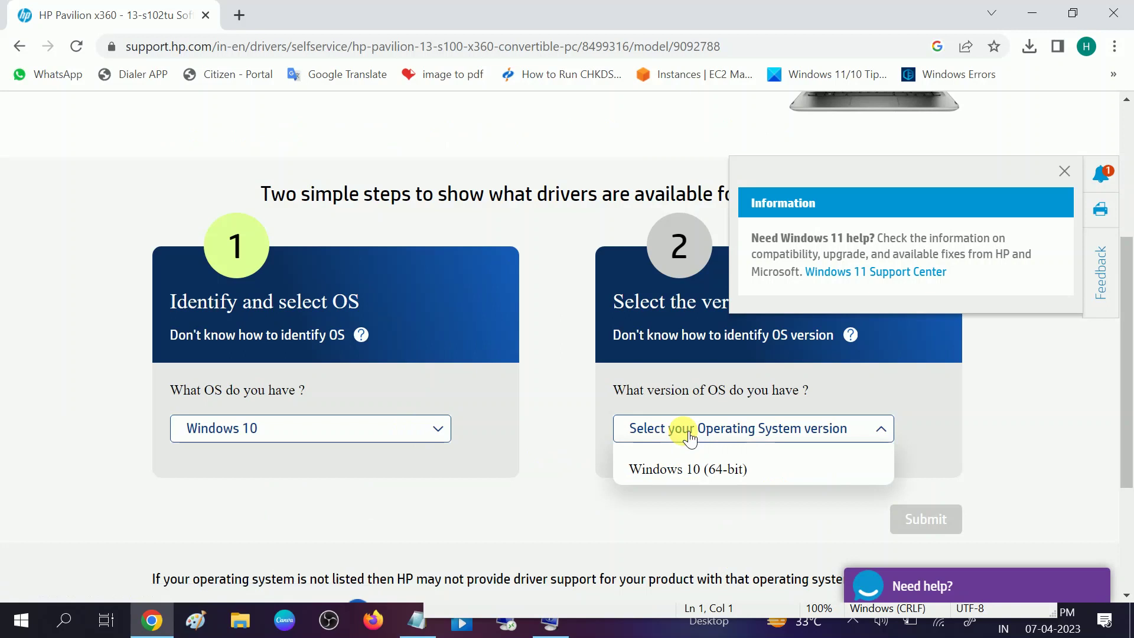
click(682, 470)
click(926, 528)
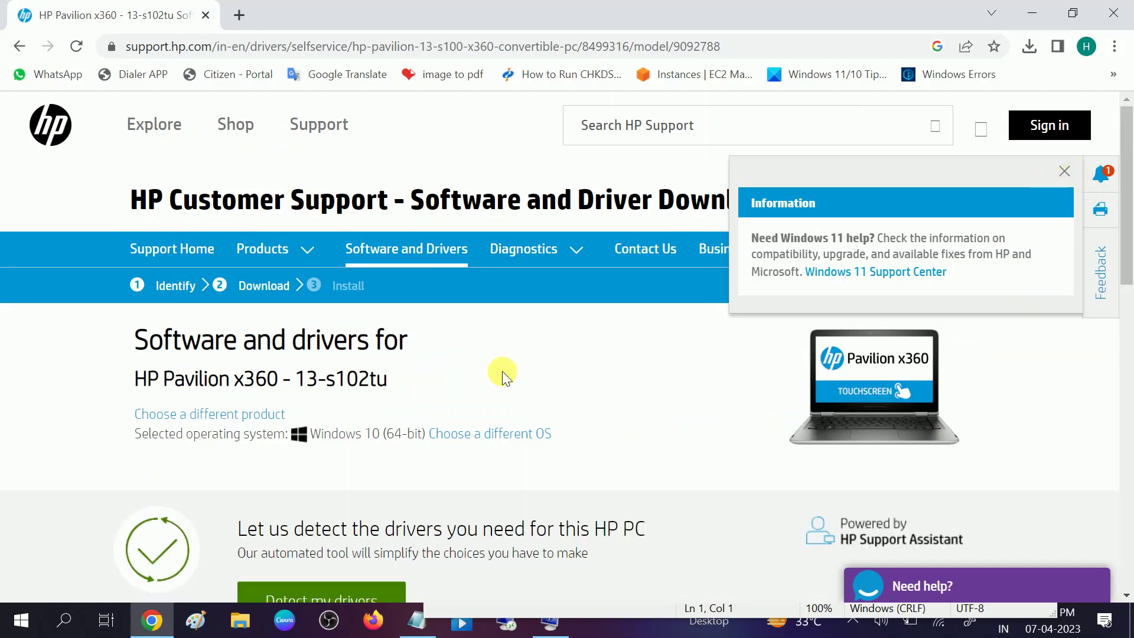
scroll(401, 360, down, 1)
scroll(456, 316, down, 2)
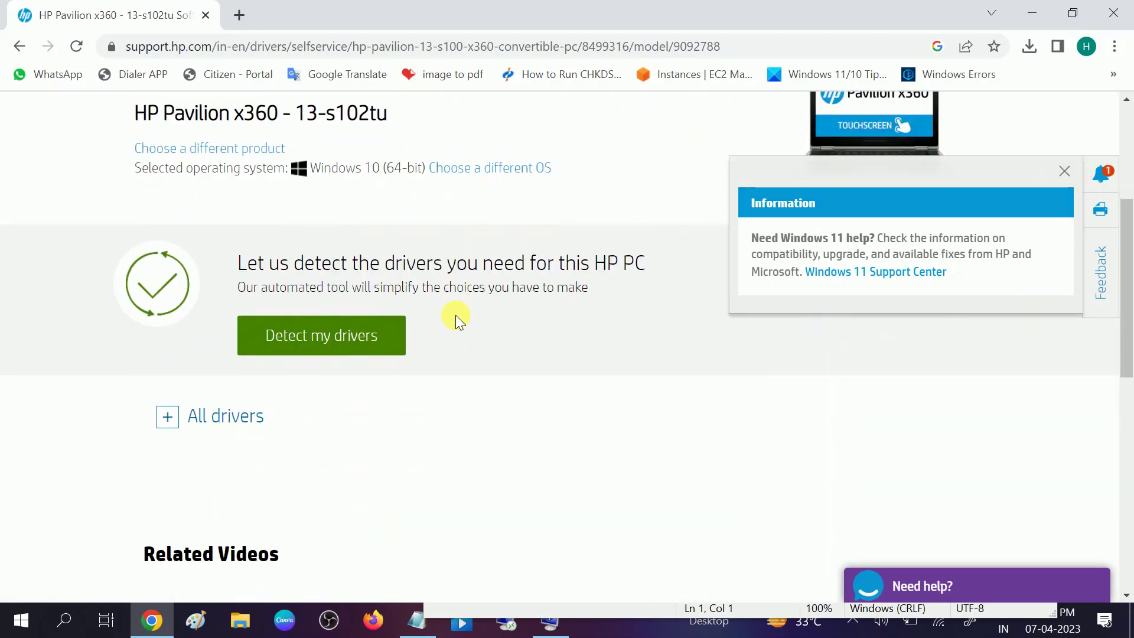
key(super+r)
Step: Enter 'wmic bios get serialnumber' in a new Command Prompt without running it, then minimize it
text(cmd)
key(Return)
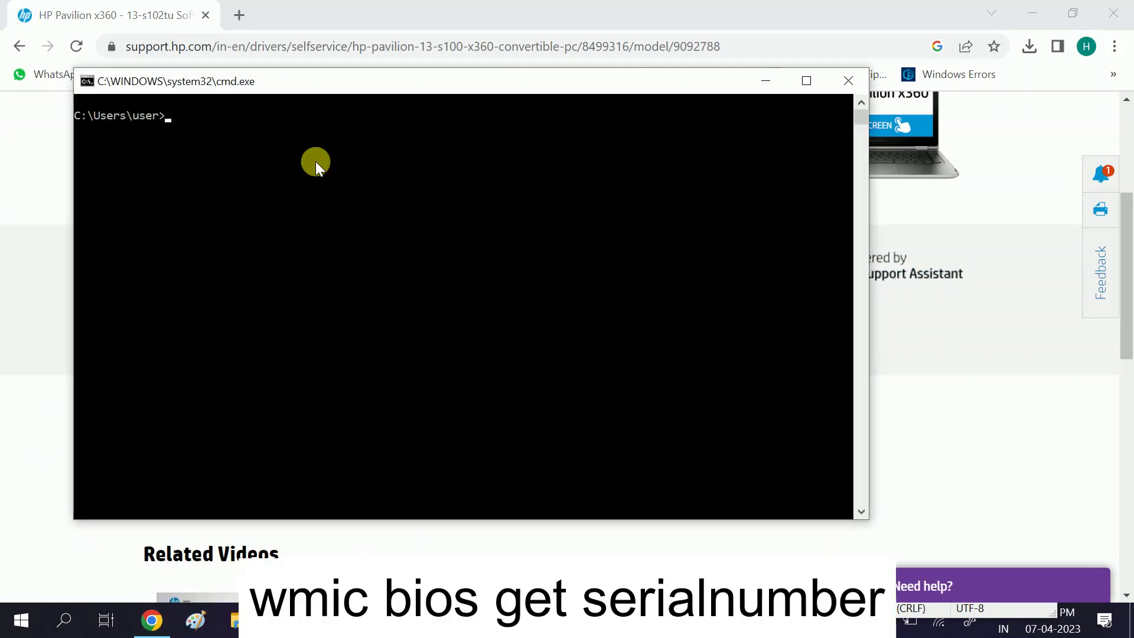
text(wmic bios get serialnumber)
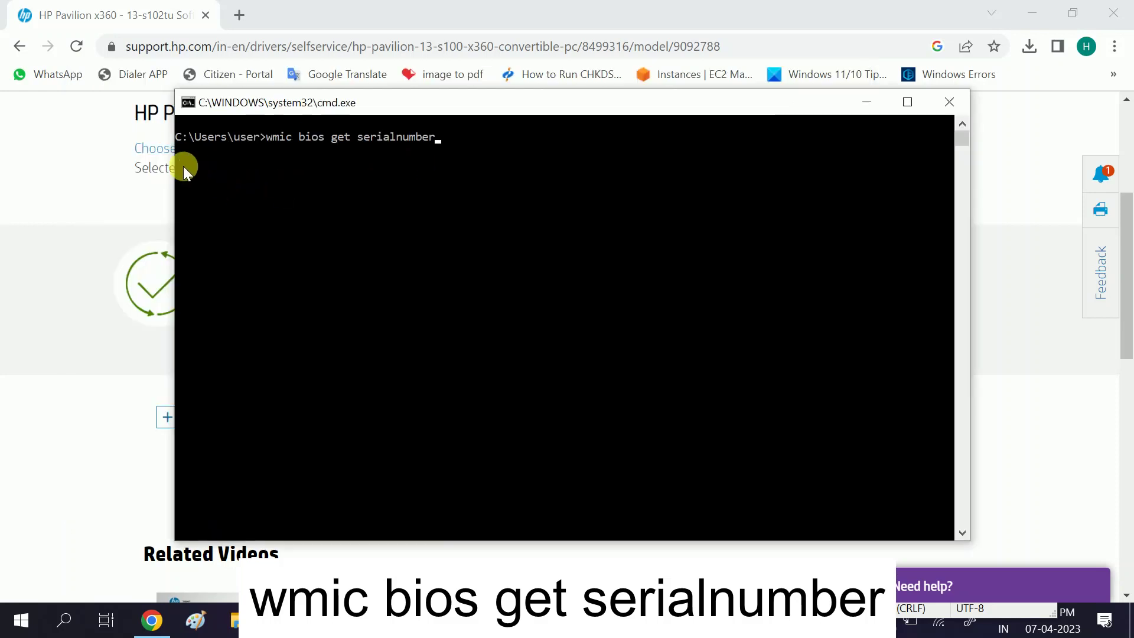
drag(182, 161, 268, 172)
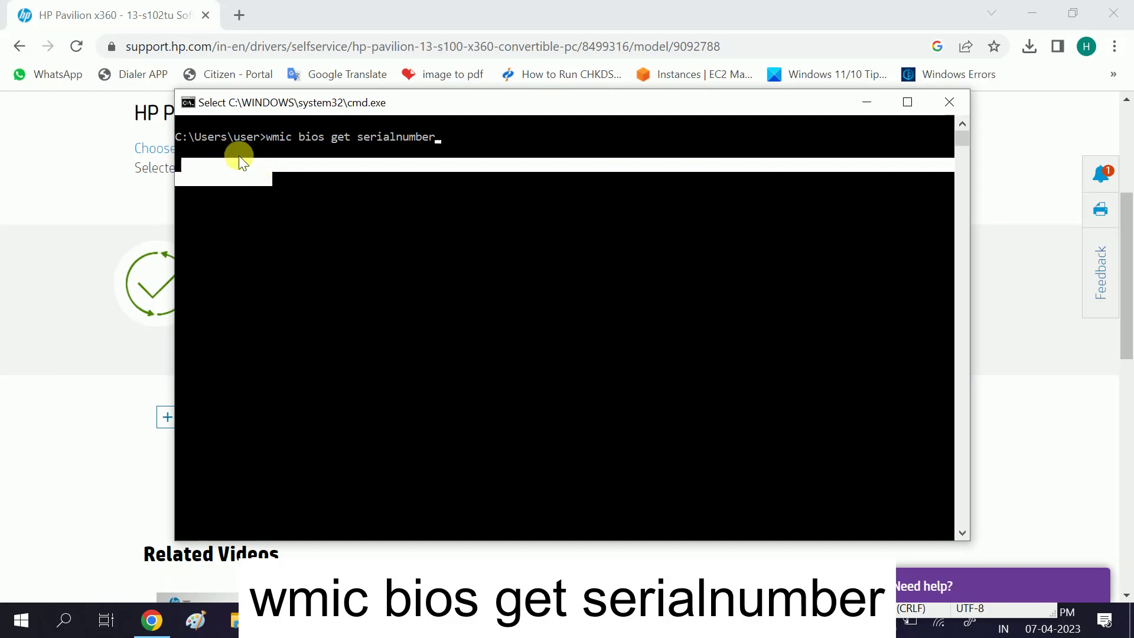
click(866, 101)
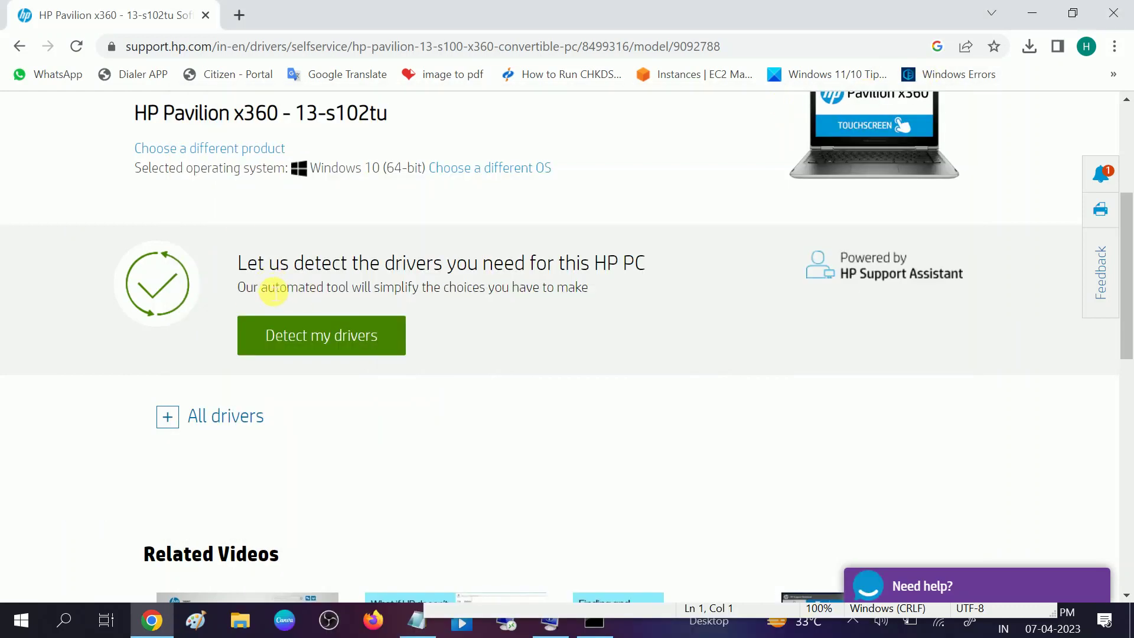
Step: Expand All drivers and the Driver-Network category to list its five Realtek drivers
scroll(274, 291, down, 1)
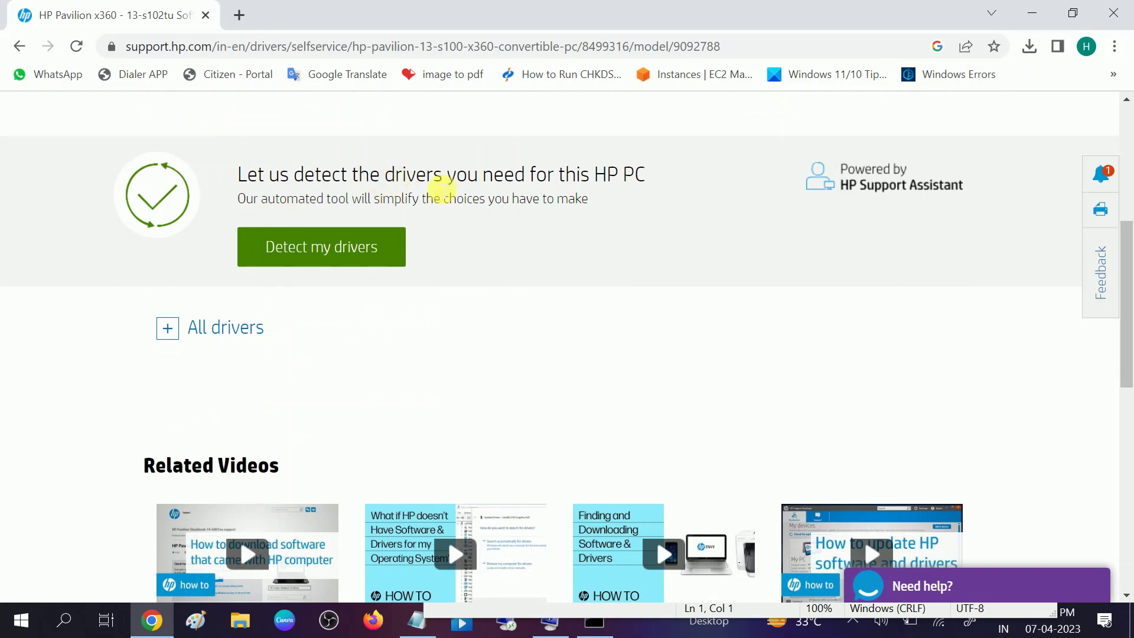
click(167, 329)
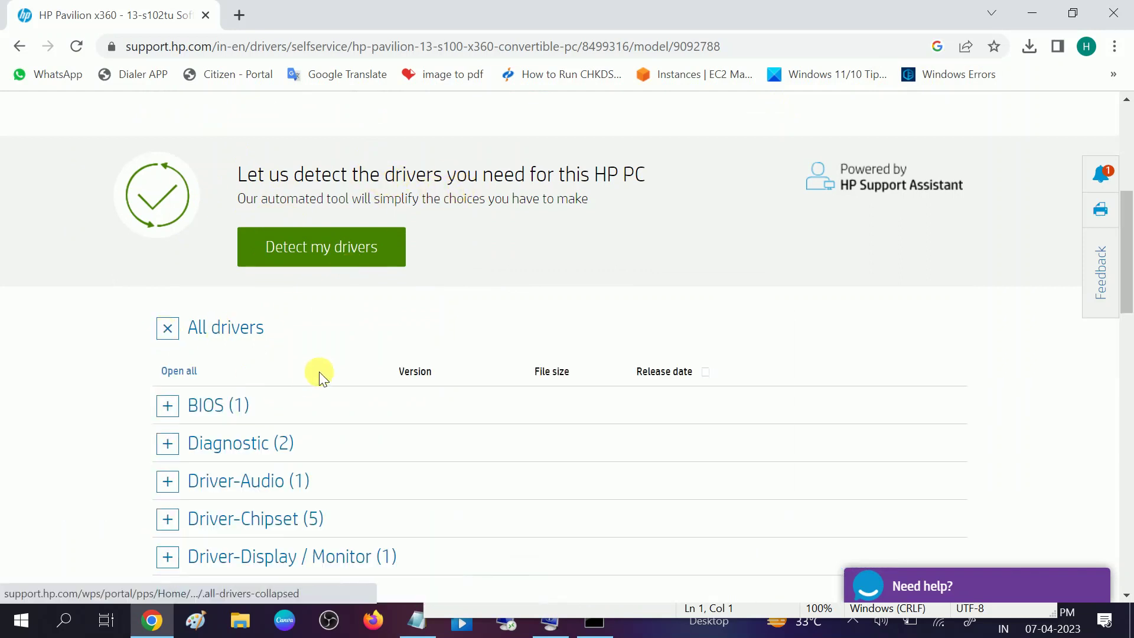
scroll(319, 372, down, 4)
scroll(355, 331, down, 1)
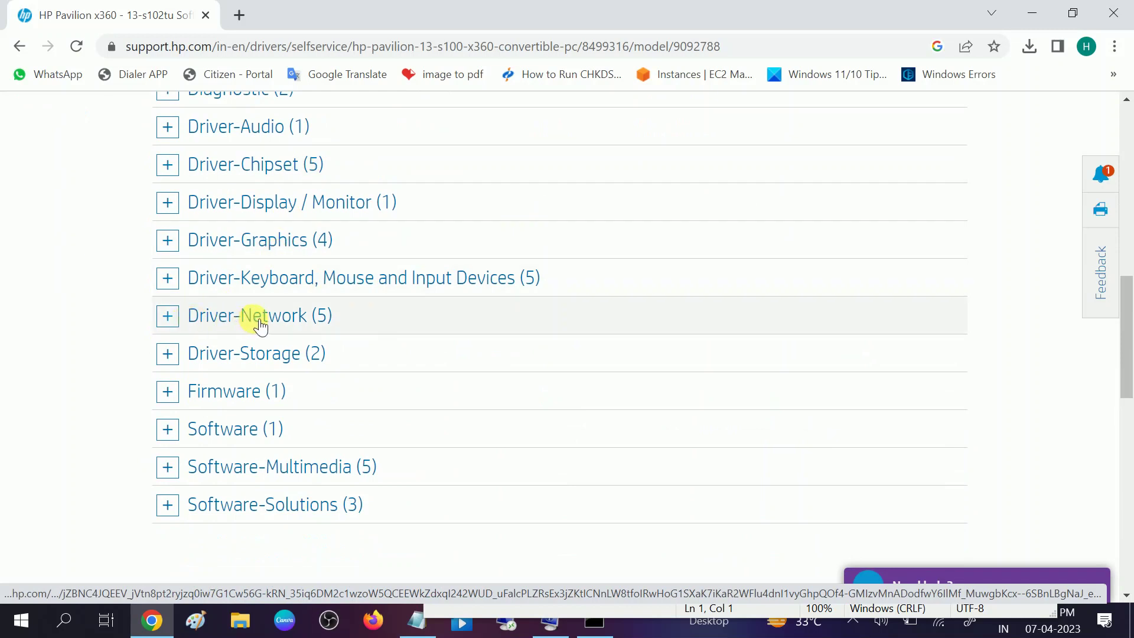
click(167, 316)
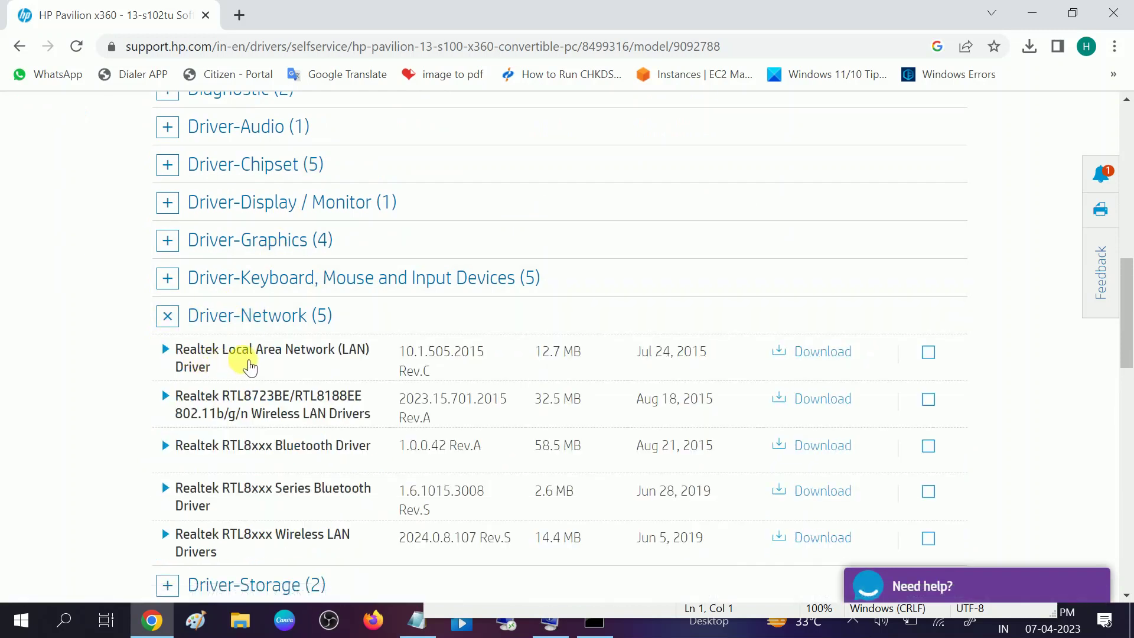
scroll(250, 366, down, 1)
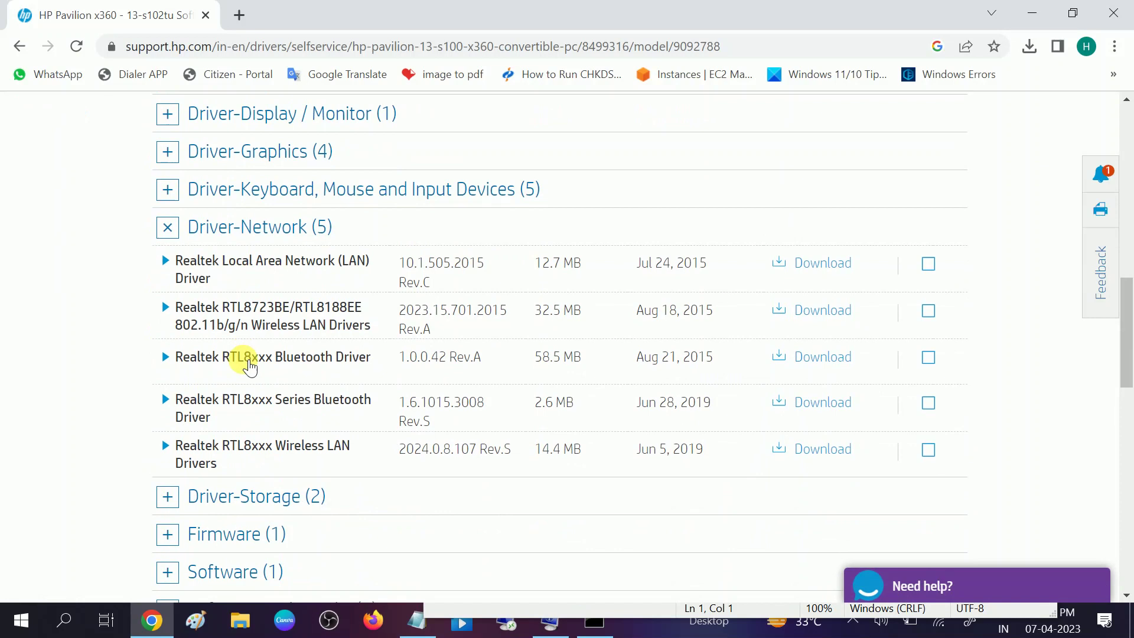
scroll(249, 366, down, 1)
scroll(185, 329, up, 1)
scroll(237, 249, down, 1)
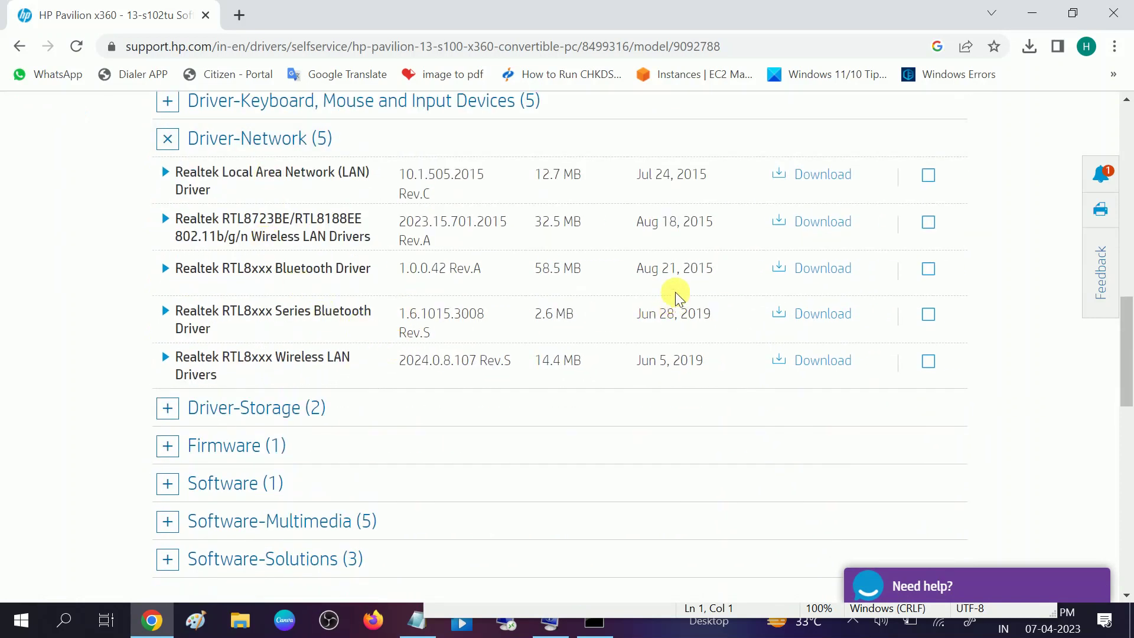
Step: Review the RTL8xxx Series Bluetooth Driver 1.6.1015.3008 details and supported Windows 10 versions, then collapse them
double_click(689, 314)
click(166, 311)
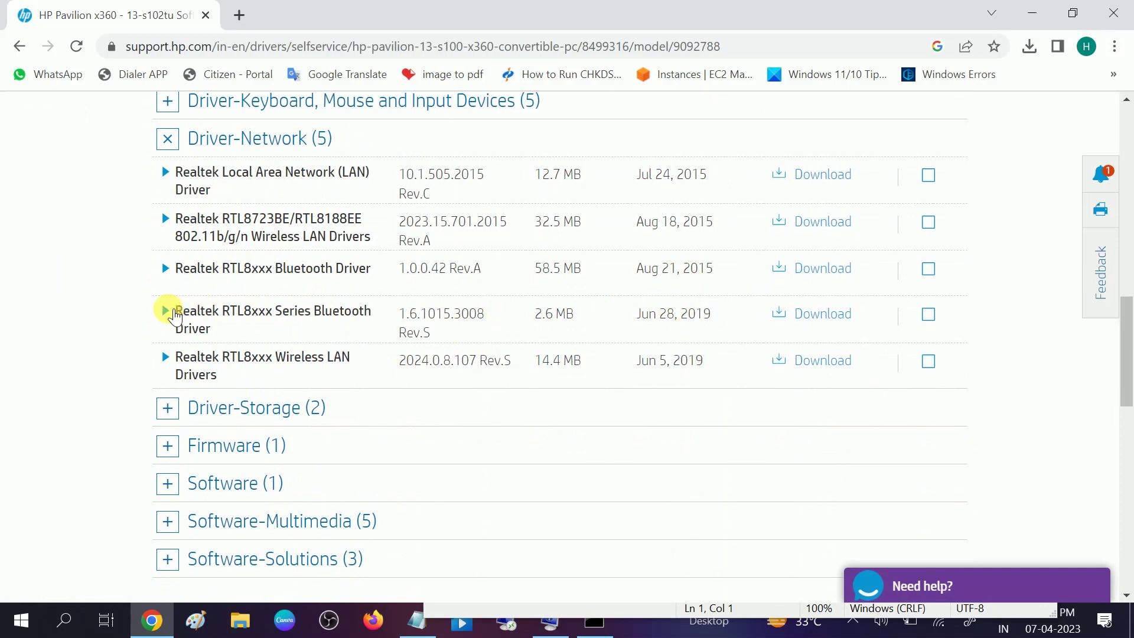
scroll(287, 348, down, 3)
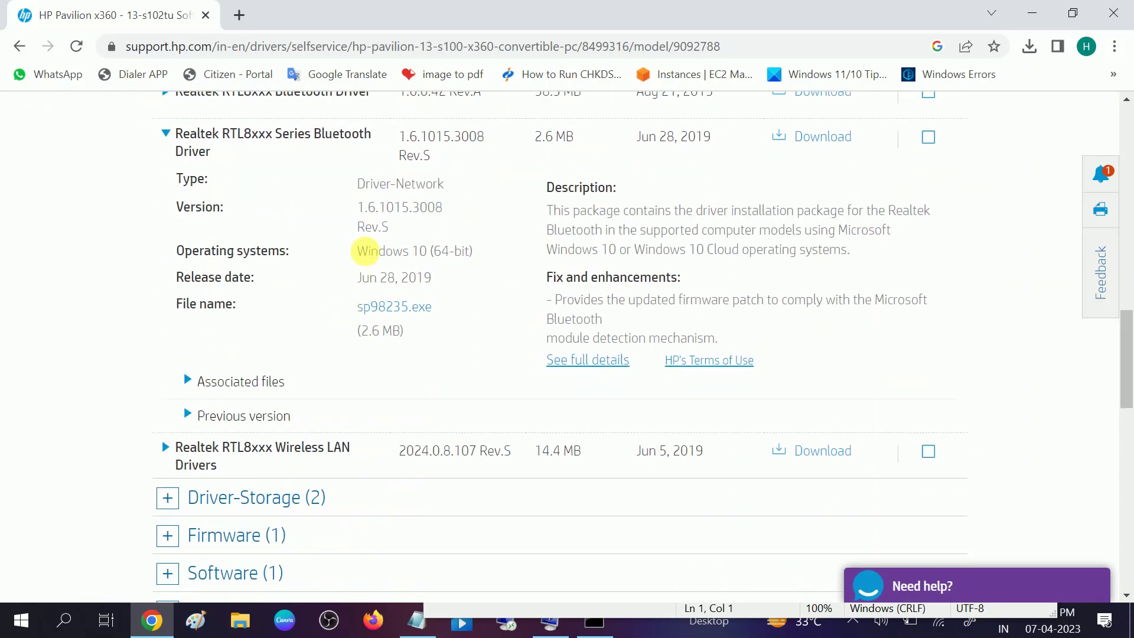
drag(576, 251, 712, 251)
click(709, 248)
scroll(709, 248, up, 3)
click(166, 309)
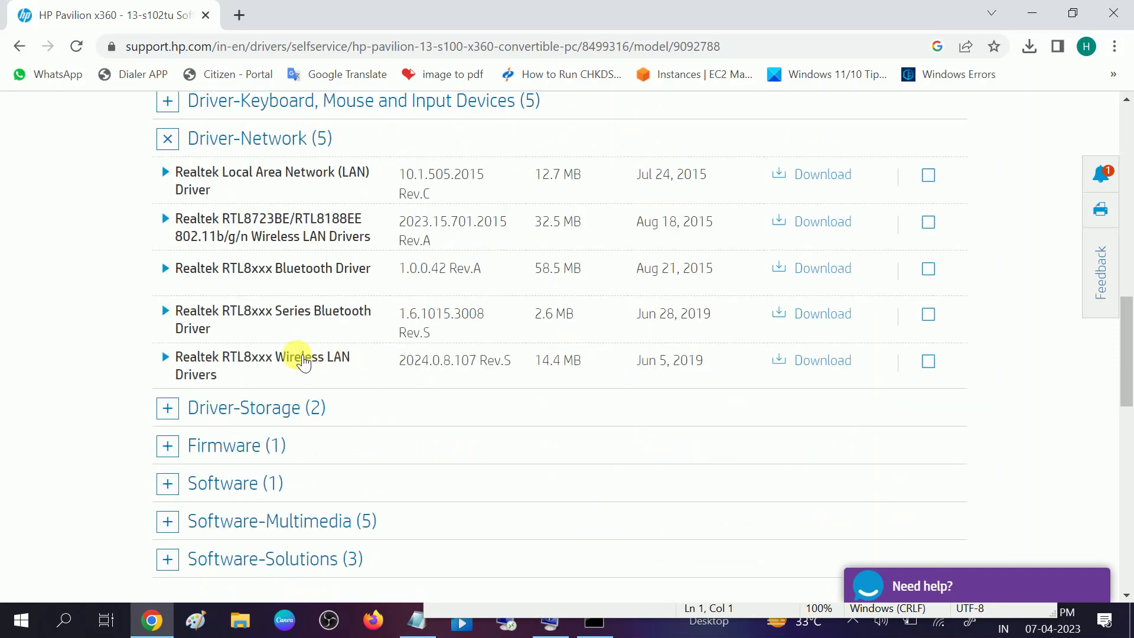
Step: Download the RTL8xxx Series Bluetooth Driver sp98235.exe manually and launch its installer
click(832, 324)
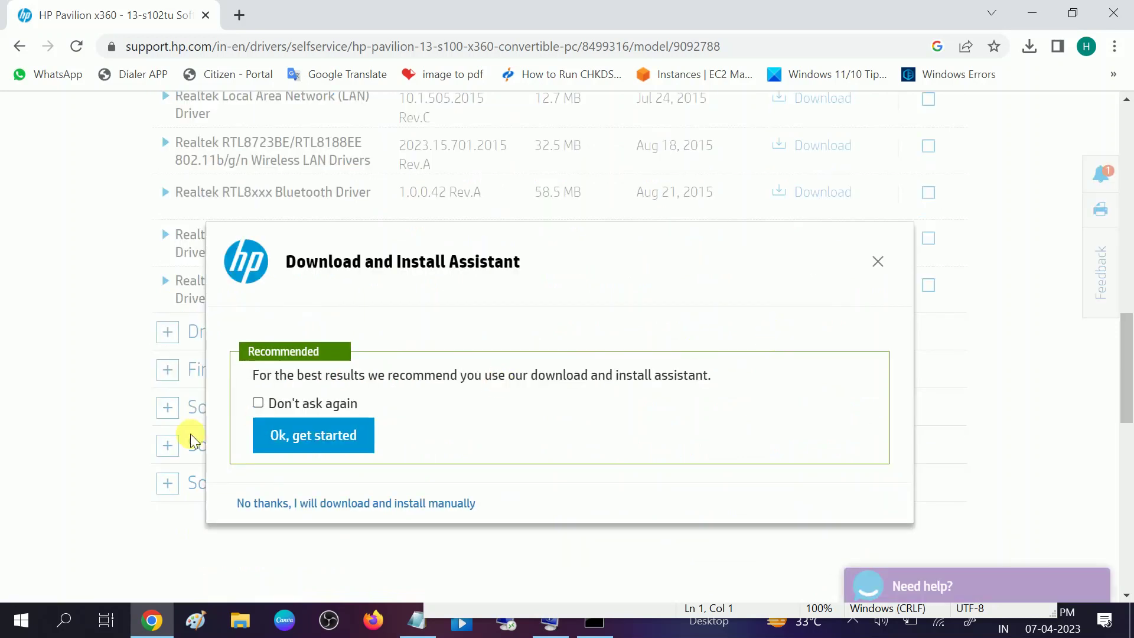
click(298, 515)
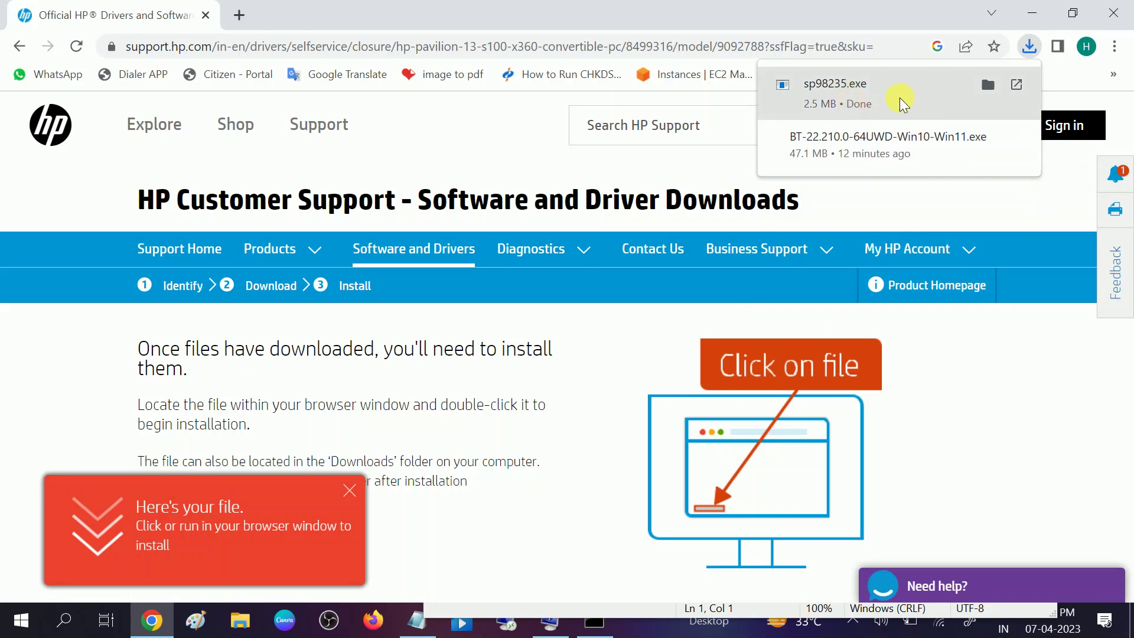
click(853, 98)
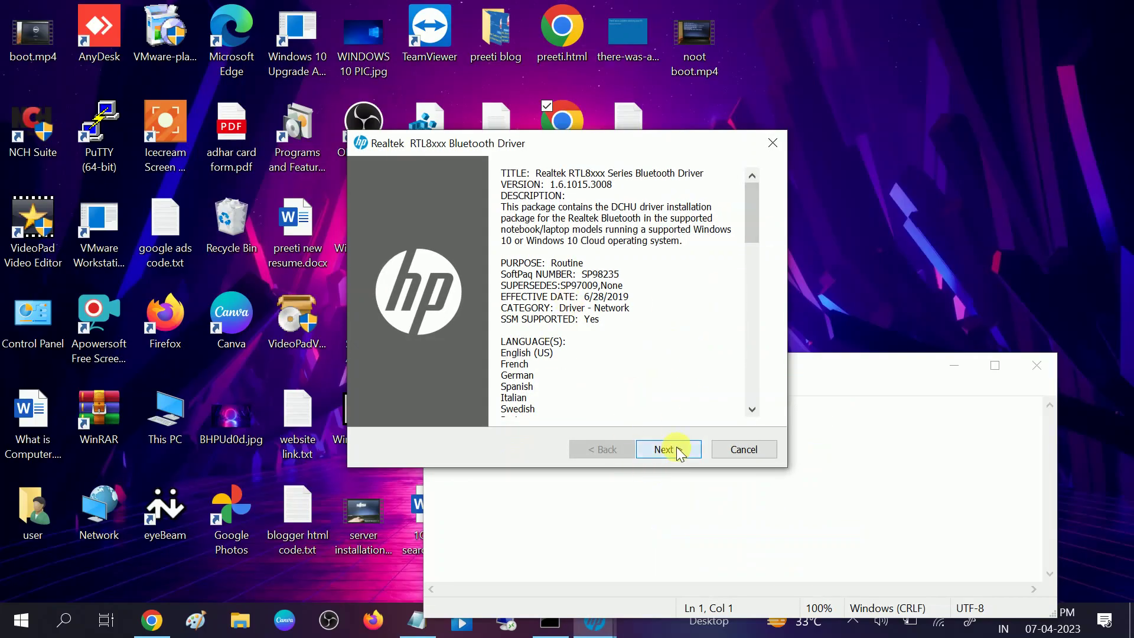
Step: Accept the Realtek driver license terms, then close the installer and the HP information window
click(677, 449)
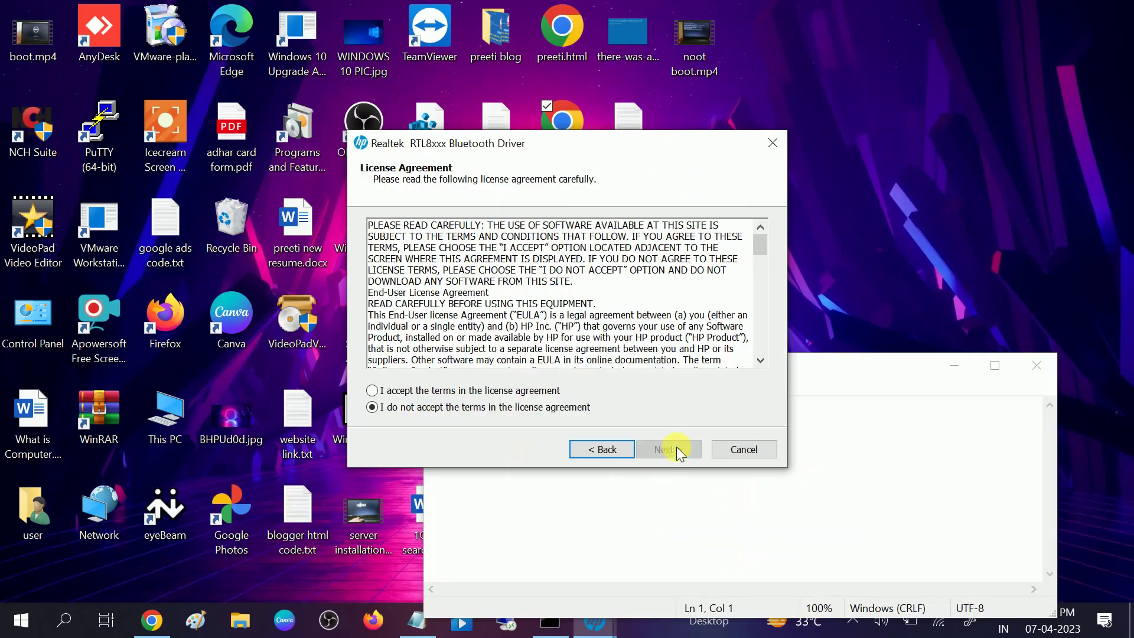
click(387, 391)
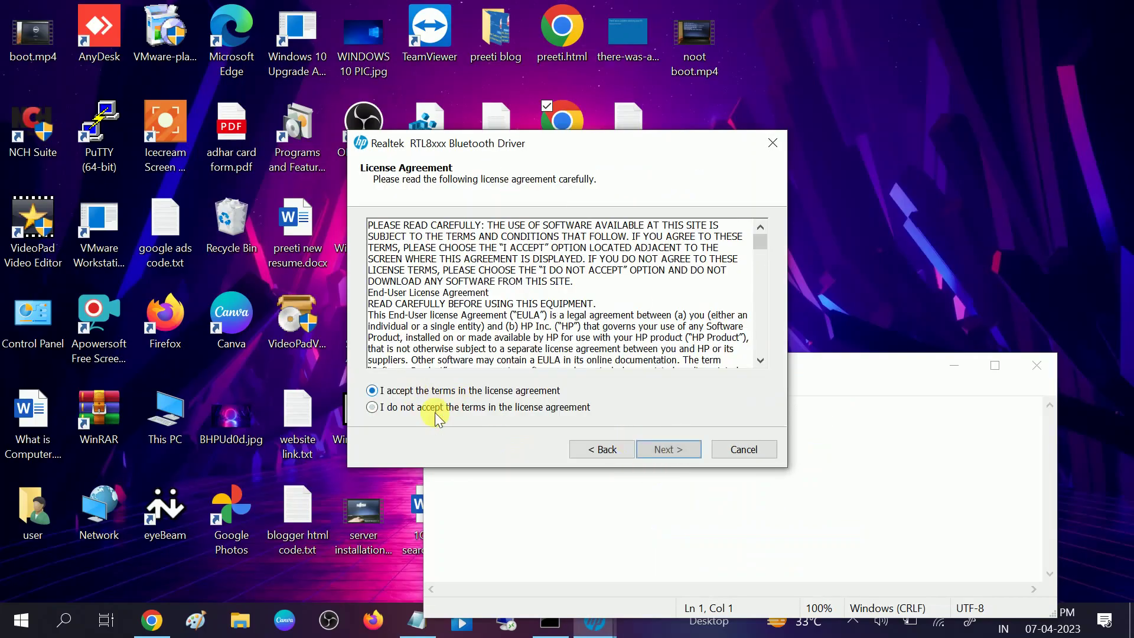
click(681, 452)
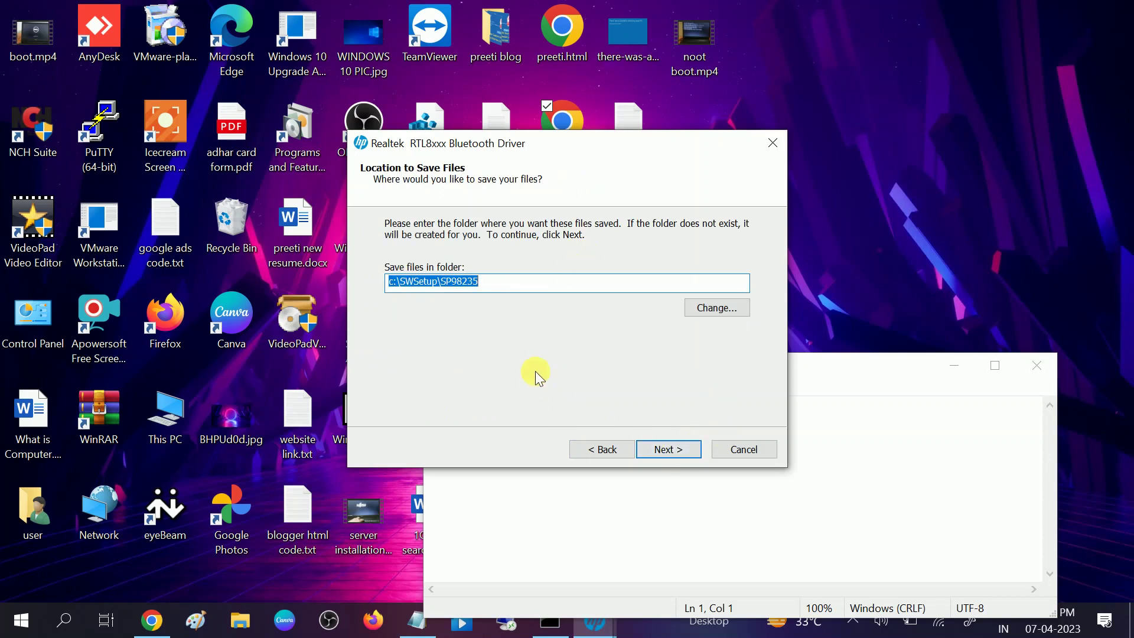
click(777, 144)
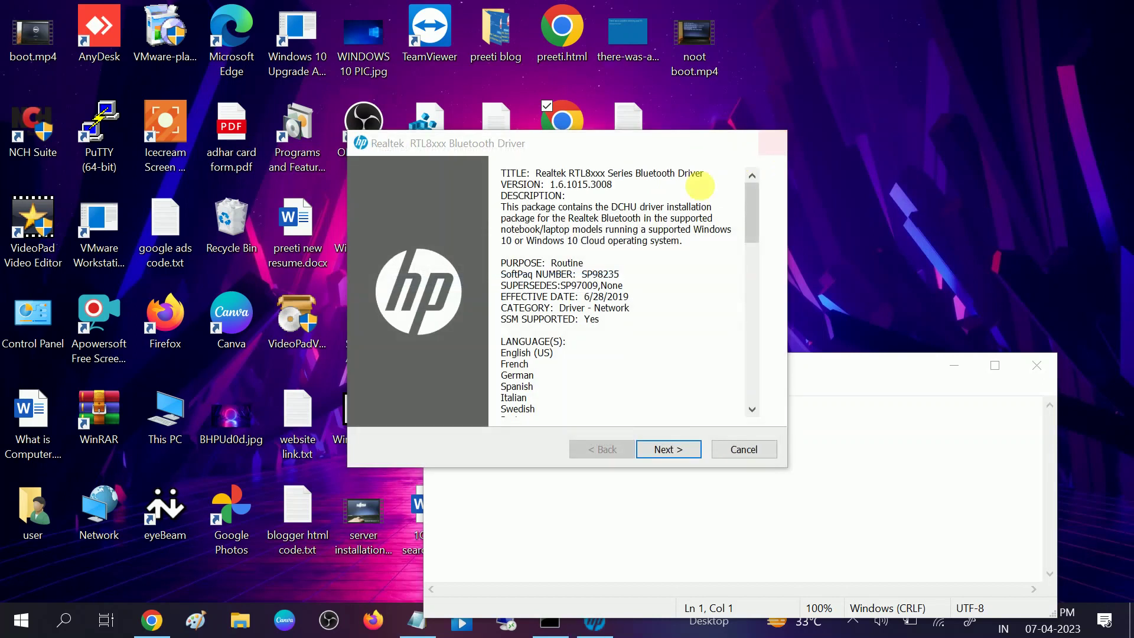
click(769, 148)
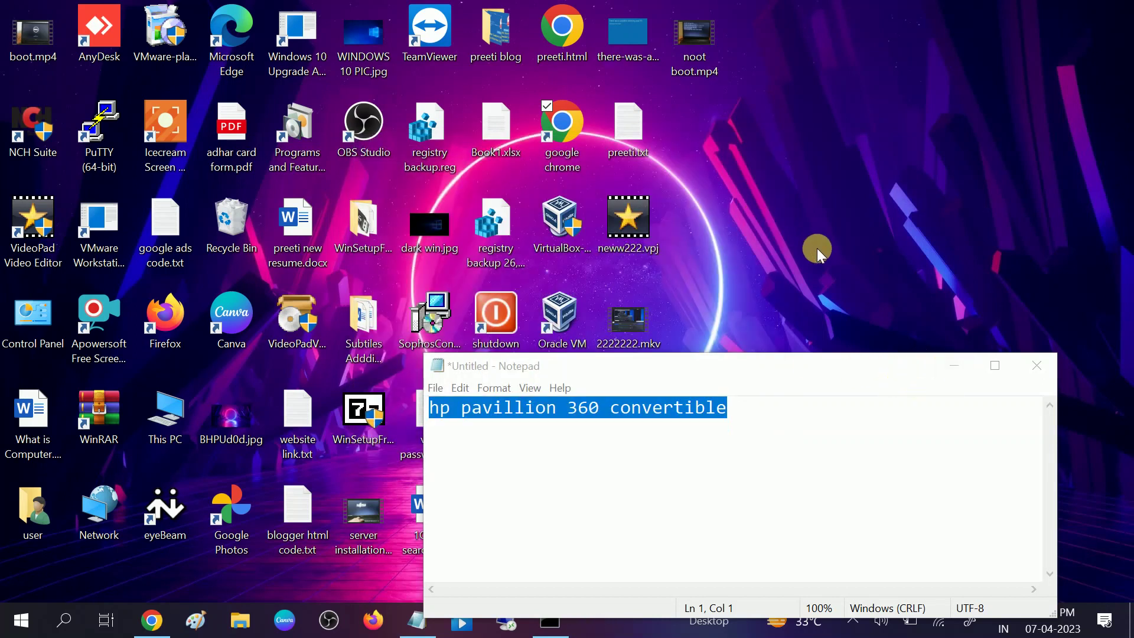
Step: Open a maximized File Explorer window and navigate to C:\Windows
click(251, 631)
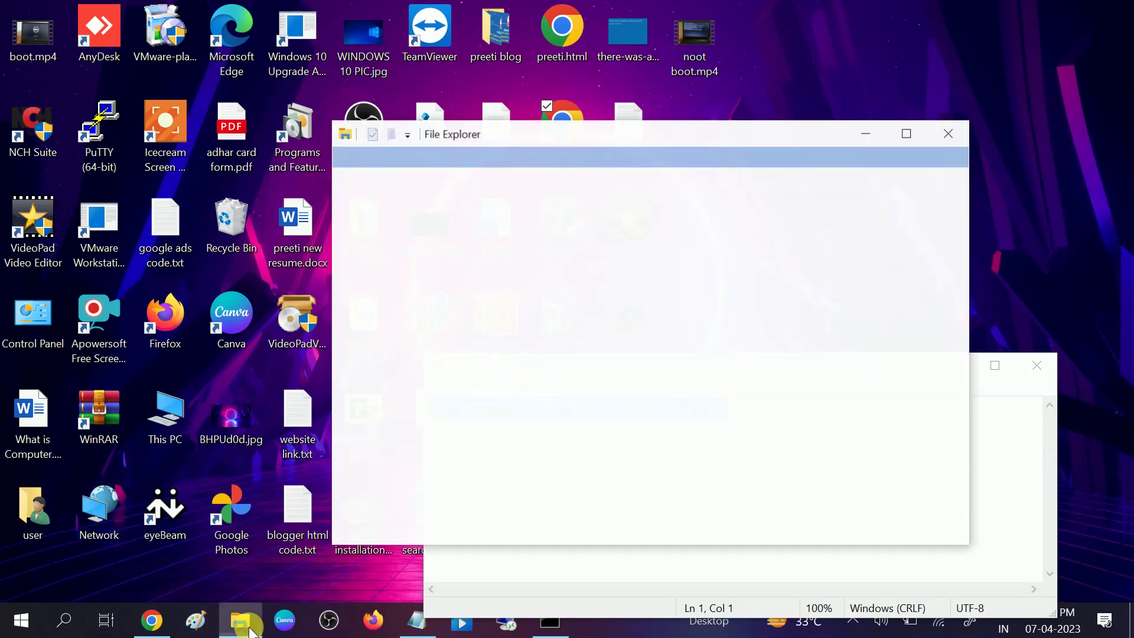
click(906, 135)
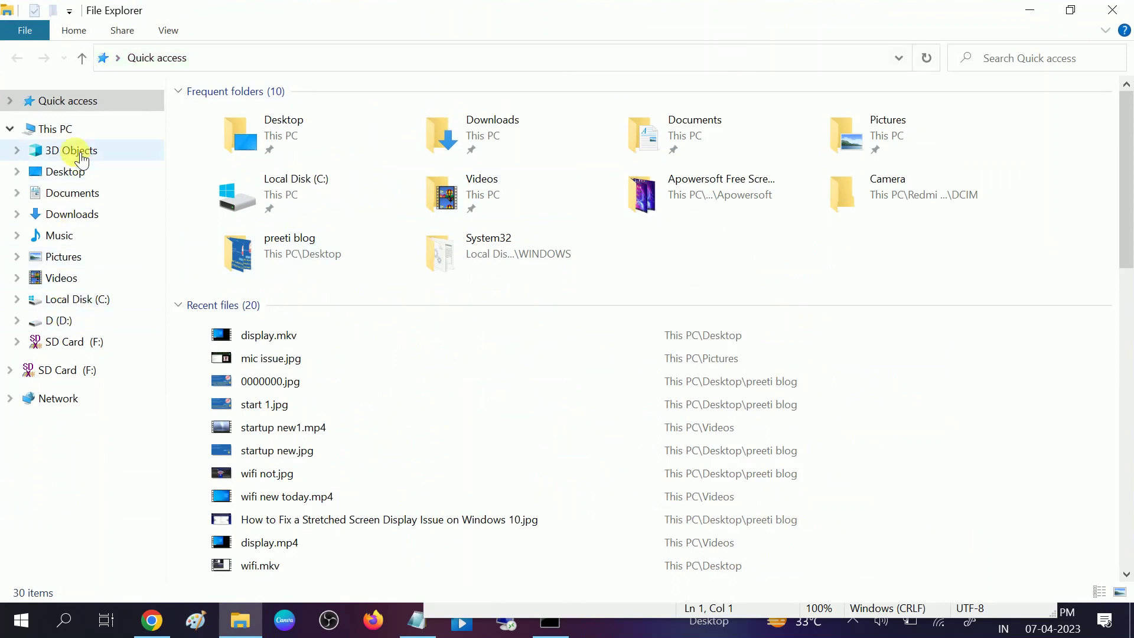
click(56, 129)
double_click(299, 248)
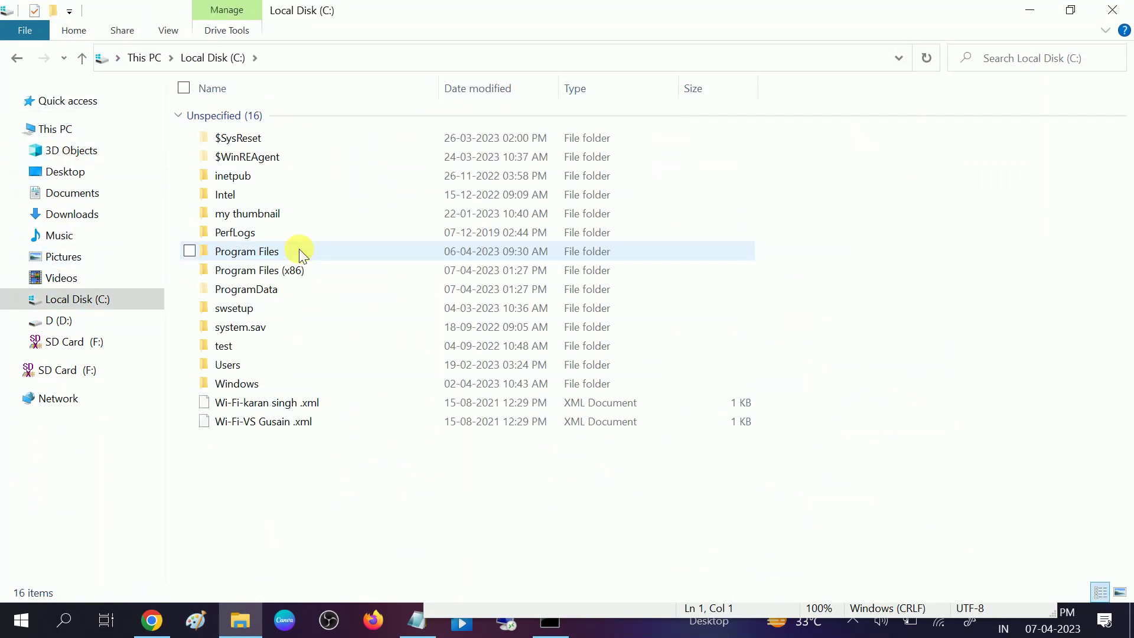
double_click(246, 386)
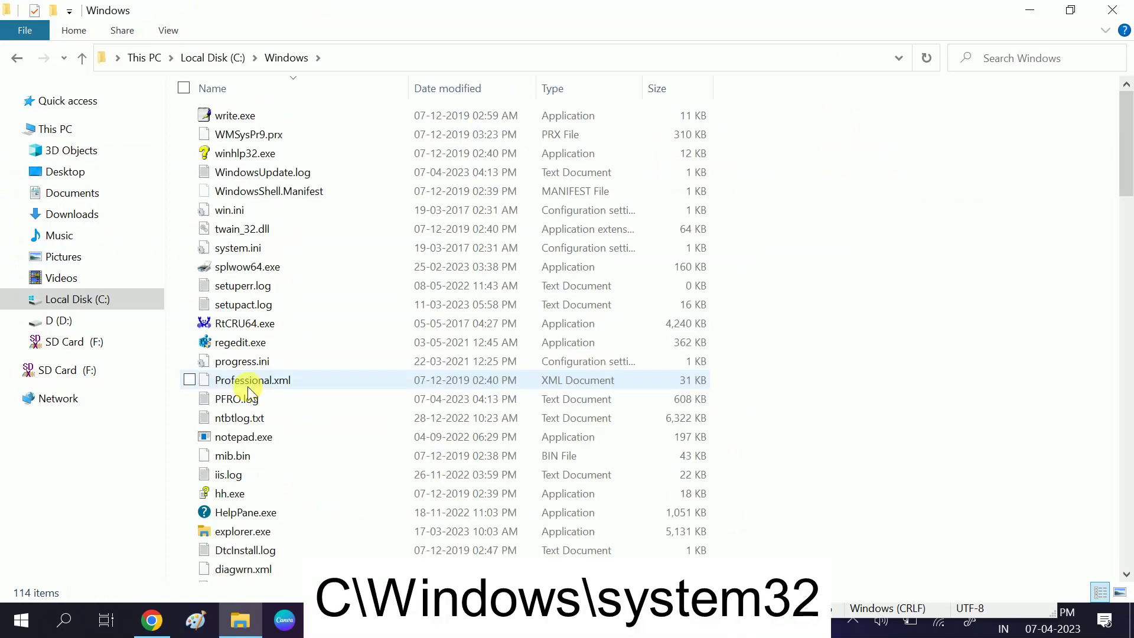
Step: Open the System32 folder (4,781 items) and start a search inside it
click(260, 366)
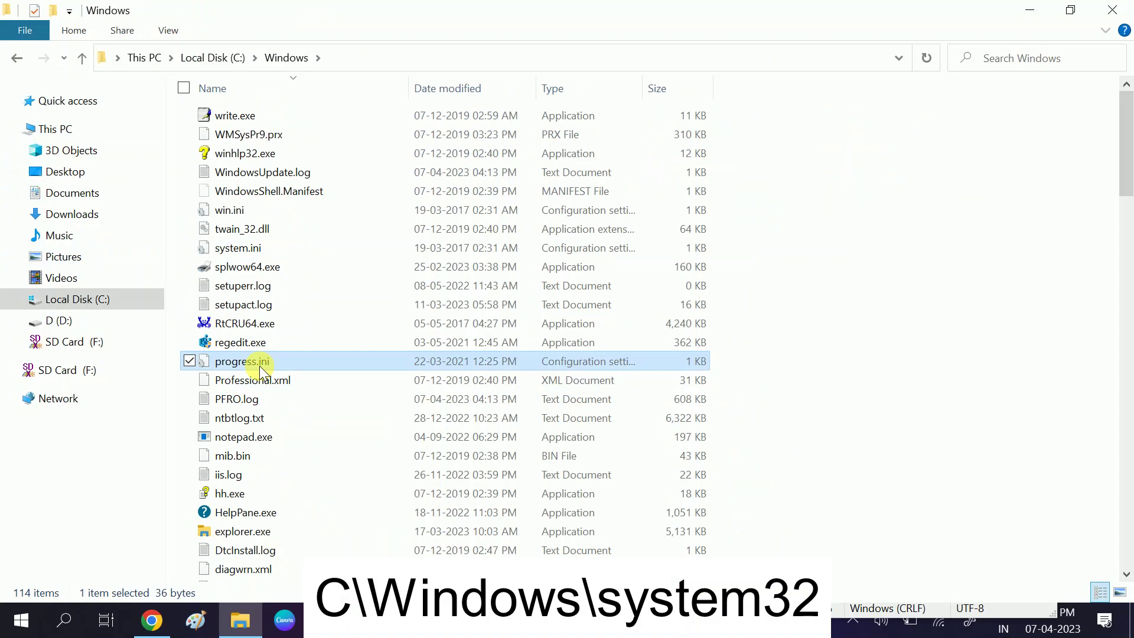
key(s)
key(Down)
key(Down)
key(Down)
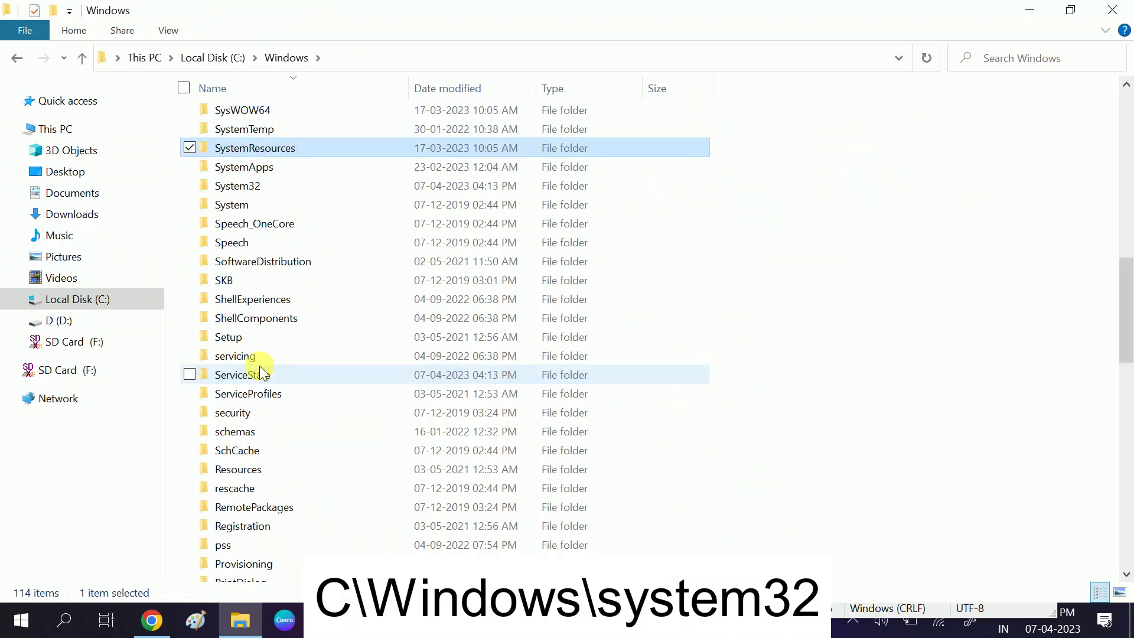
click(249, 190)
double_click(249, 190)
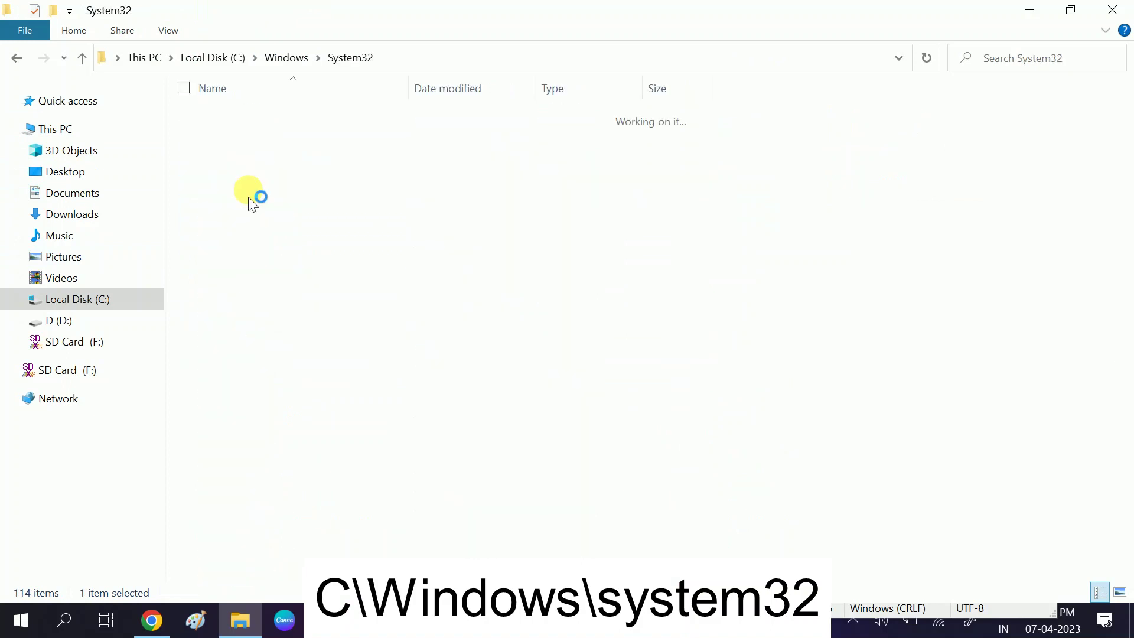
click(1004, 60)
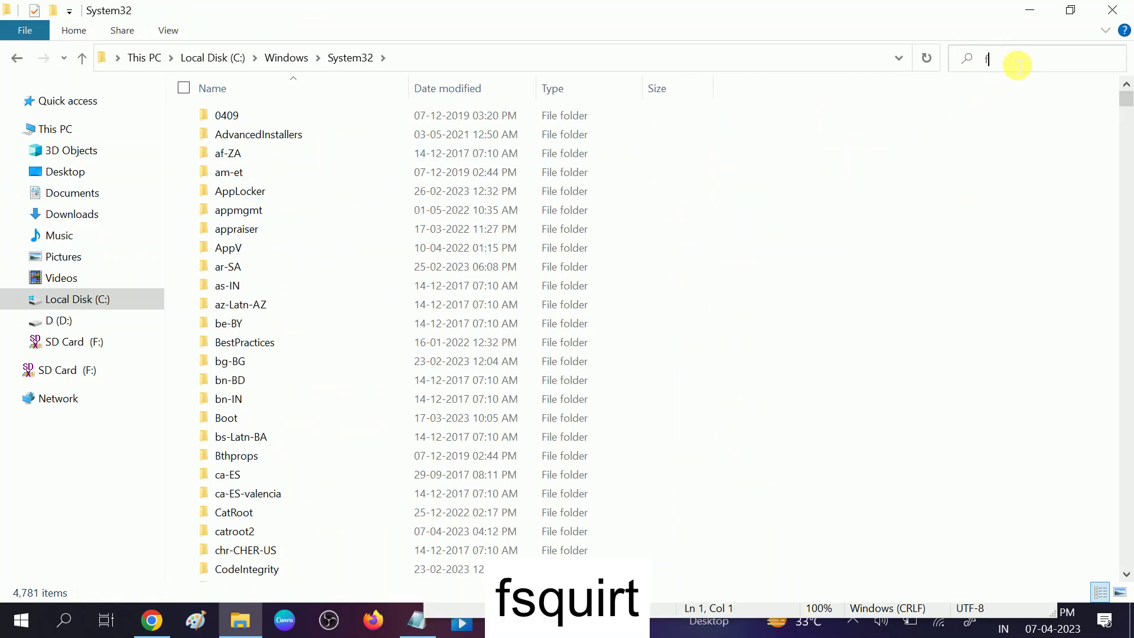
Step: Search System32 for 'fs' and send fsquirt.exe to the desktop as a shortcut
text(fsquirt)
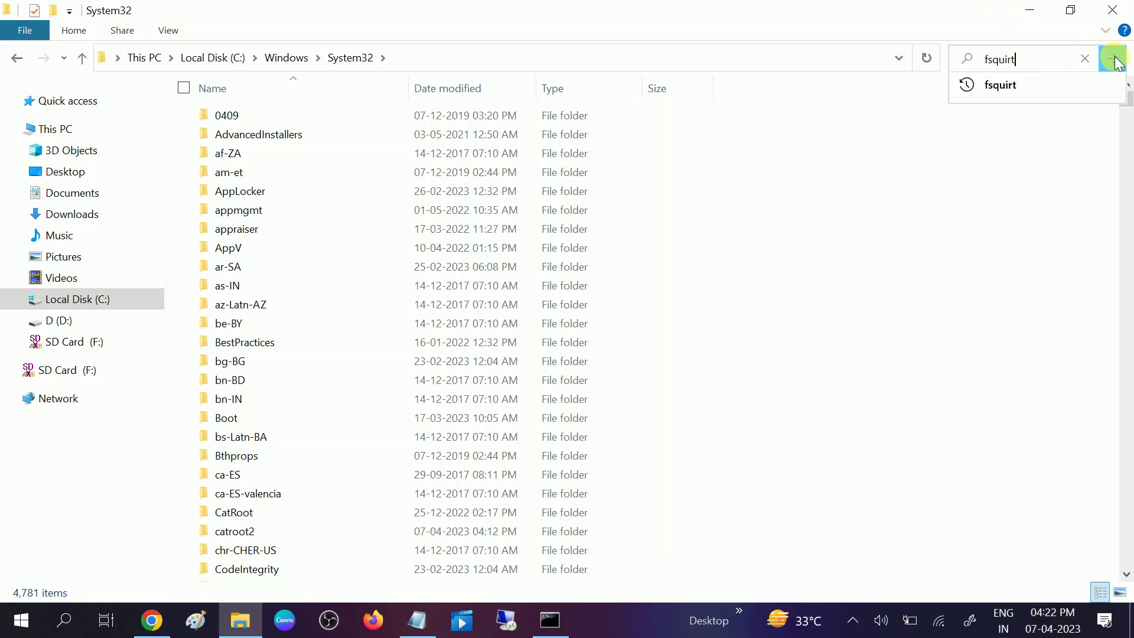
click(1116, 59)
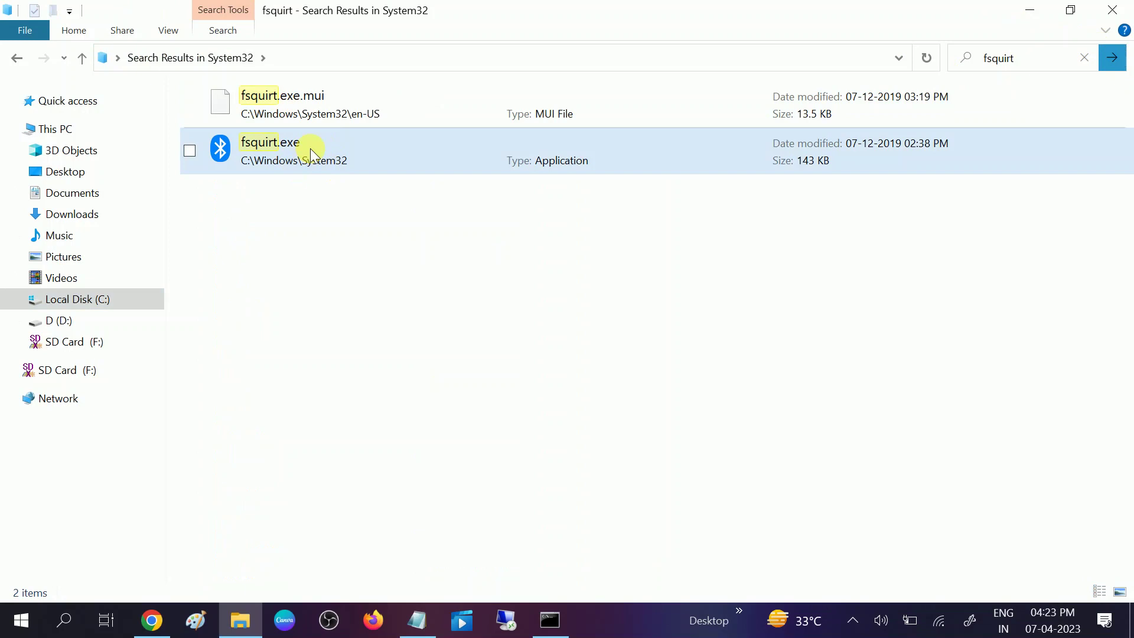
click(311, 155)
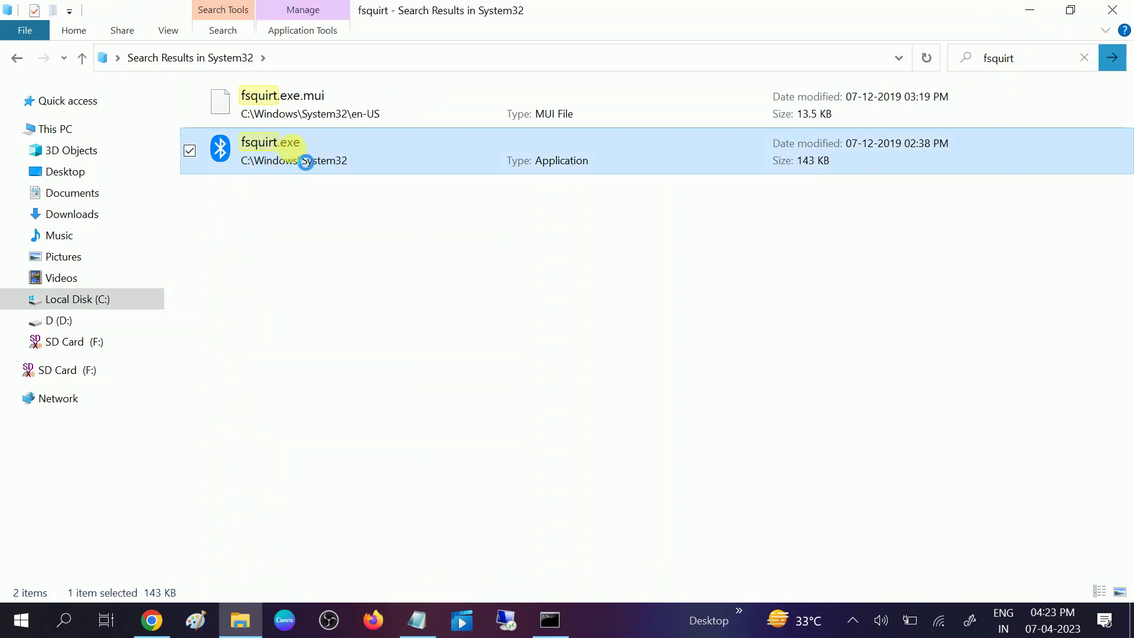
right_click(292, 149)
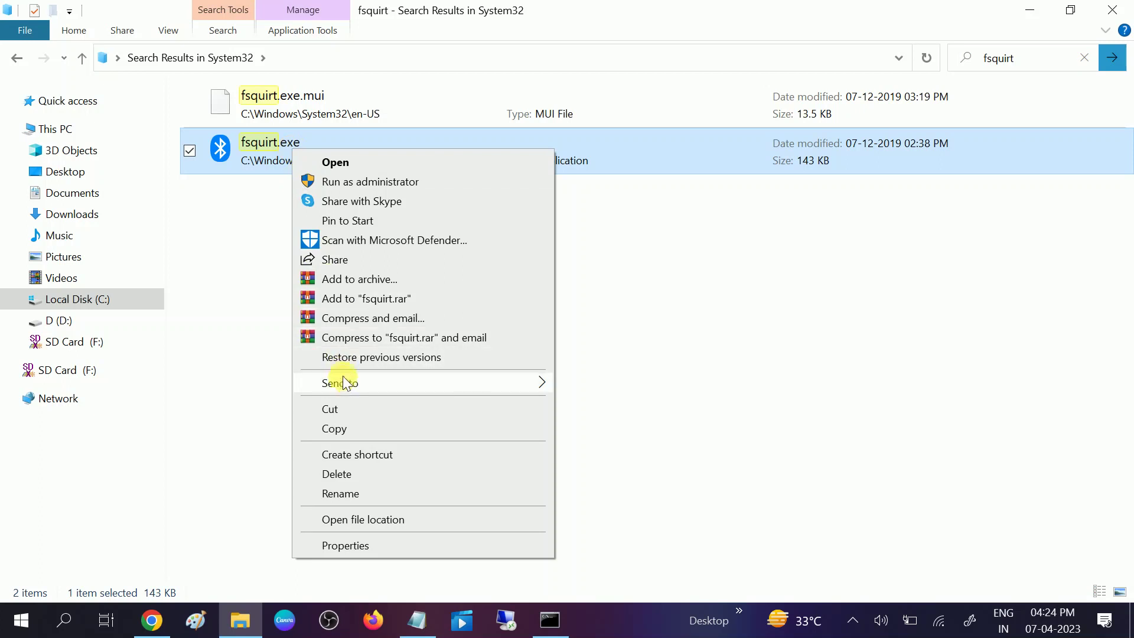
mouse_move(343, 383)
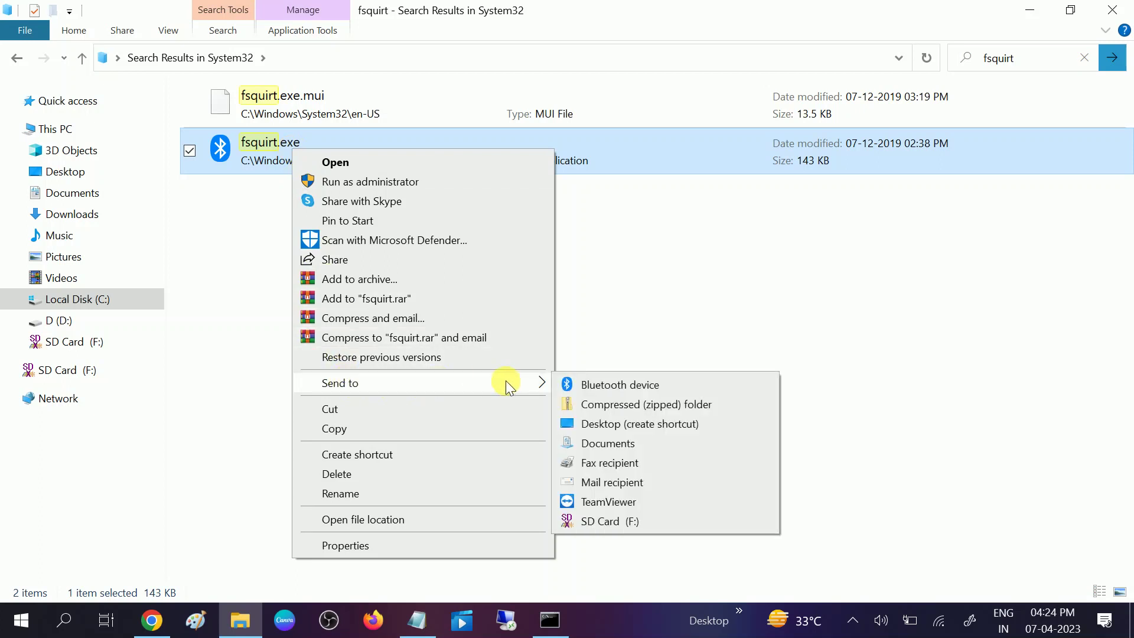
click(618, 433)
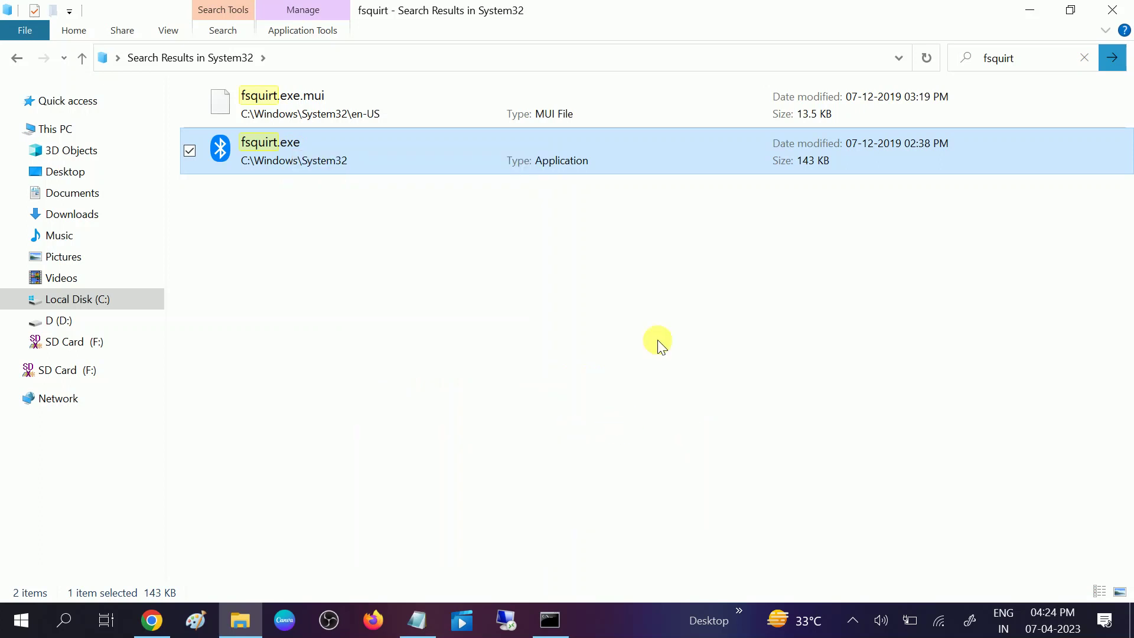
Step: Refresh the desktop and launch Bluetooth File Transfer from the new fsquirt.exe shortcut
click(1025, 18)
right_click(914, 74)
click(949, 125)
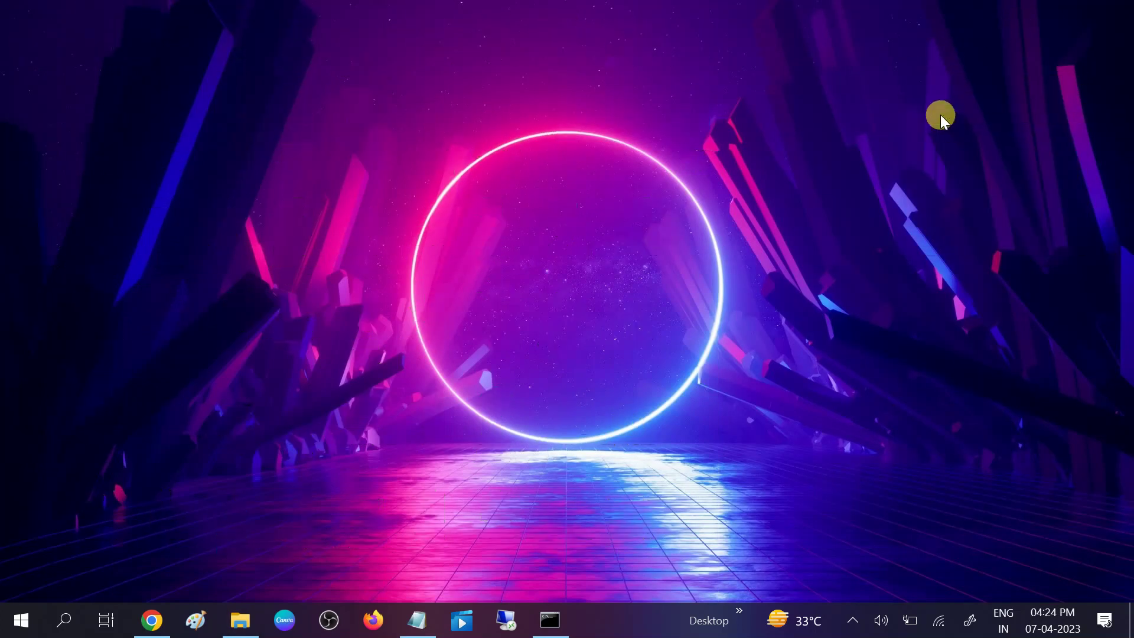
click(697, 144)
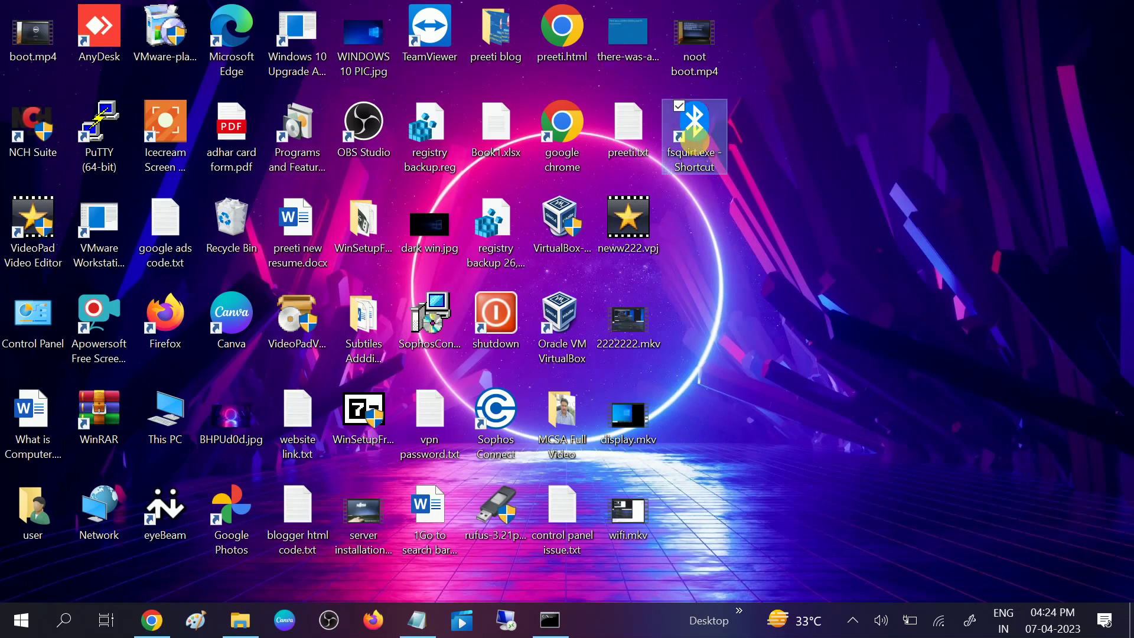
double_click(694, 142)
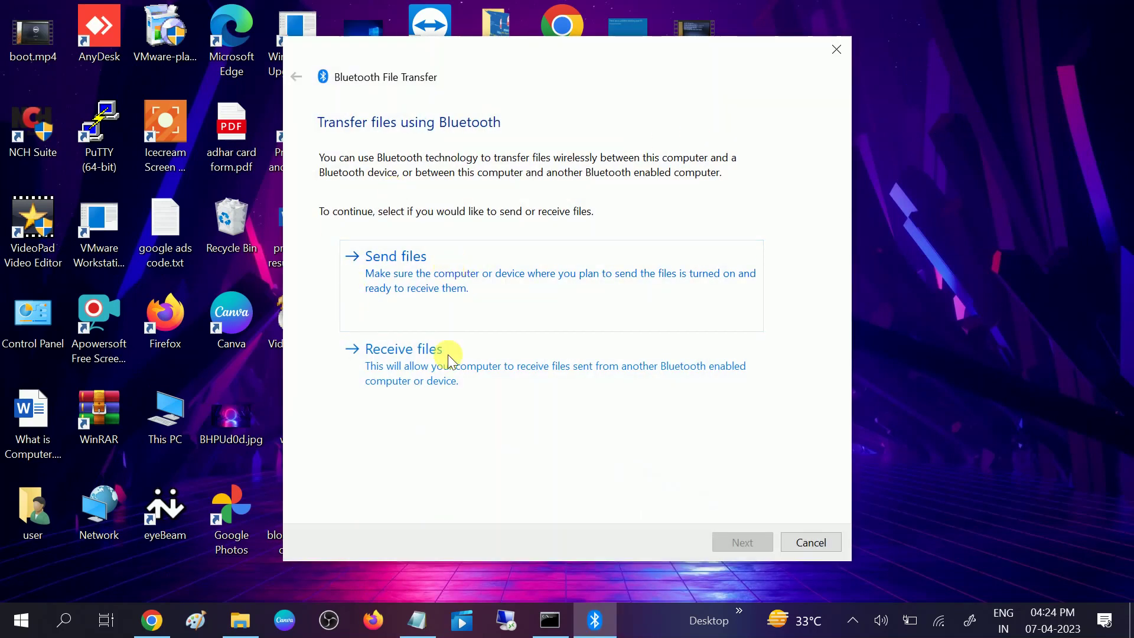